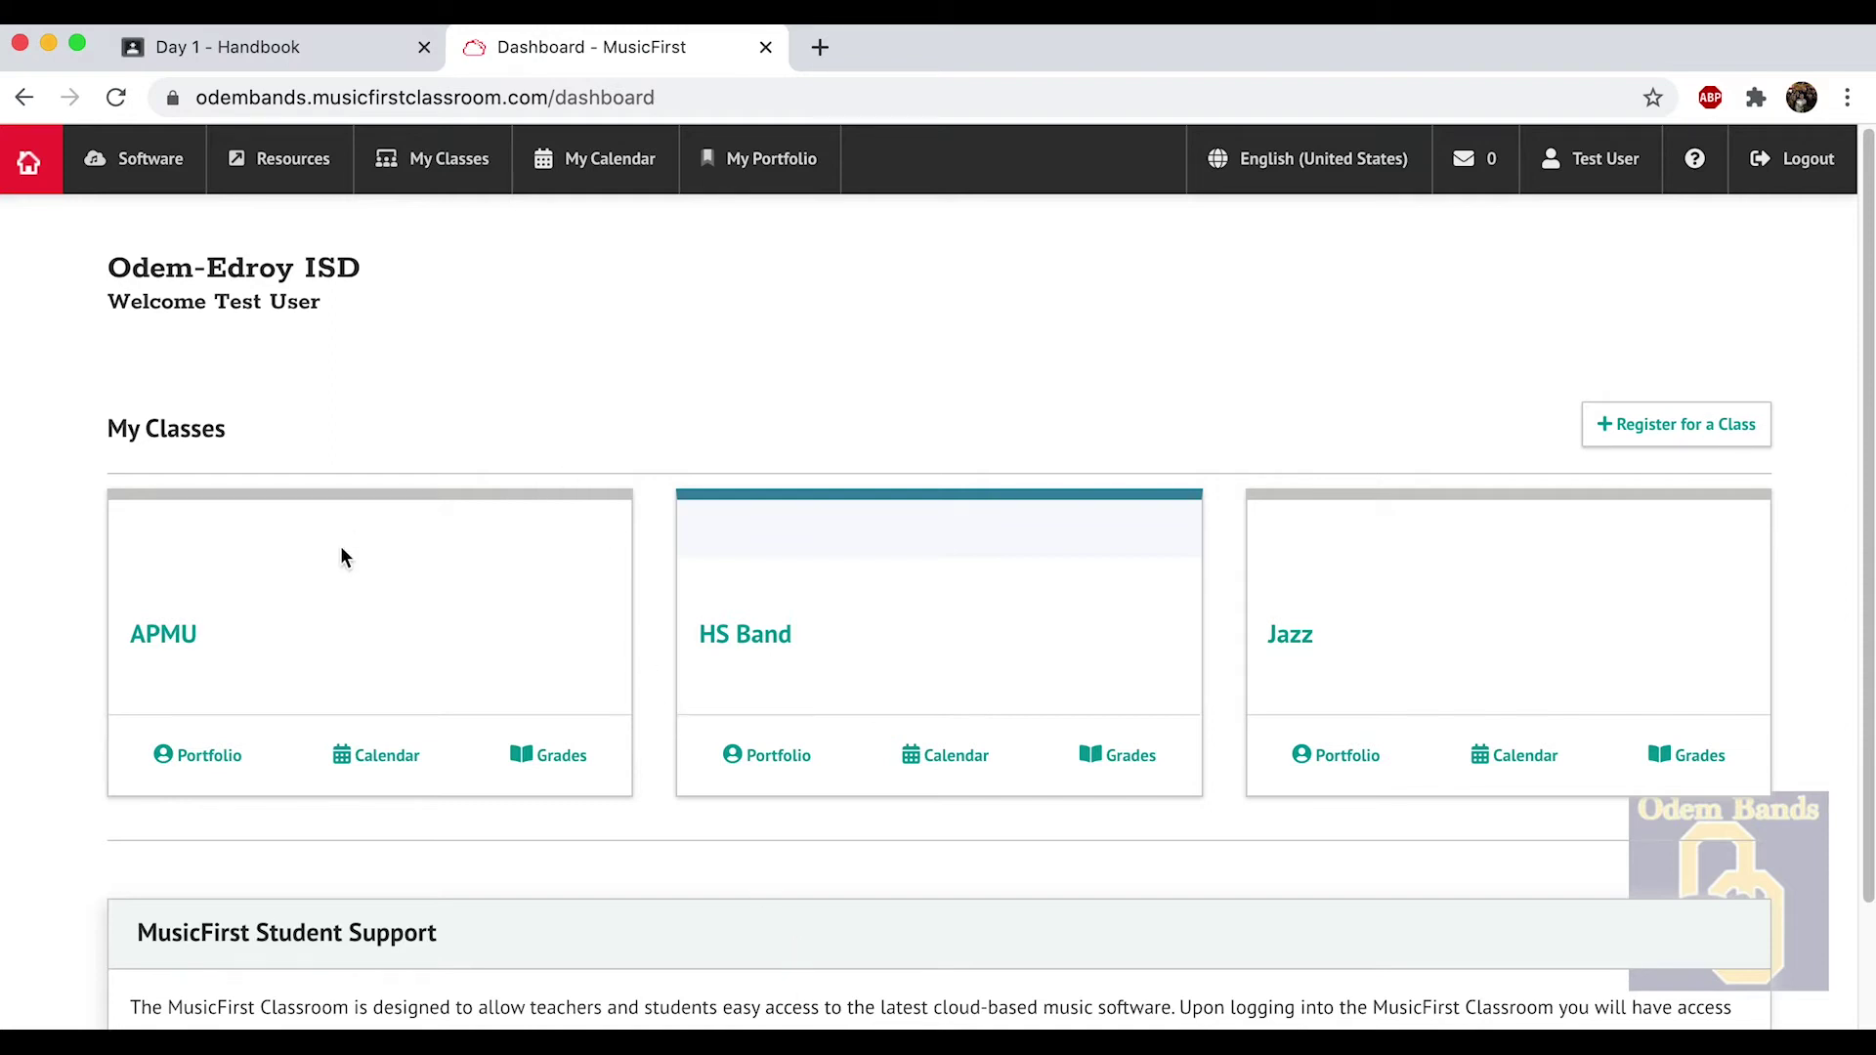
# Open the Getting Started with Noteflight lesson in the APMU class, review its instructions, and launch First Noteflight Composition in Noteflight.
pyautogui.click(164, 640)
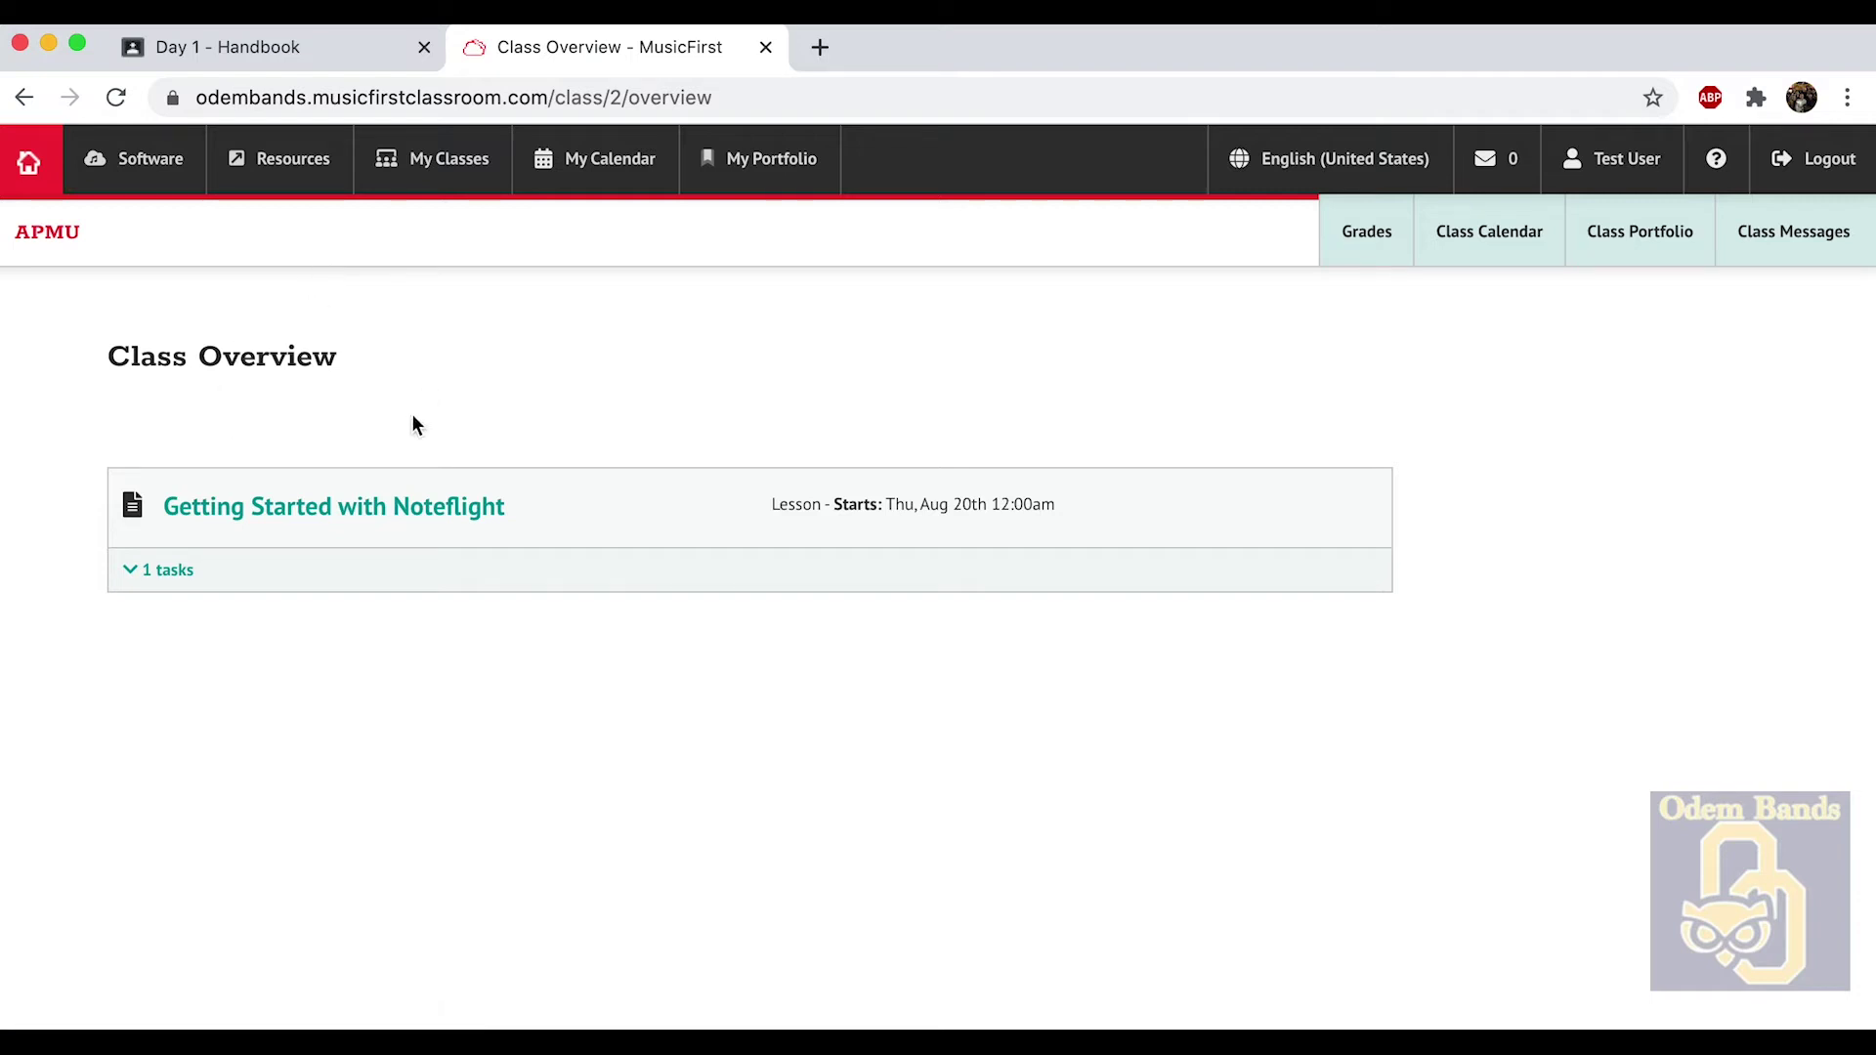
pyautogui.click(370, 532)
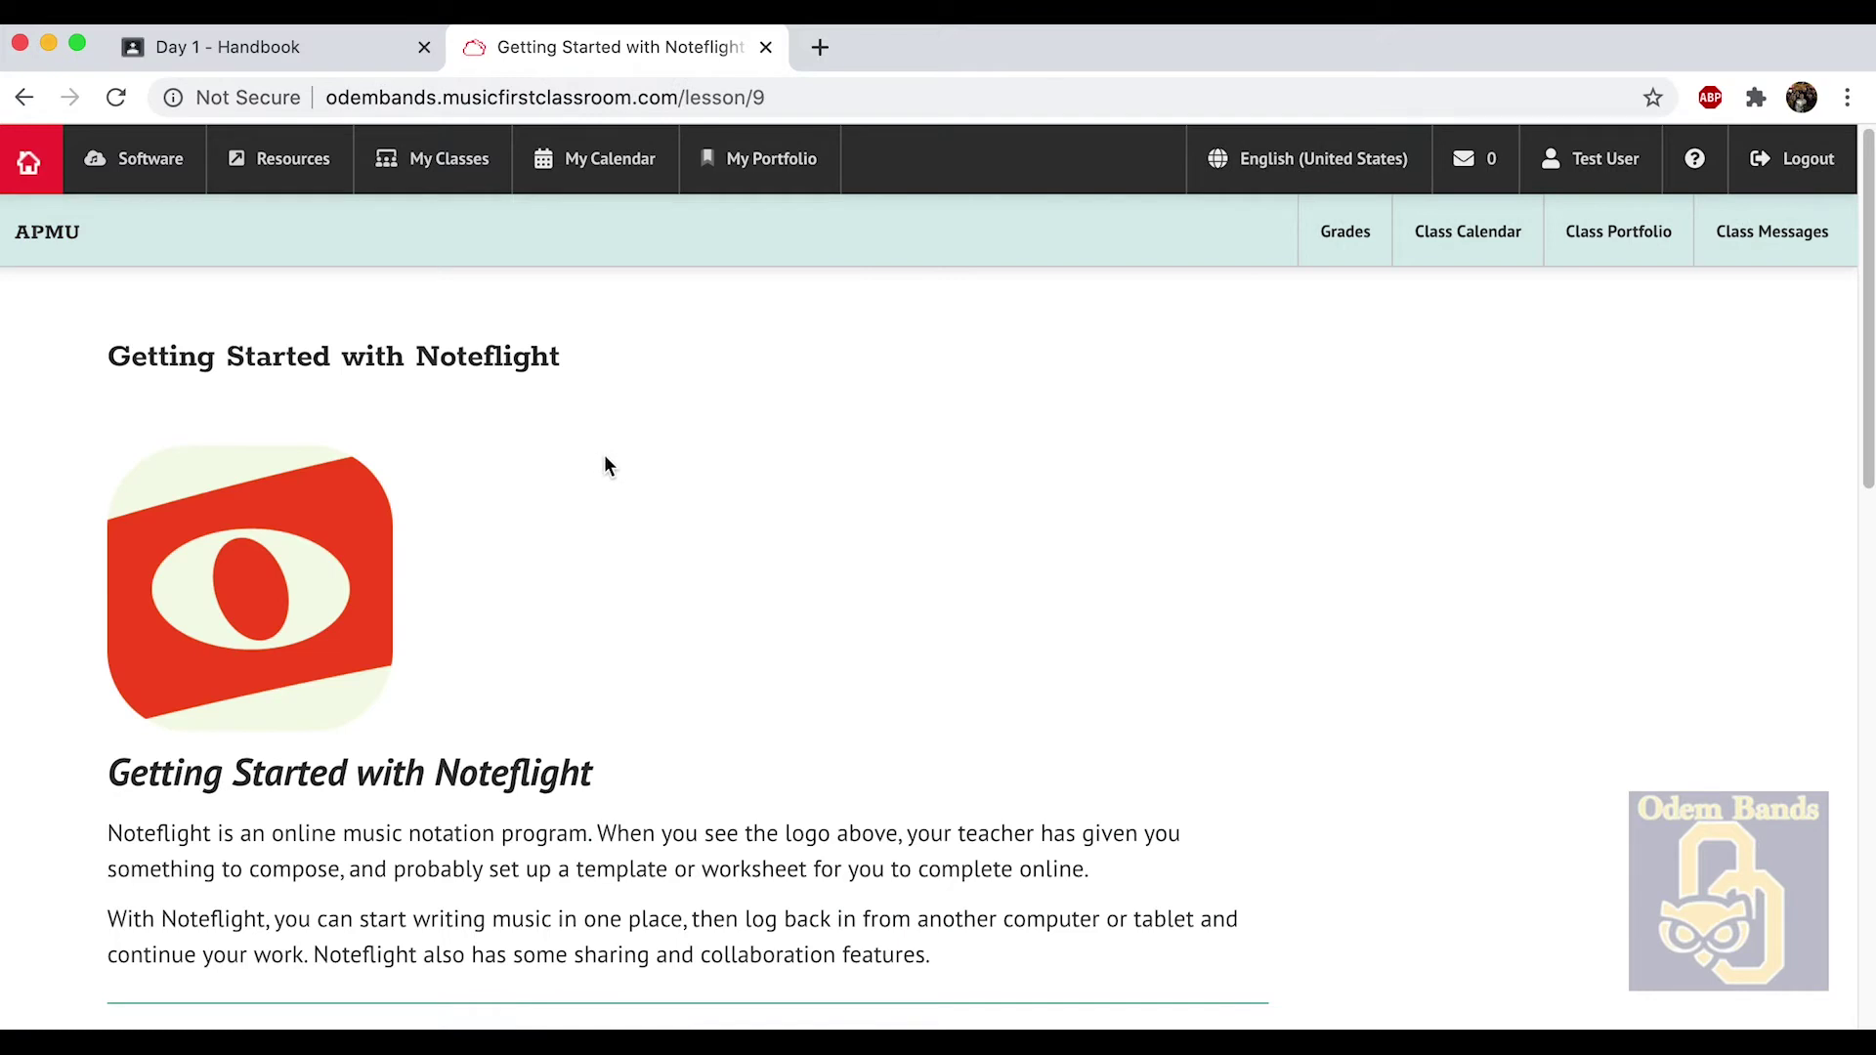
pyautogui.scroll(-3, 604, 459)
pyautogui.scroll(-5, 604, 459)
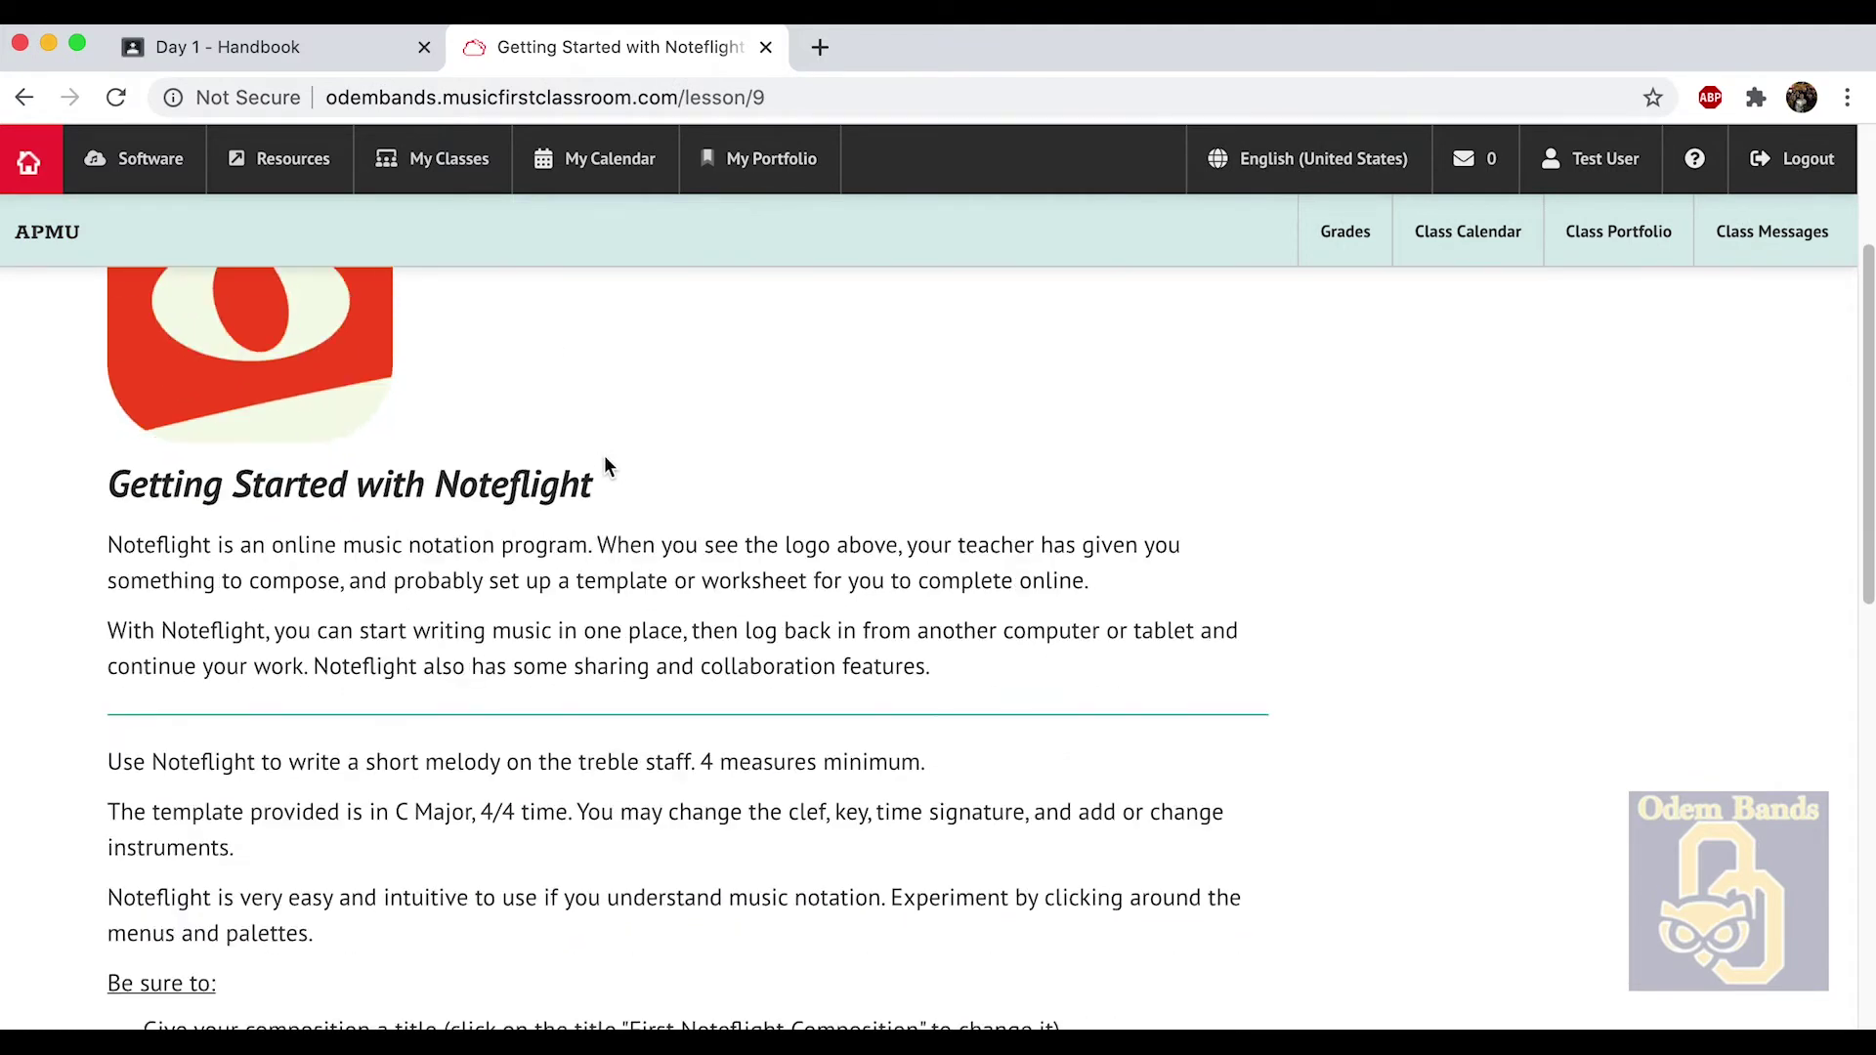
pyautogui.scroll(-3, 605, 458)
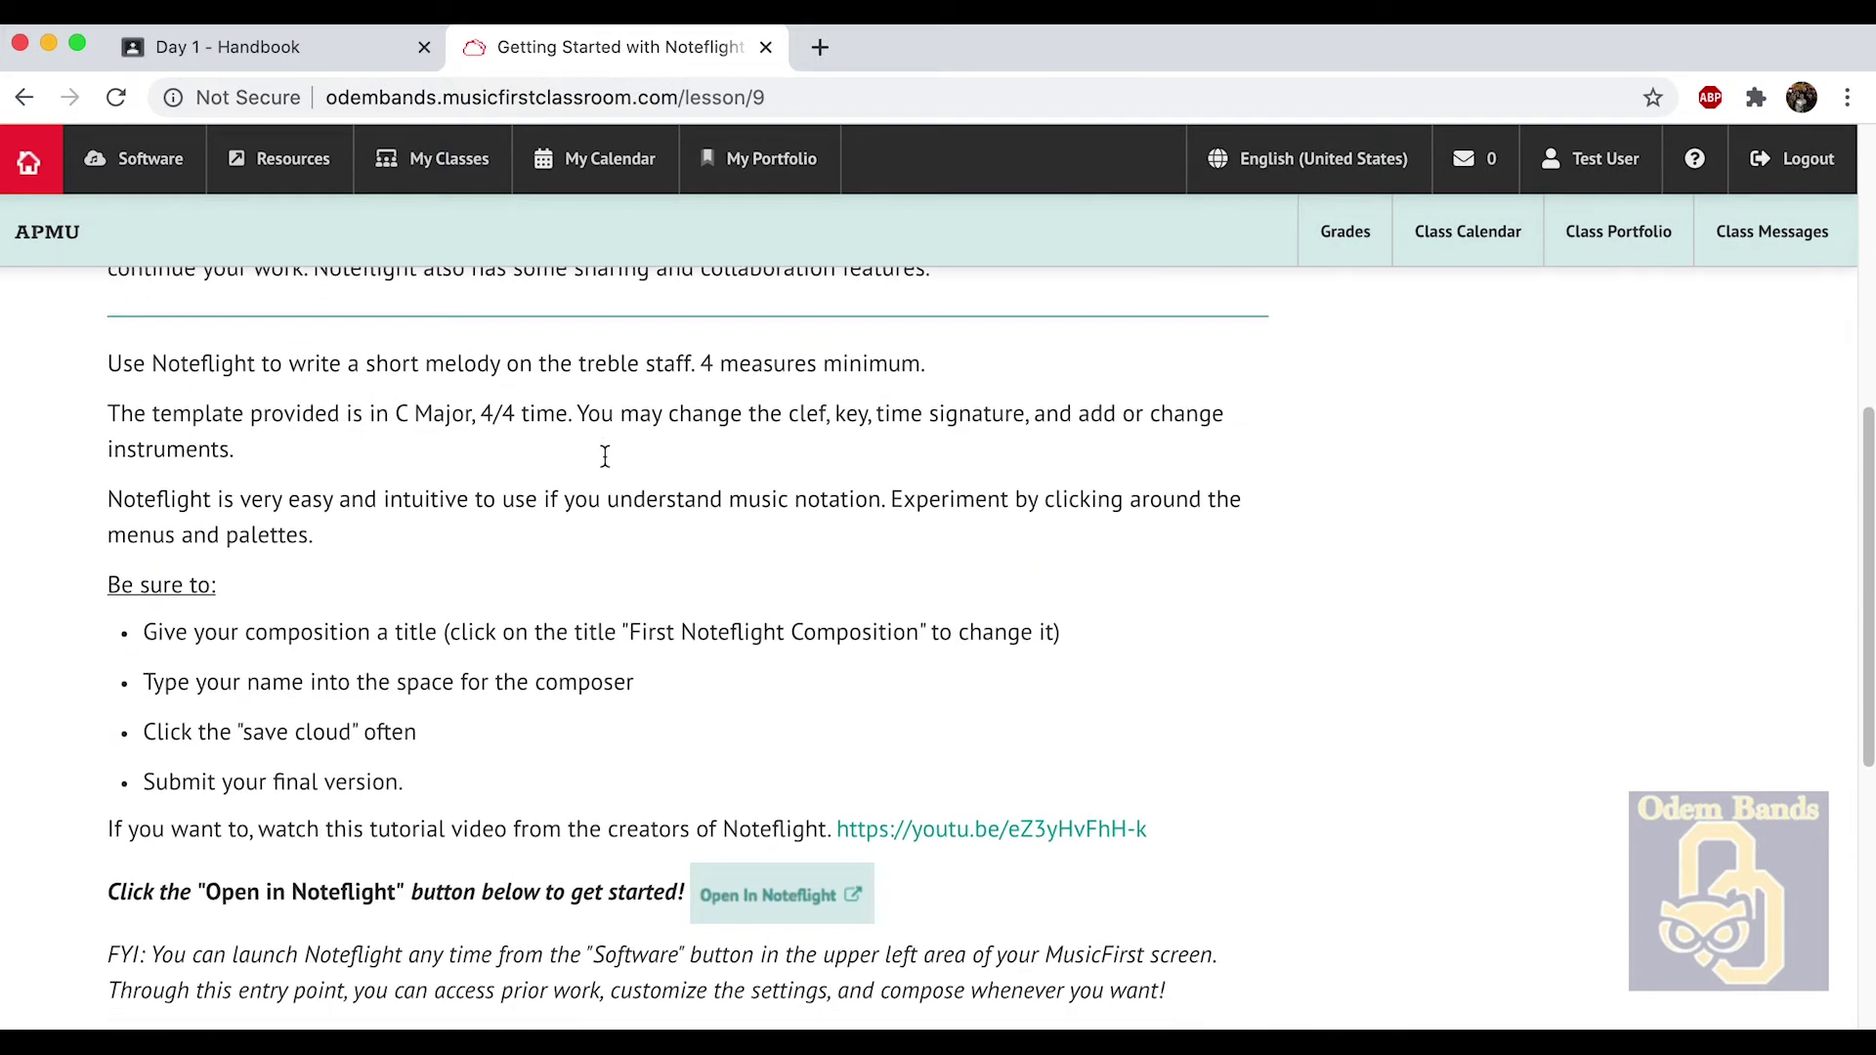
pyautogui.scroll(-4, 605, 456)
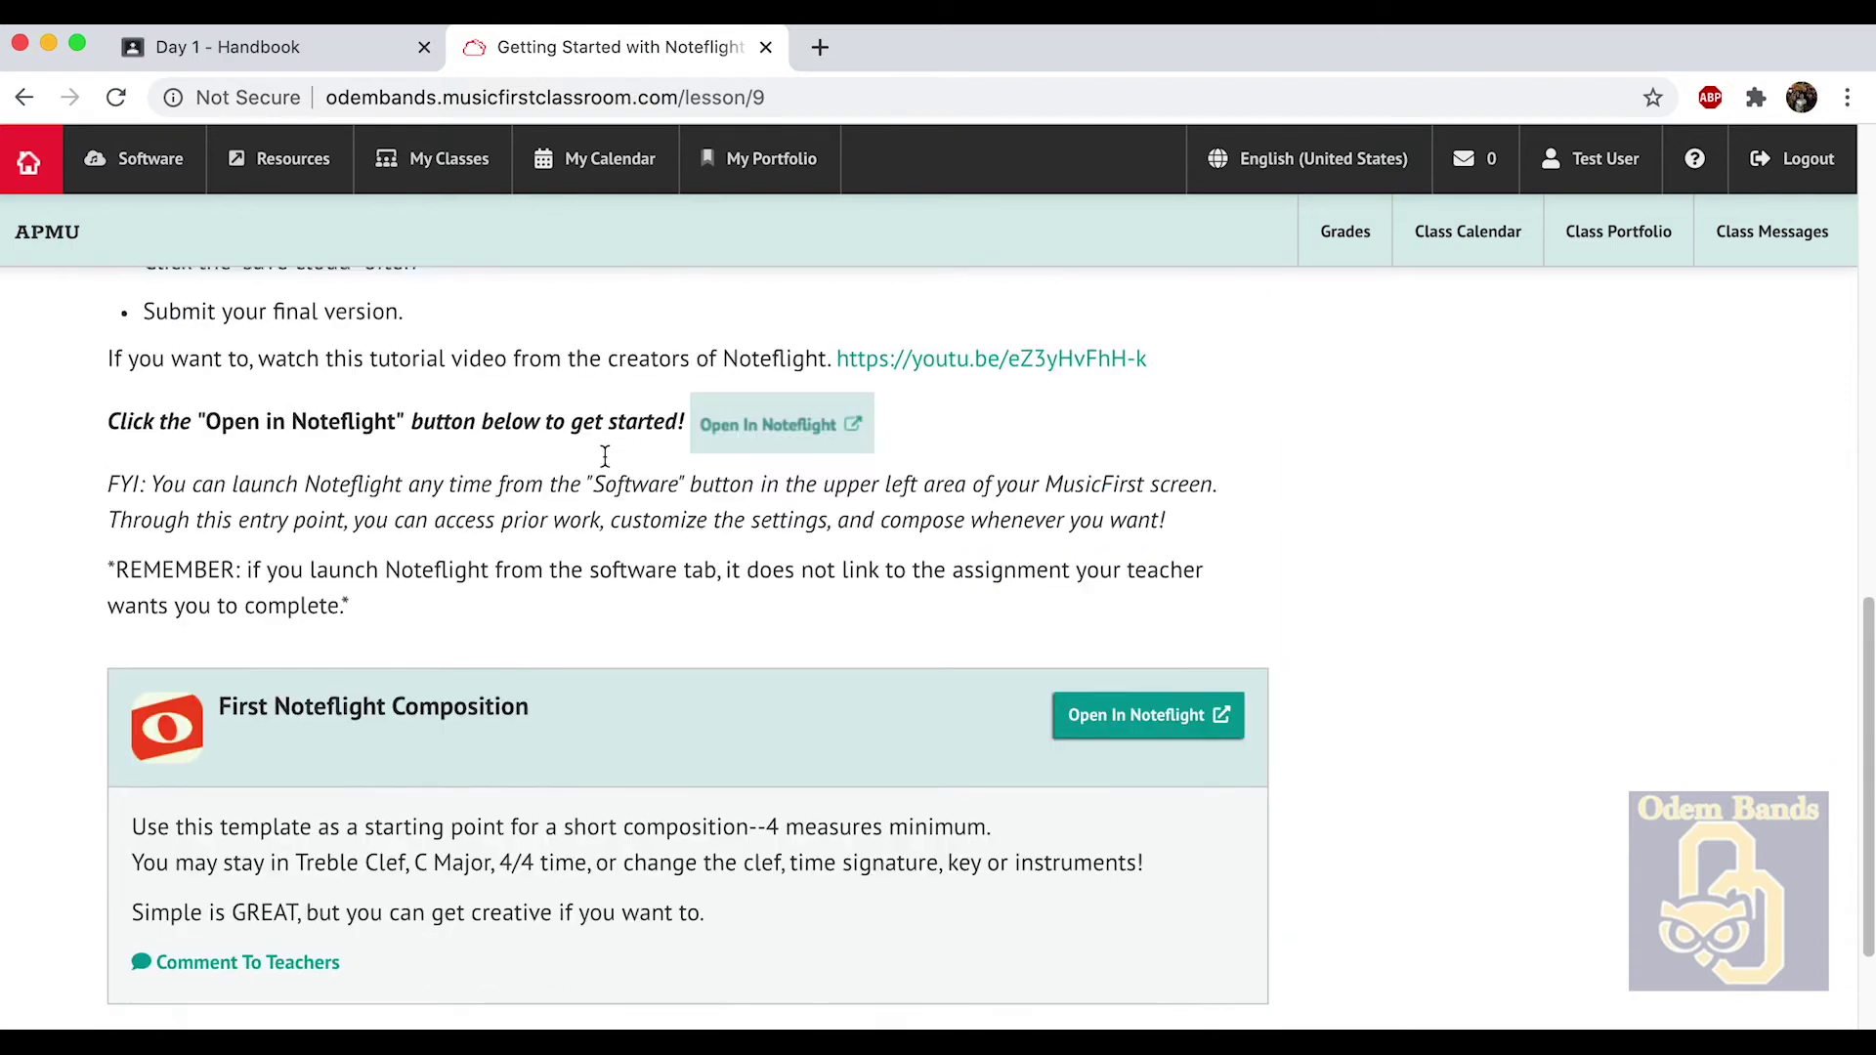
pyautogui.scroll(6, 605, 457)
pyautogui.scroll(1, 604, 456)
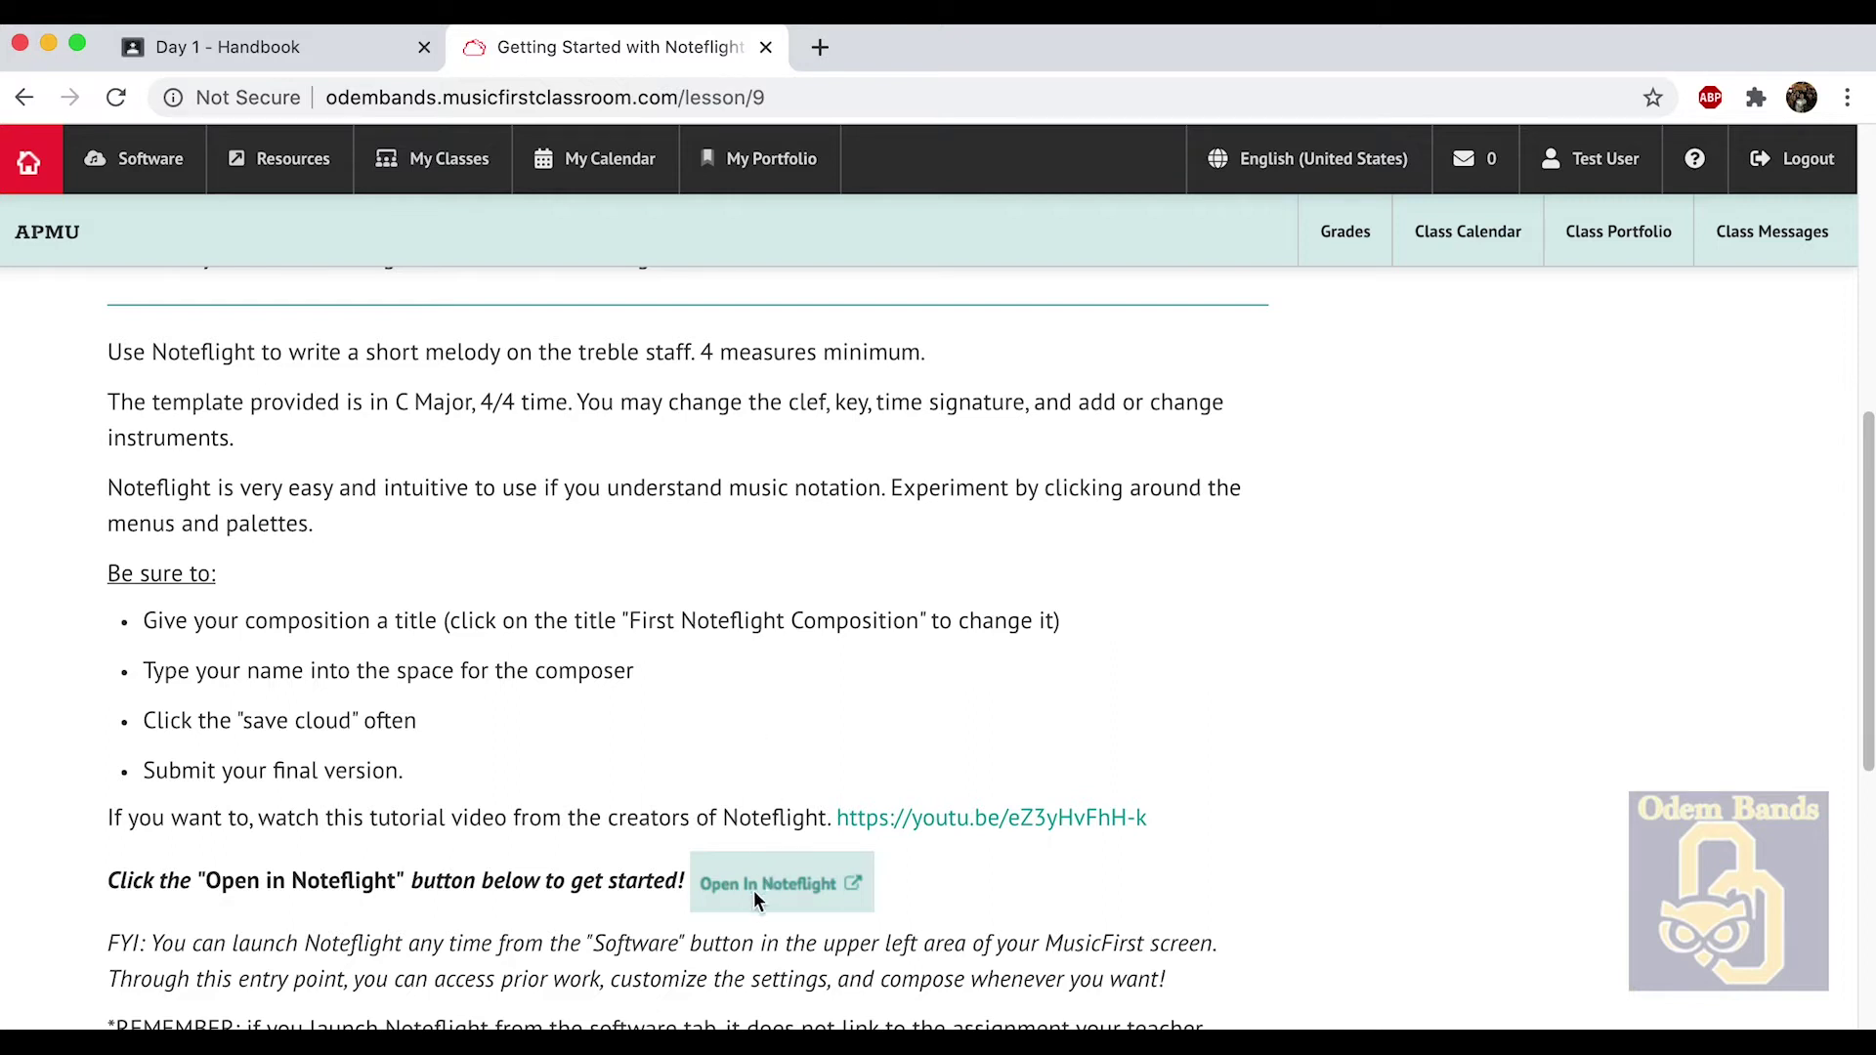
pyautogui.scroll(-3, 917, 859)
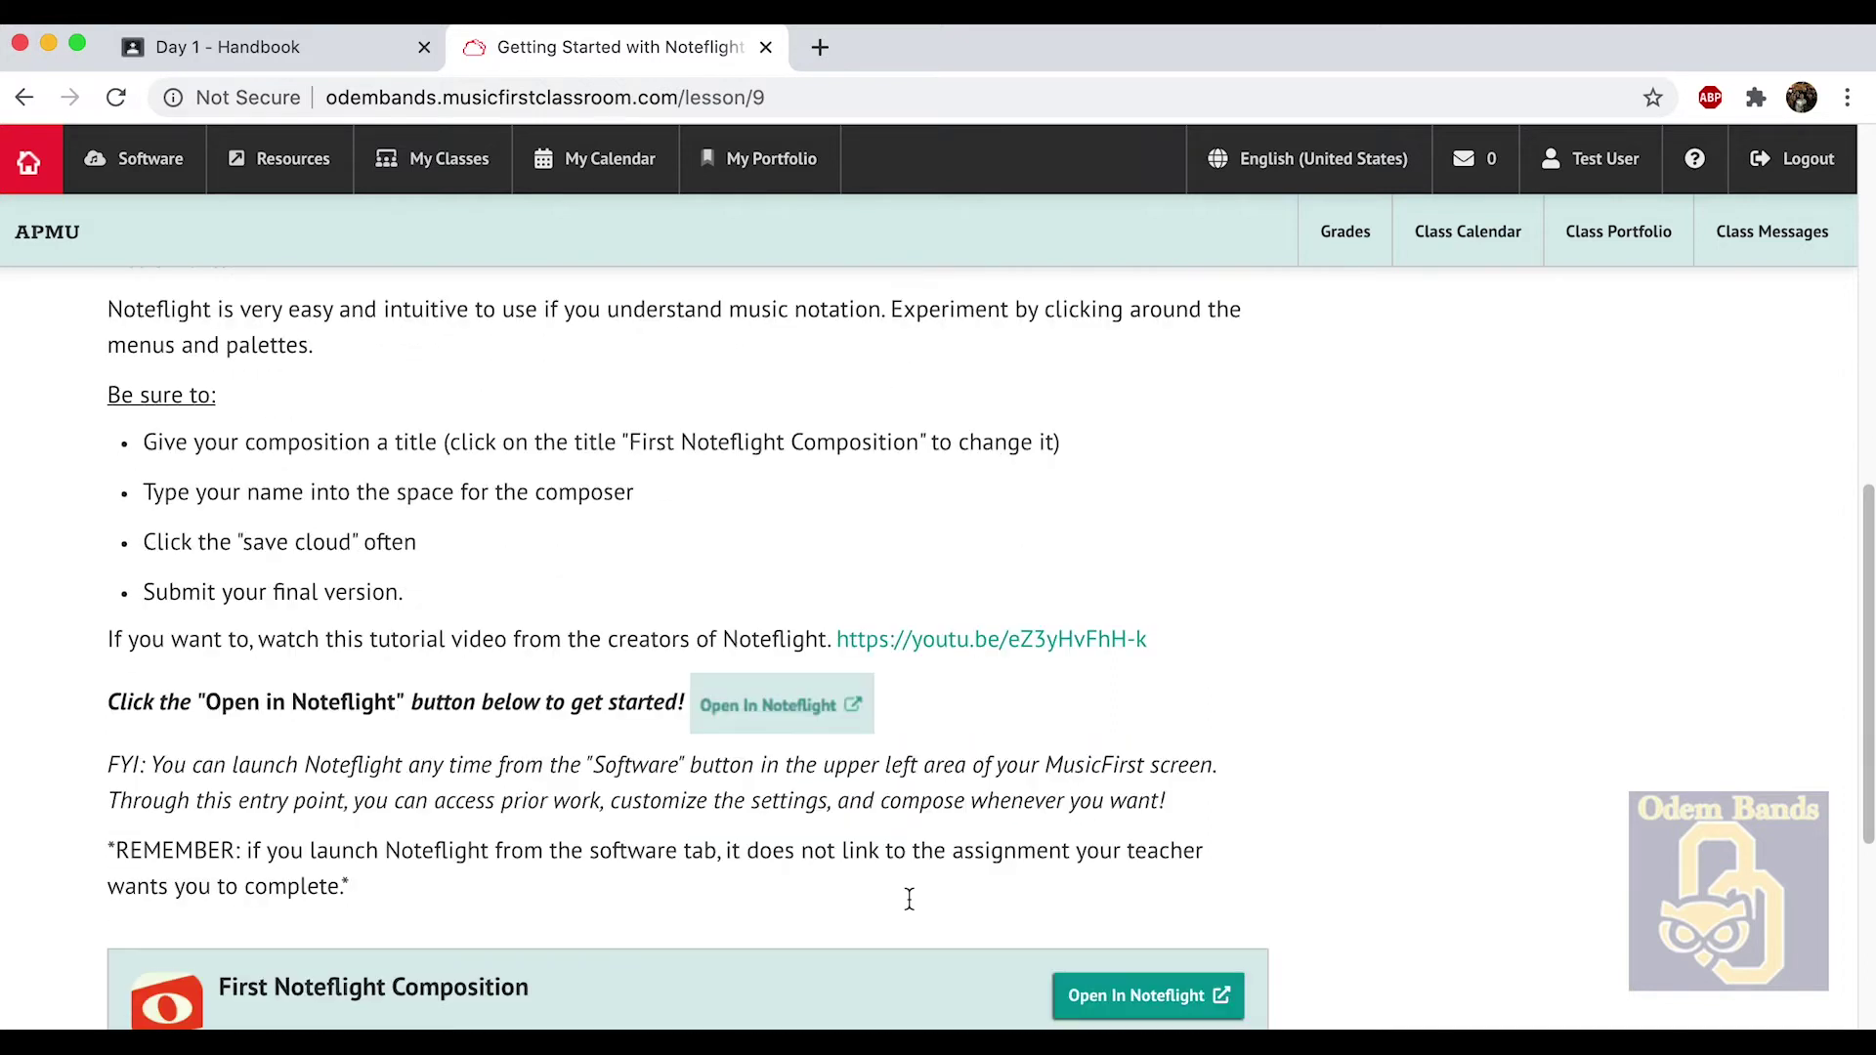
pyautogui.click(1163, 993)
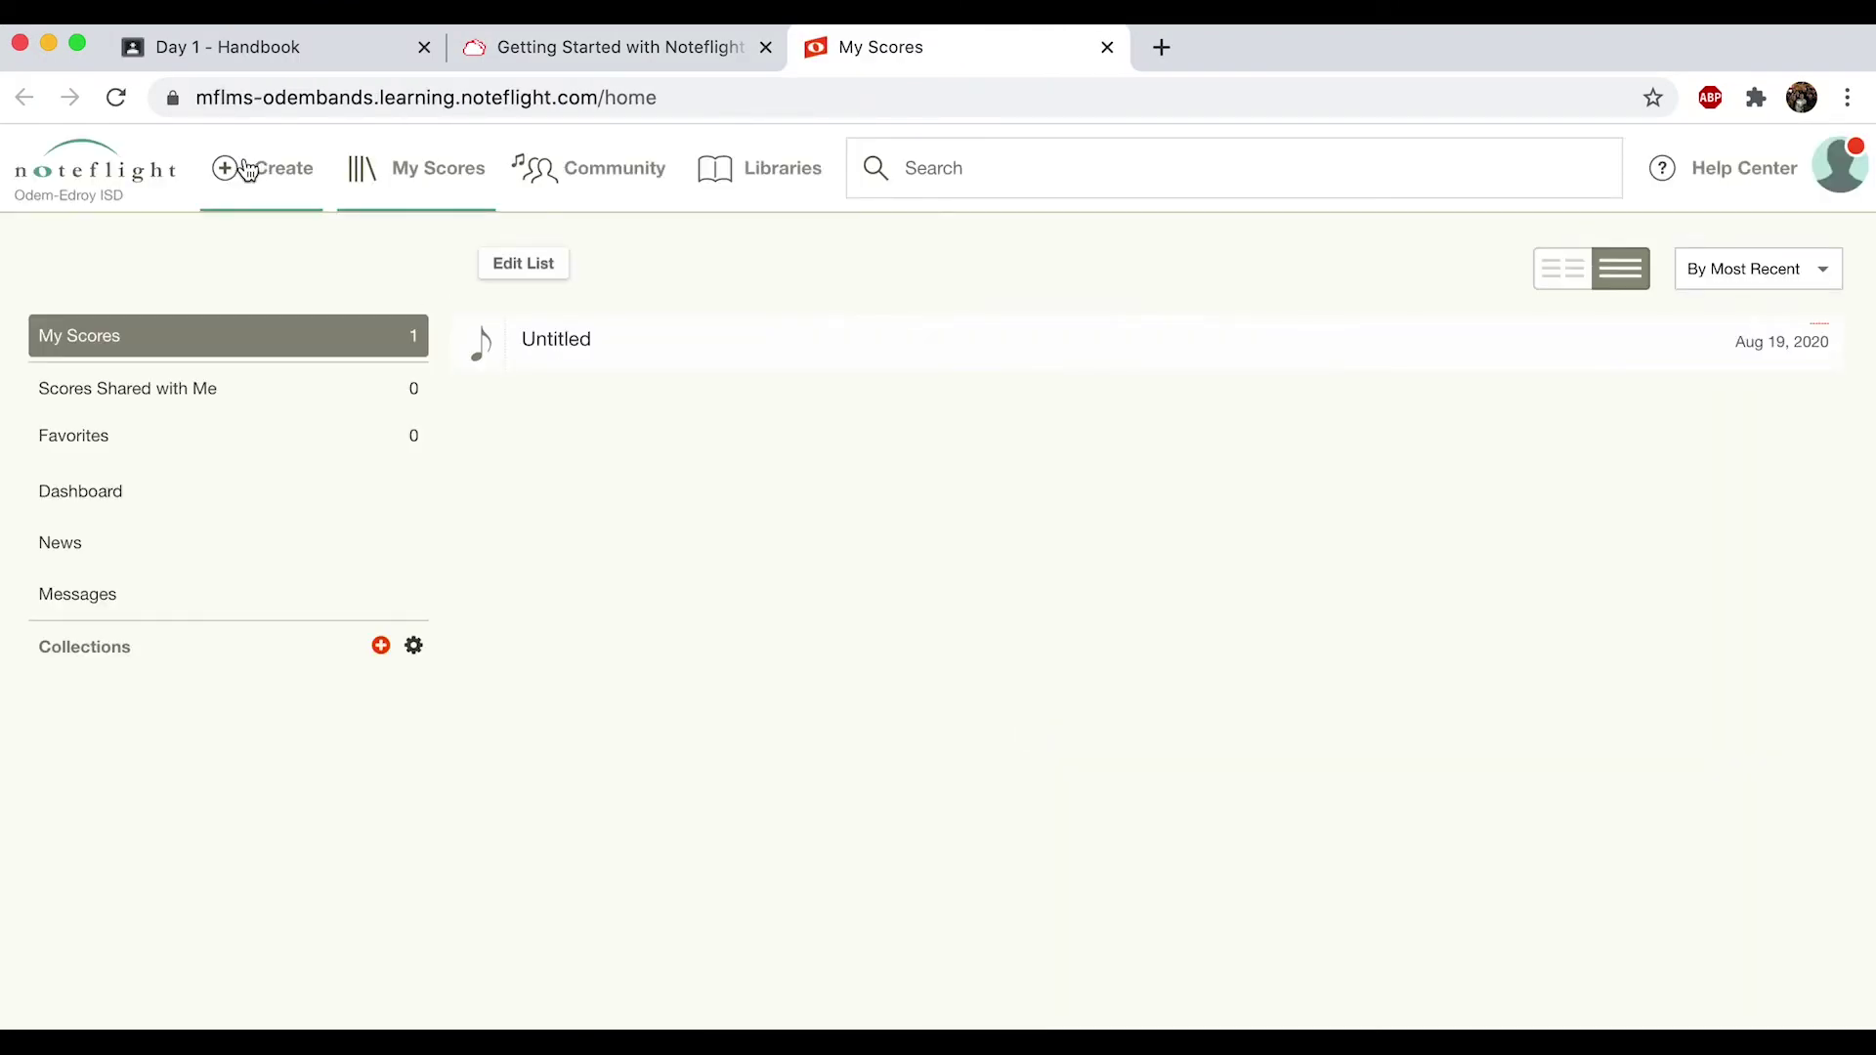
# Look through the Noteflight site navigation and open the Odem-Edroy ISD group page.
pyautogui.click(109, 153)
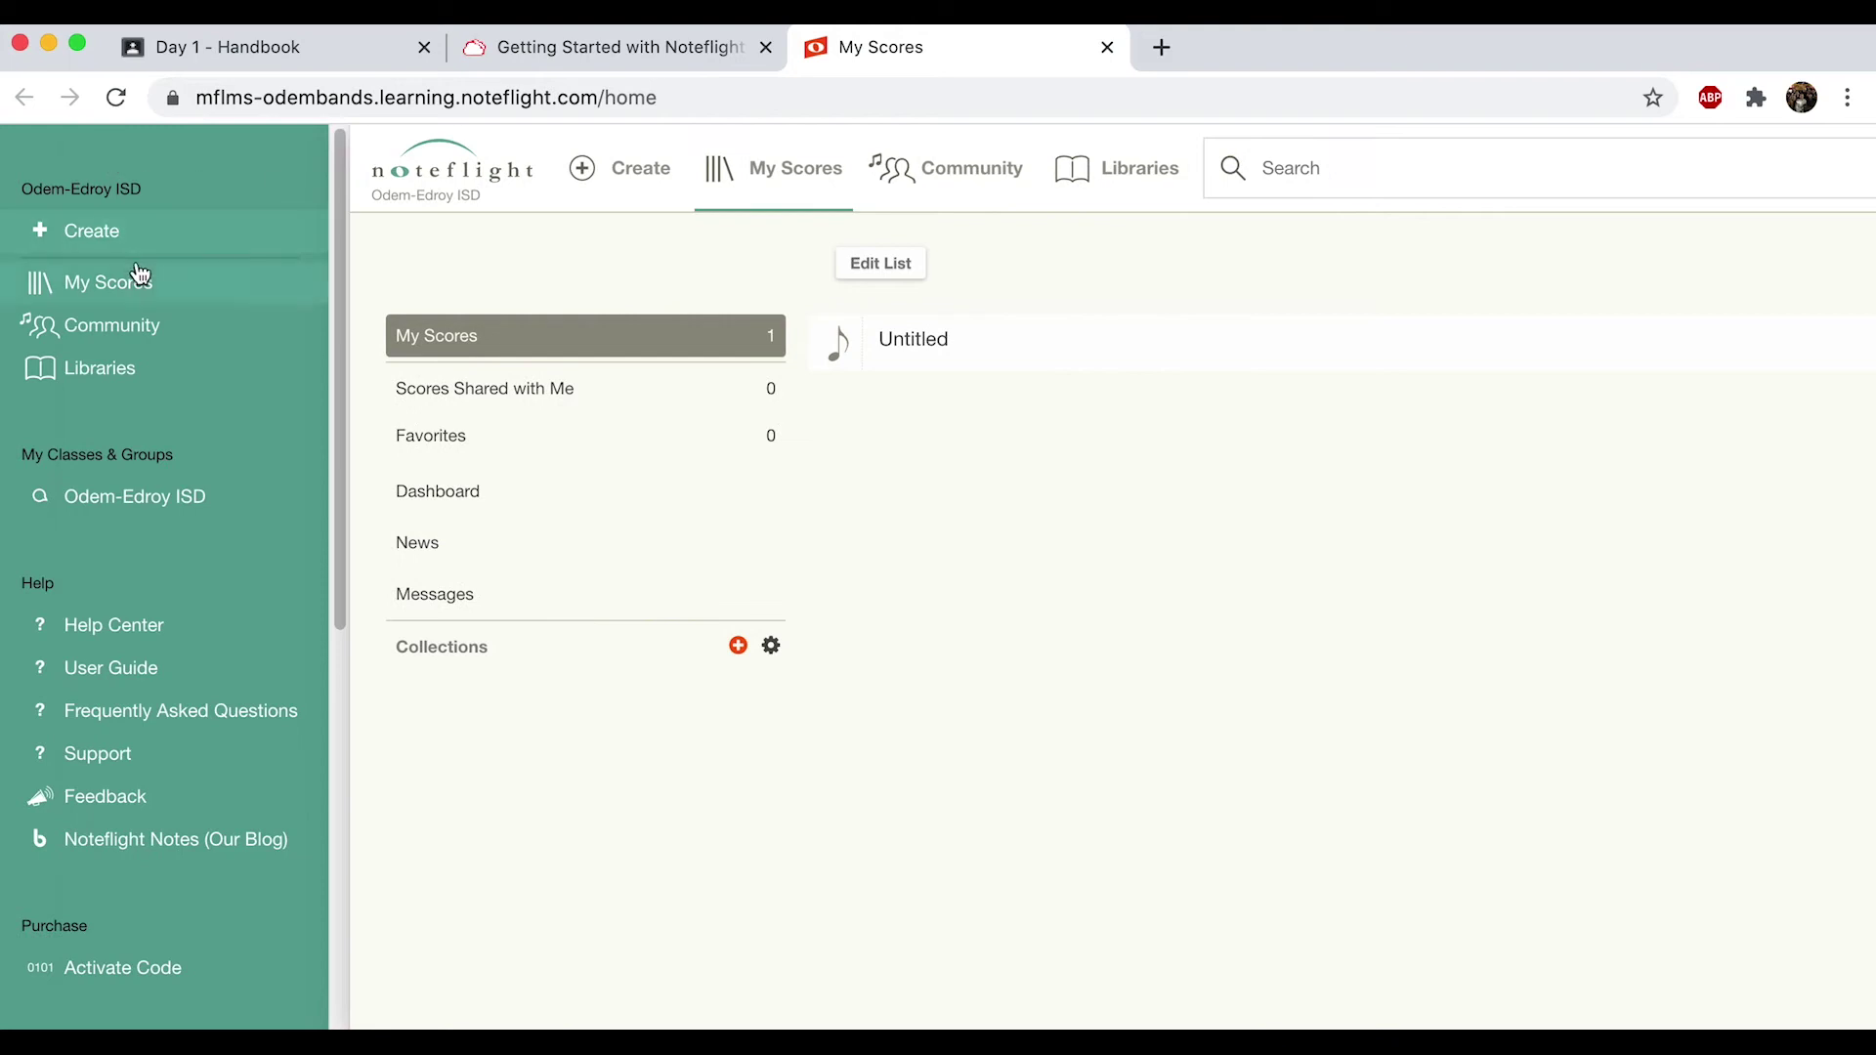
pyautogui.click(438, 205)
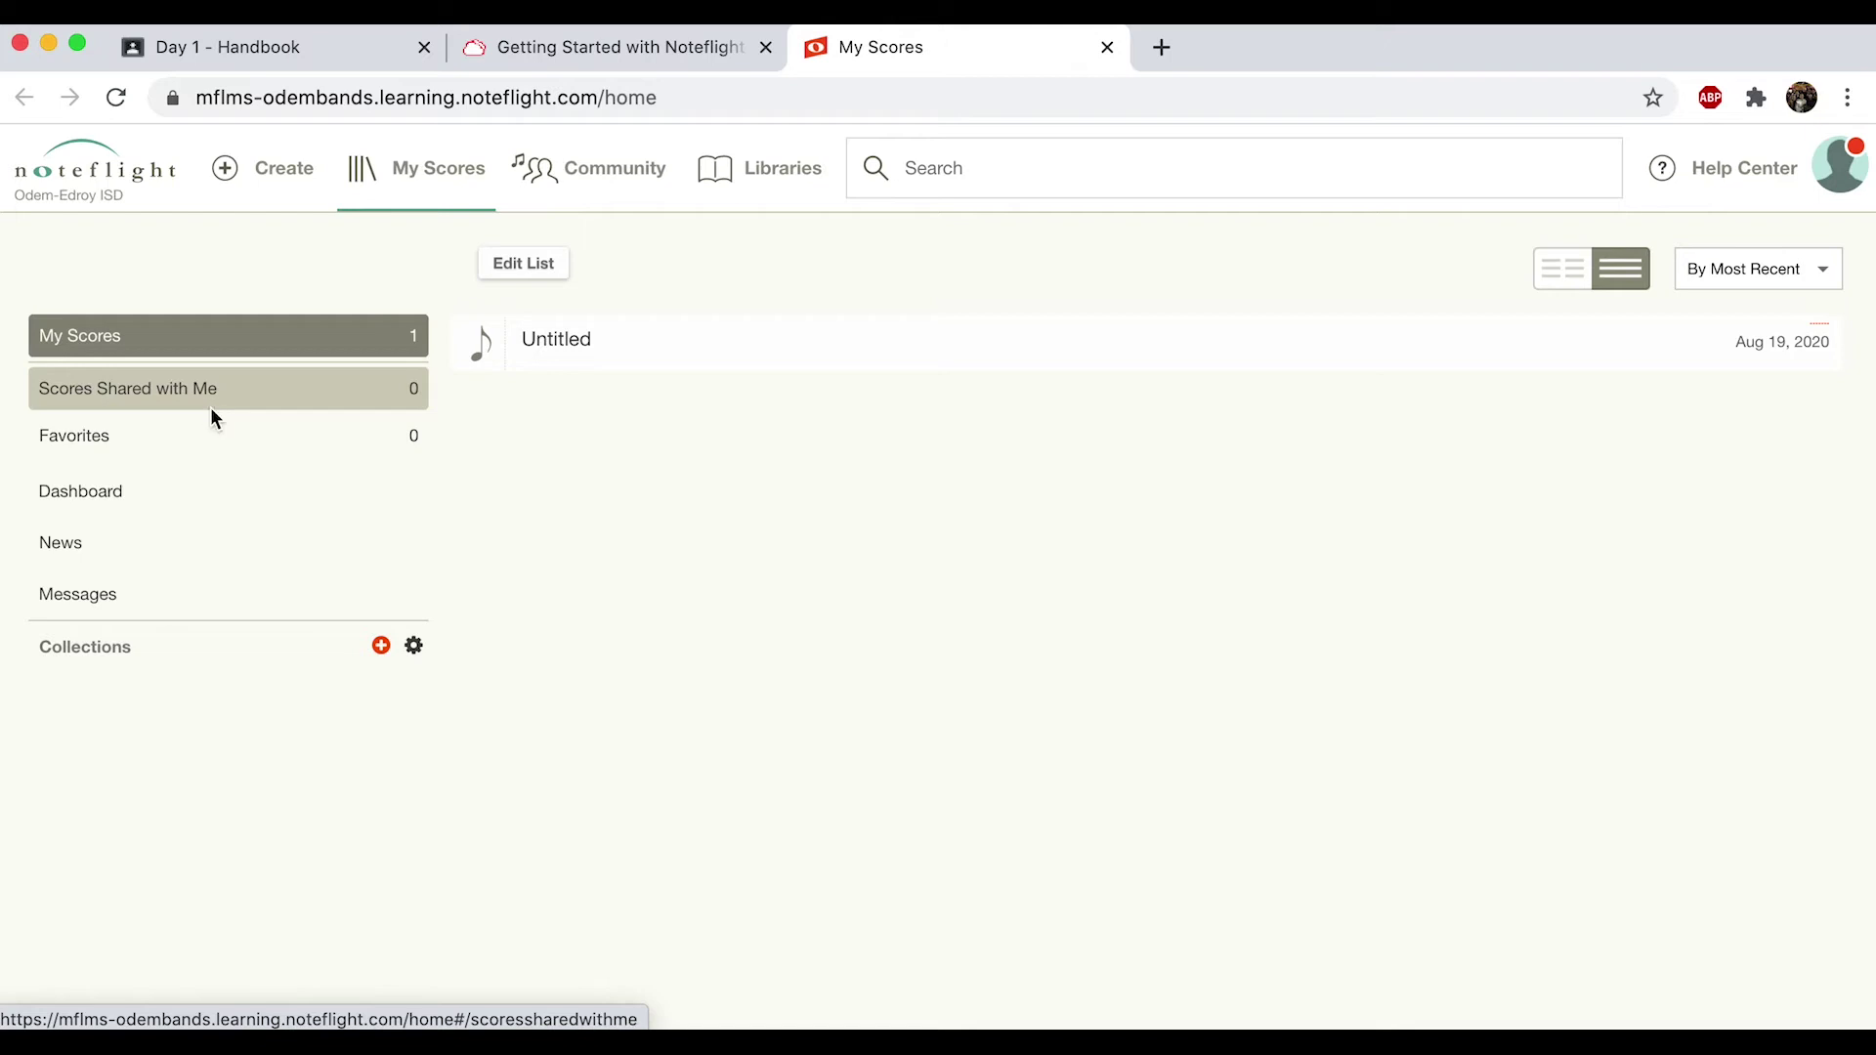
pyautogui.click(127, 200)
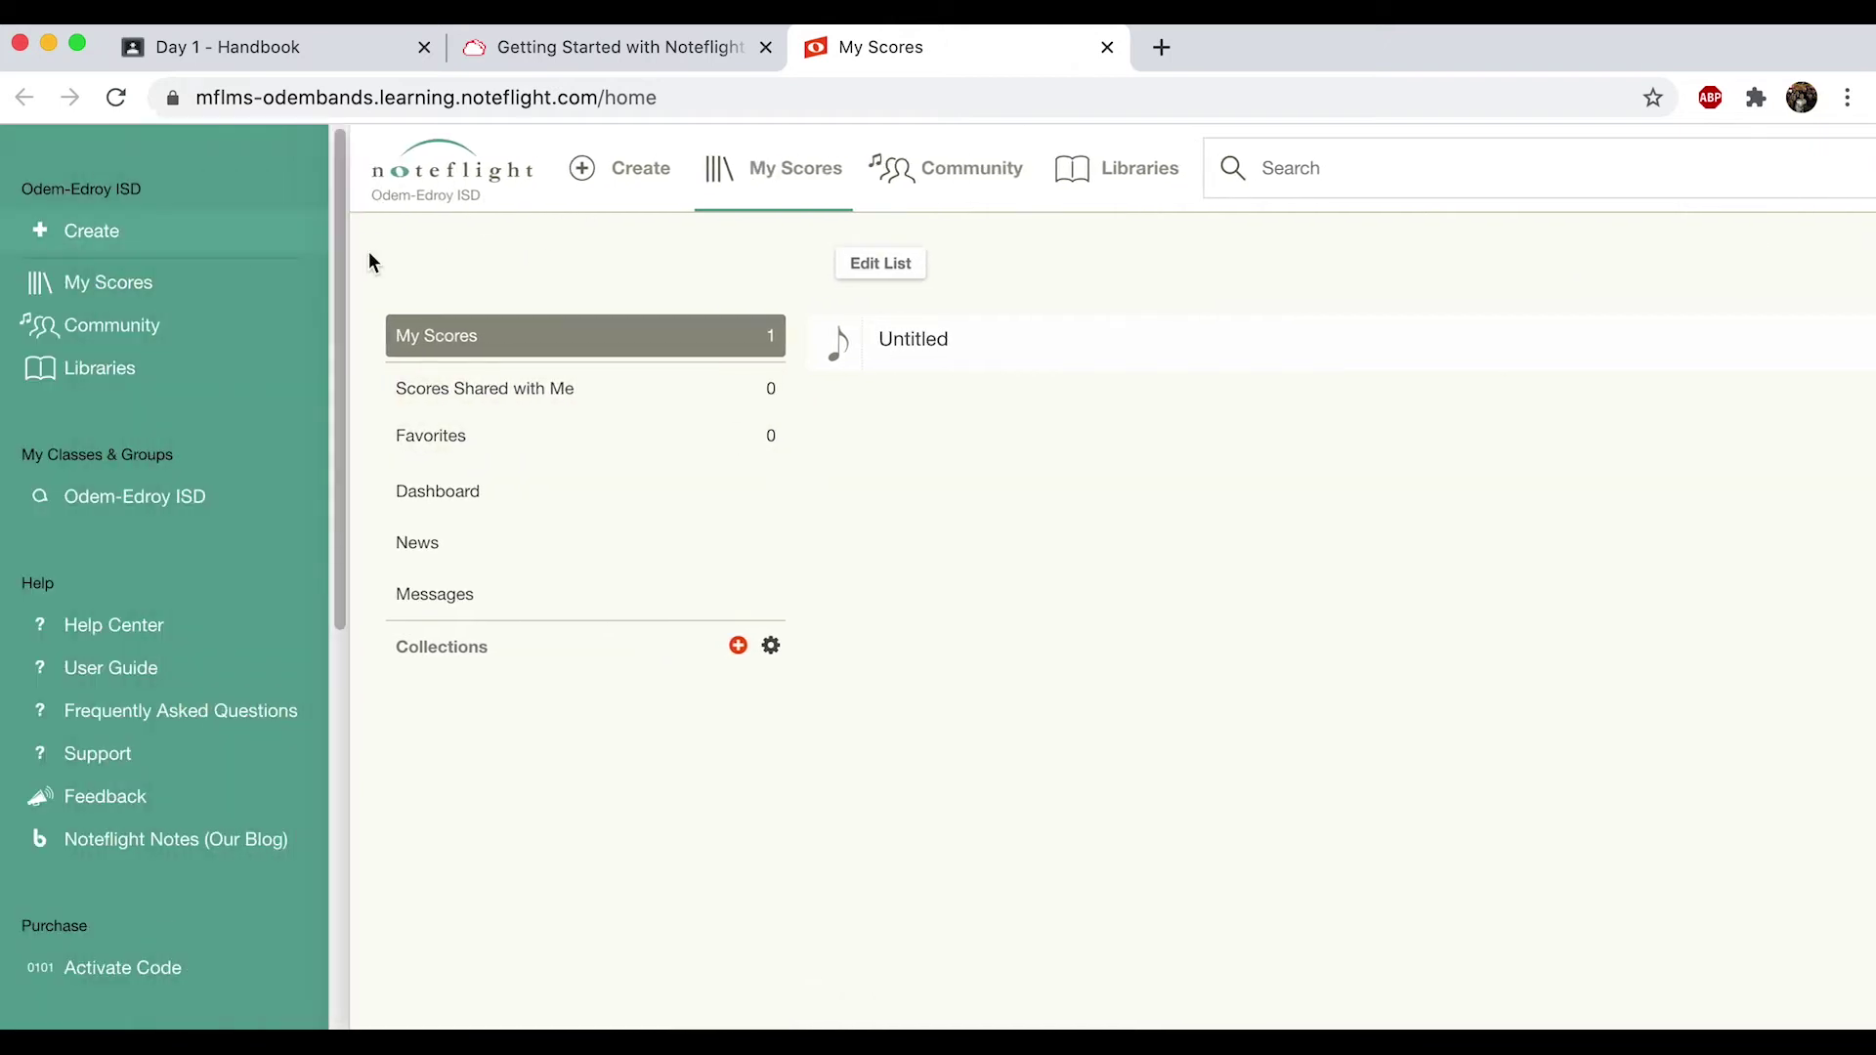
pyautogui.click(205, 499)
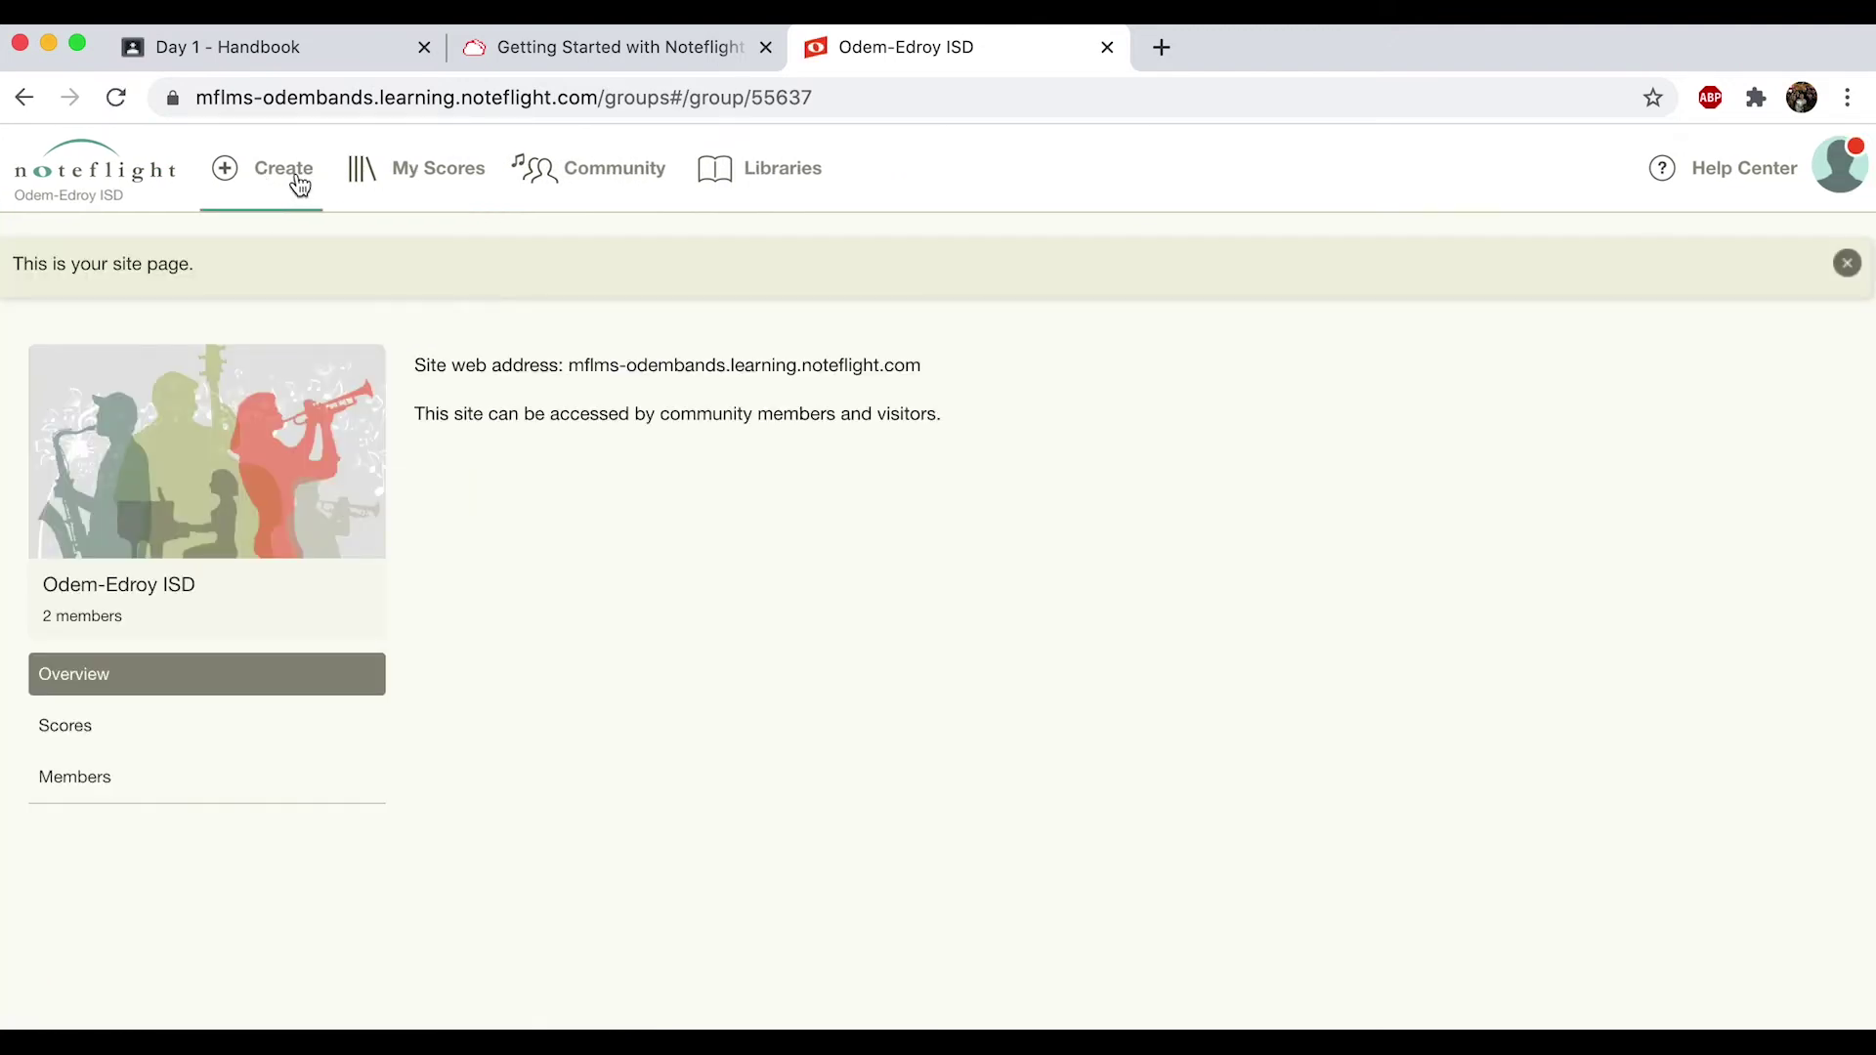
# Create a new score from a blank Treble Clef score sheet.
pyautogui.click(300, 186)
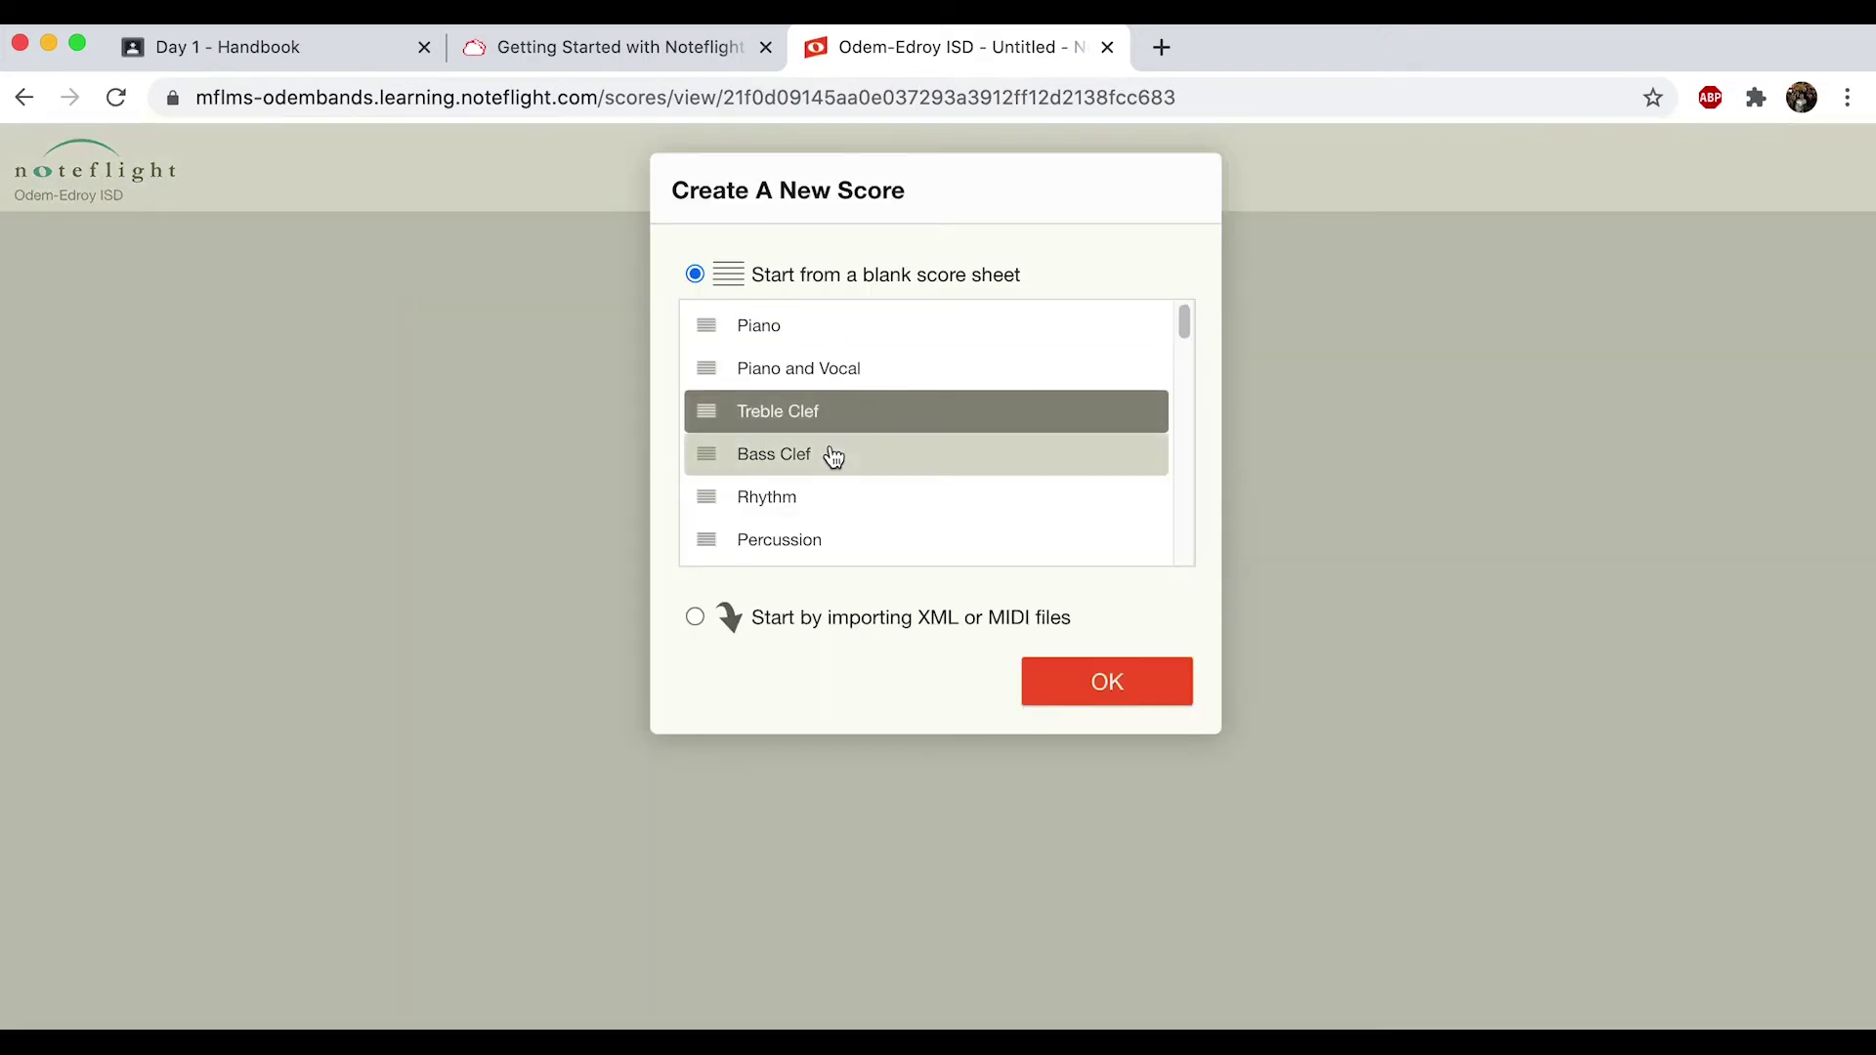
pyautogui.click(1132, 678)
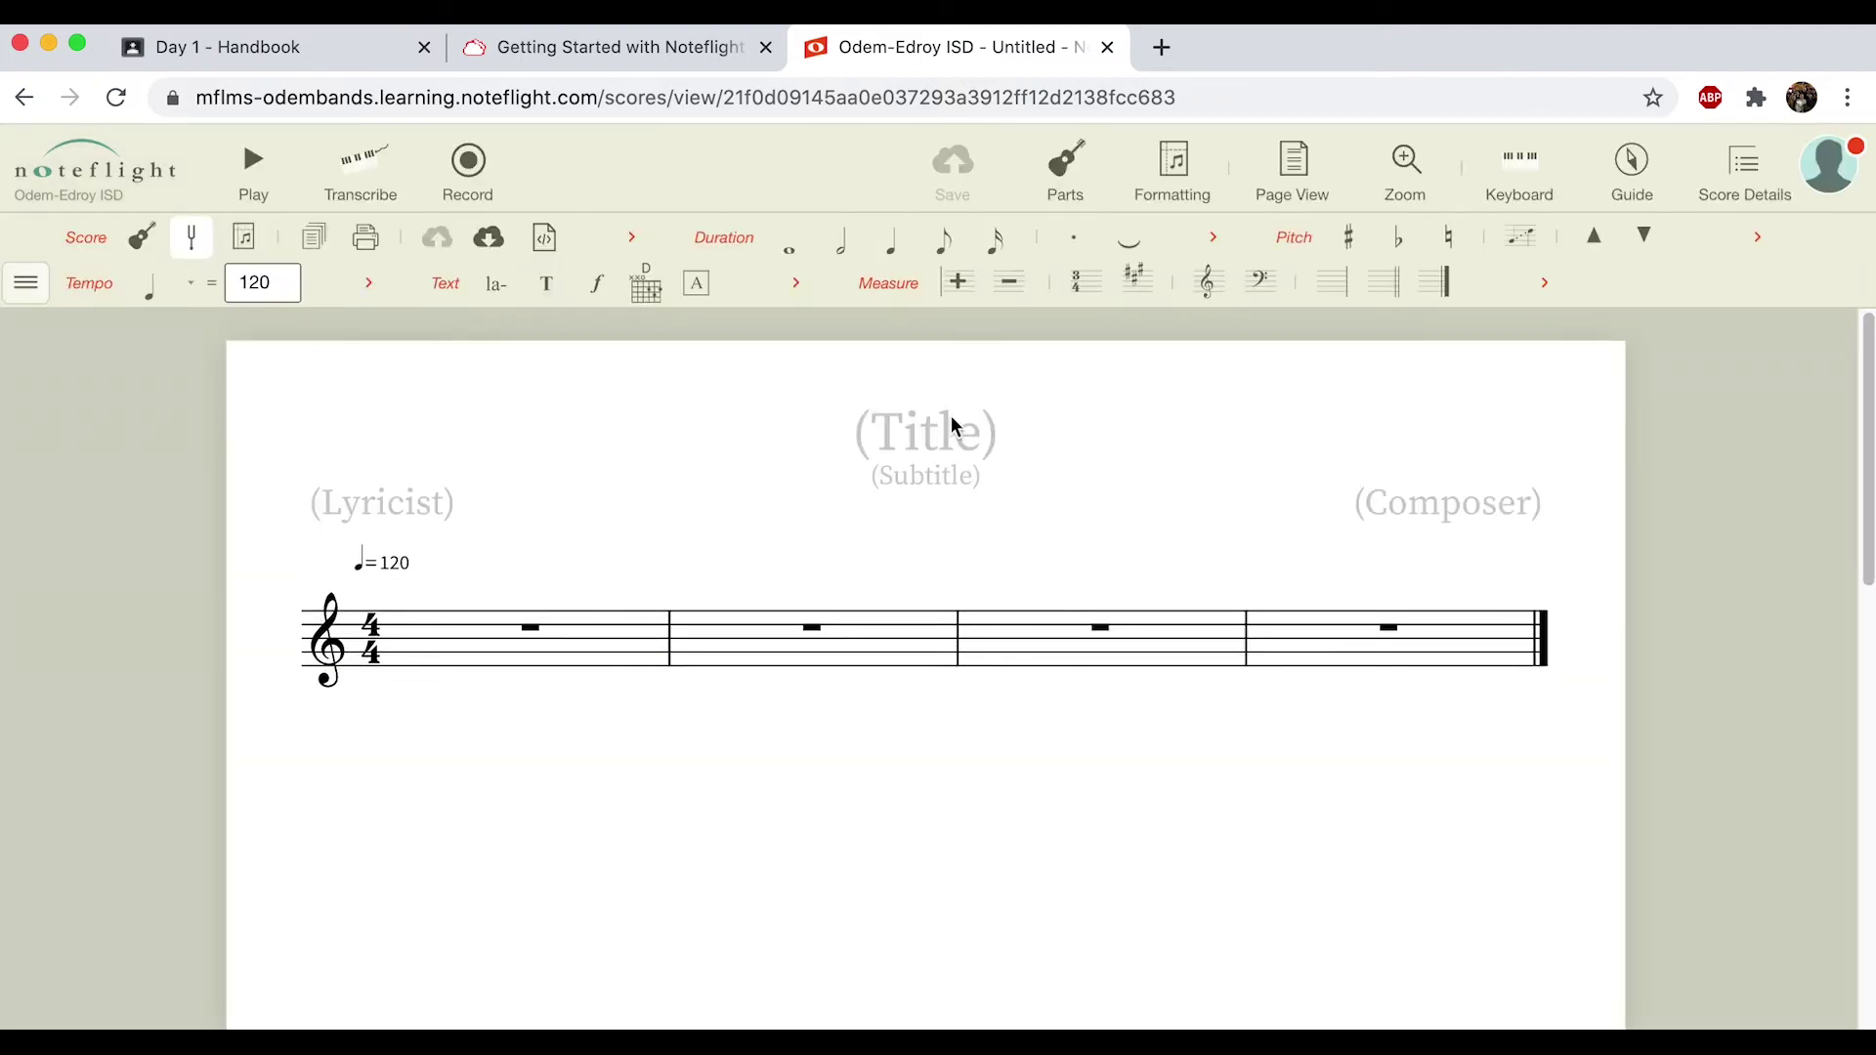
# Title the score "Piece Number 1" and enter the composer's name.
pyautogui.click(952, 424)
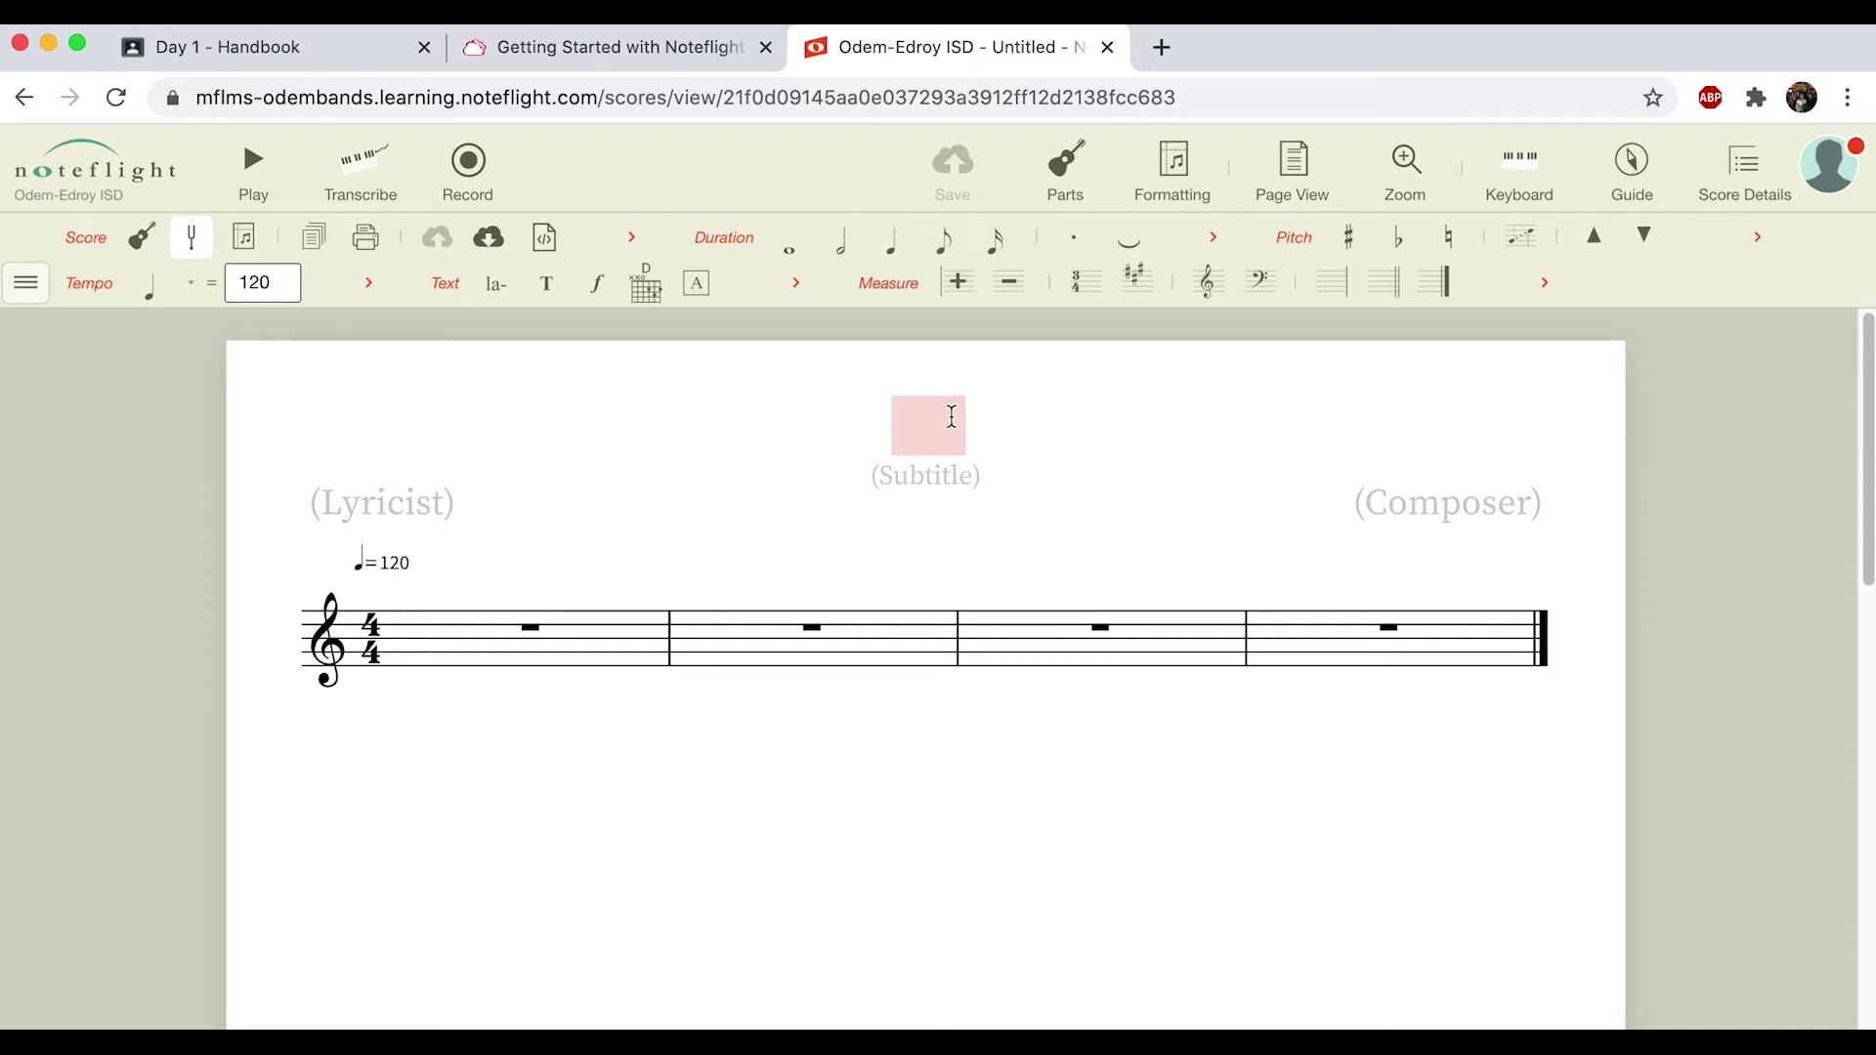
pyautogui.write('Piece Nu')
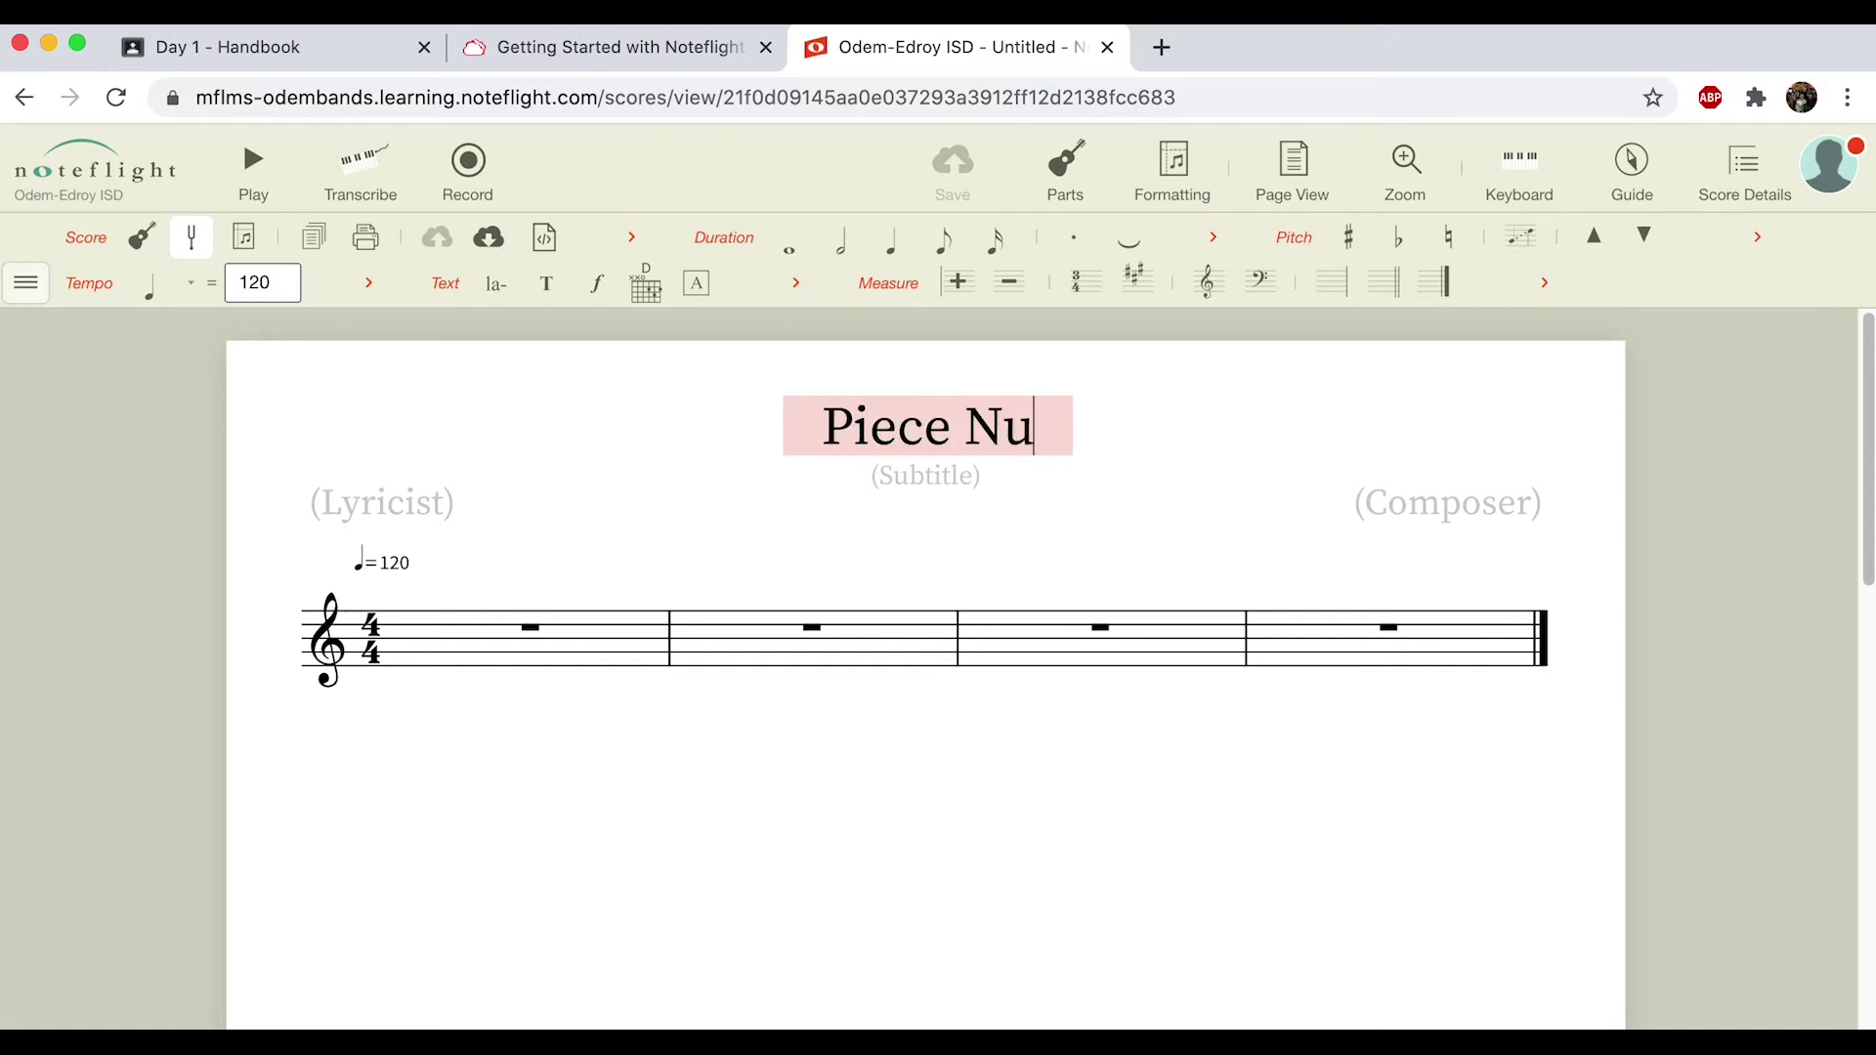
pyautogui.write('mber 1')
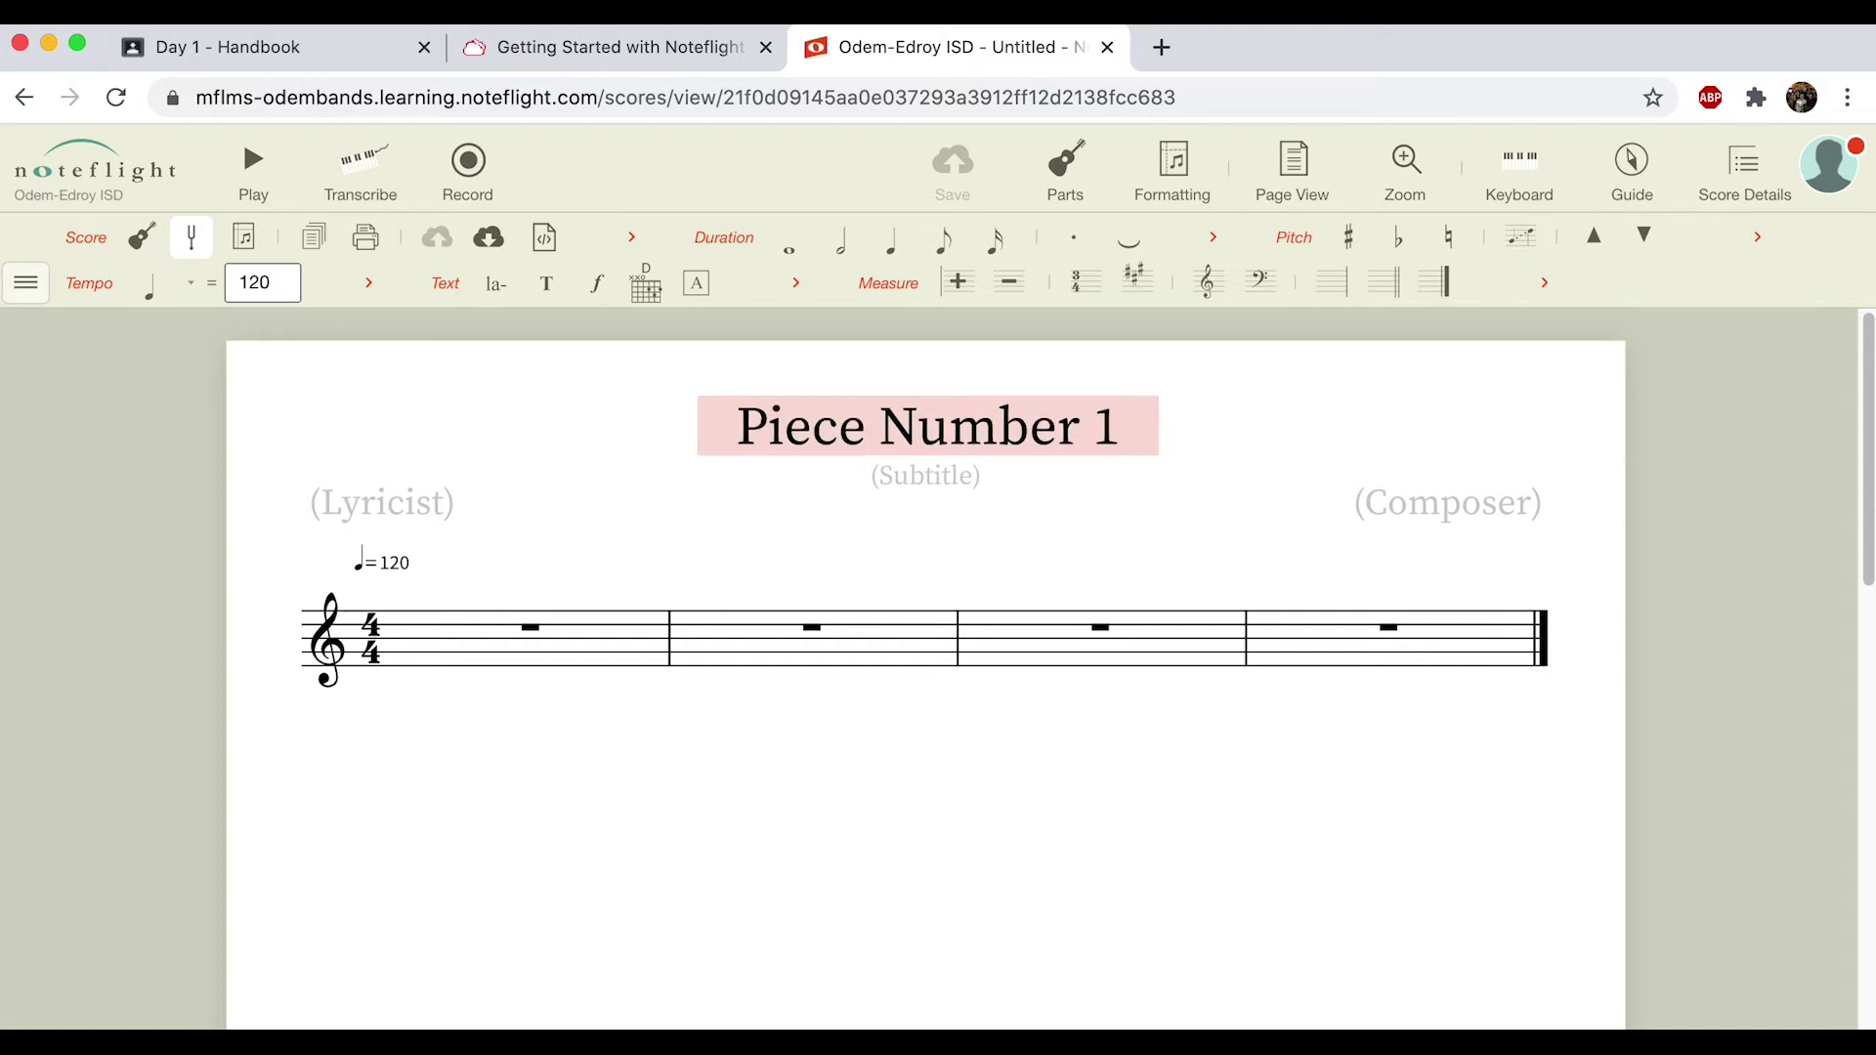
pyautogui.click(1425, 501)
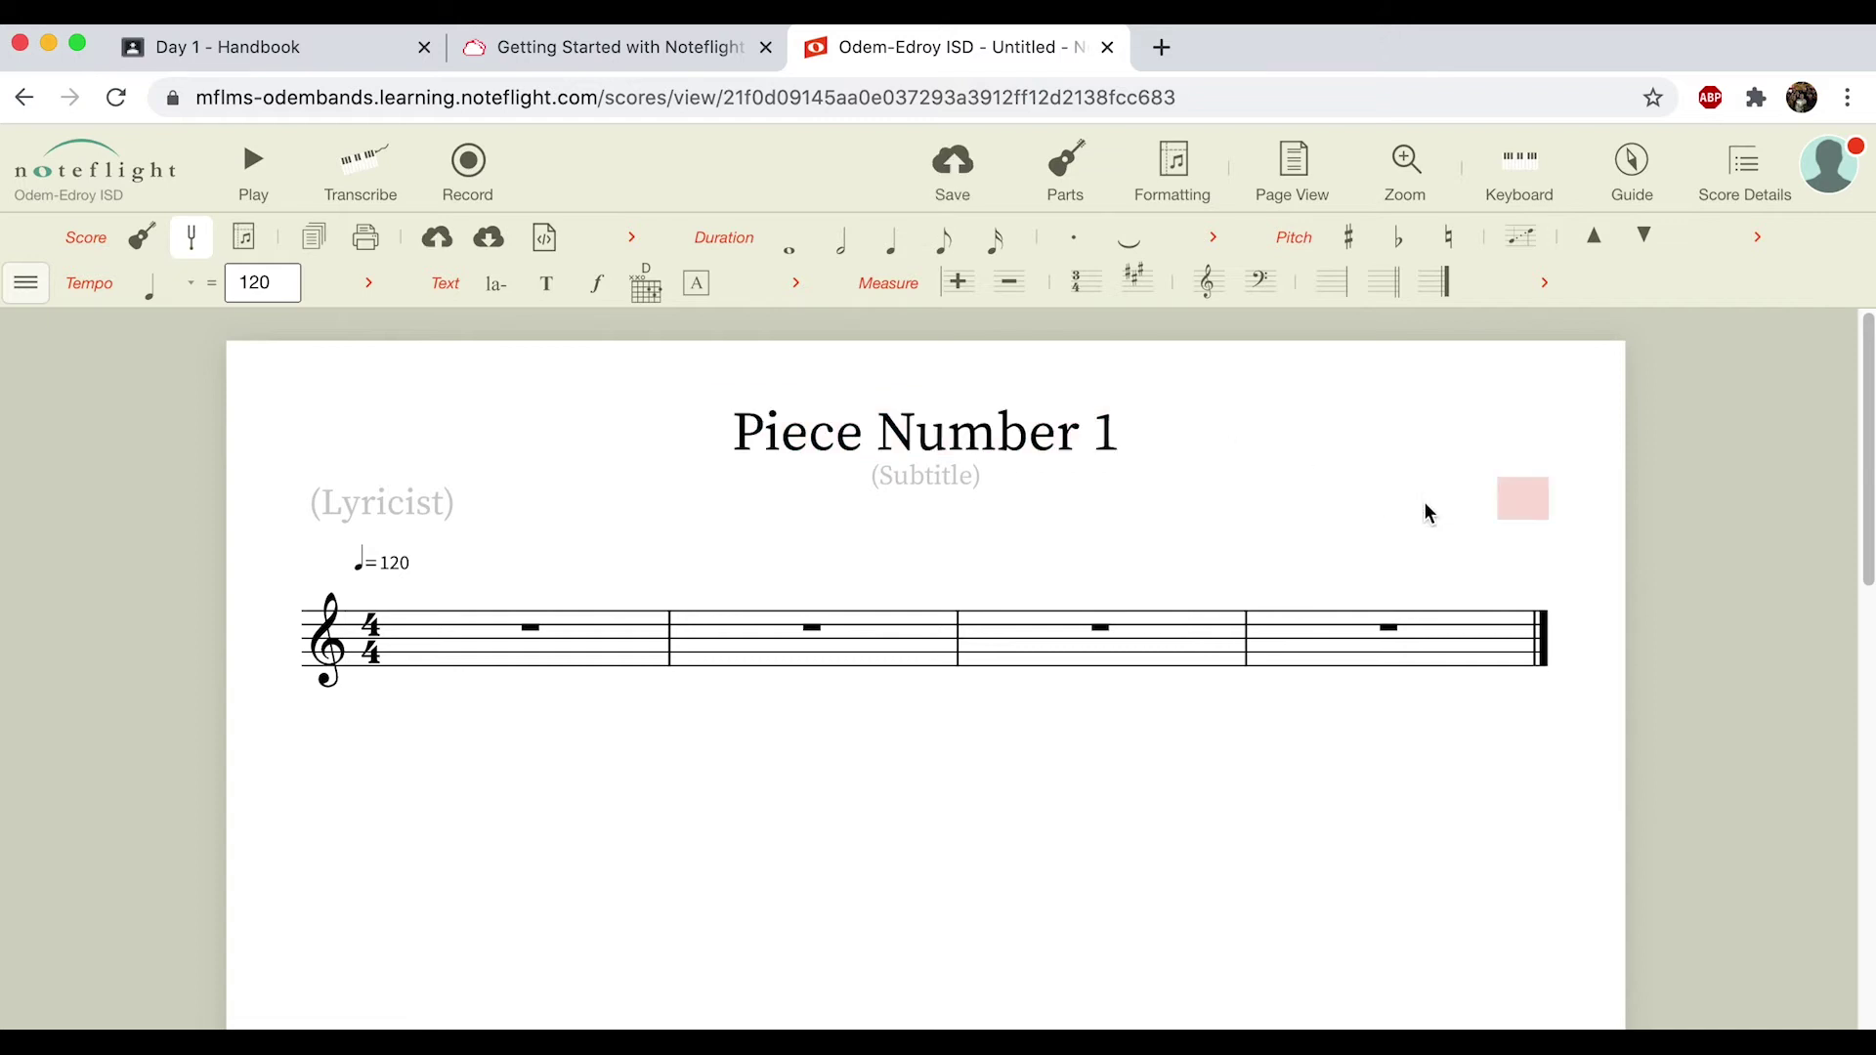
pyautogui.write('Rash')
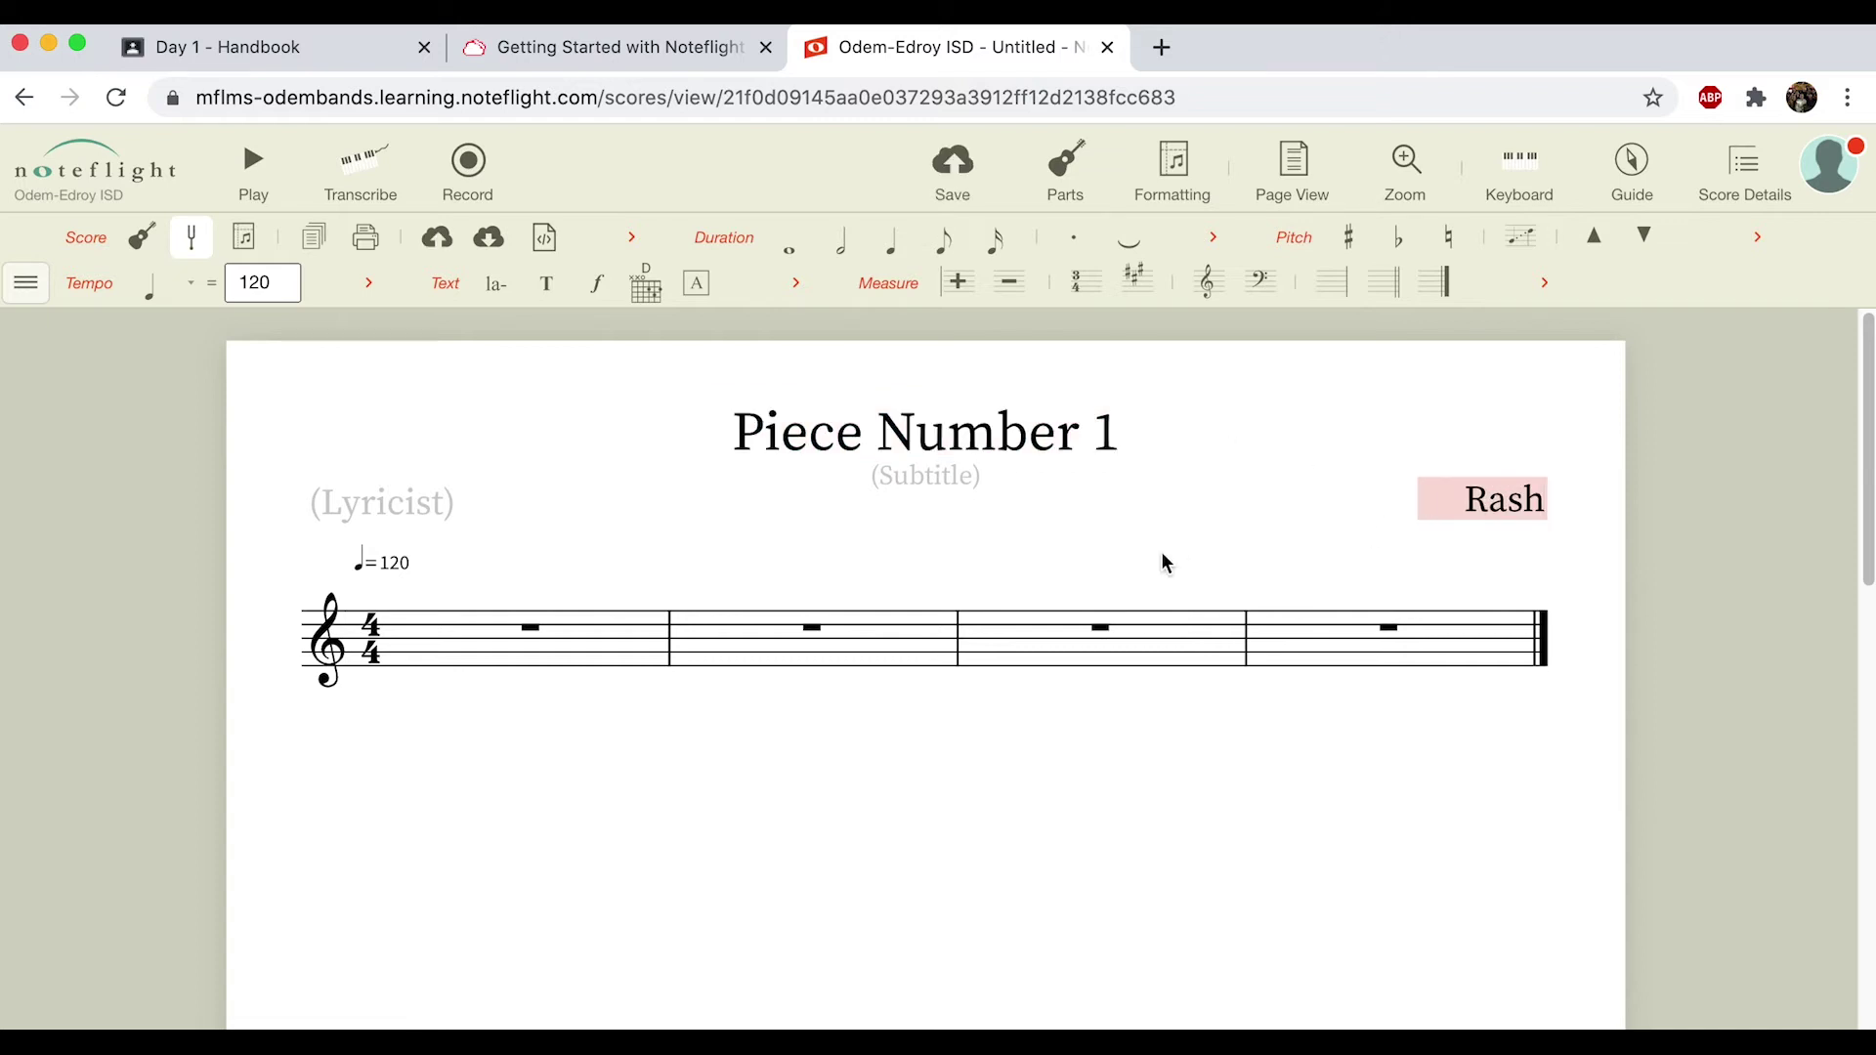
# Enter a B quarter note on the middle line at the start of measure 1.
pyautogui.click(574, 590)
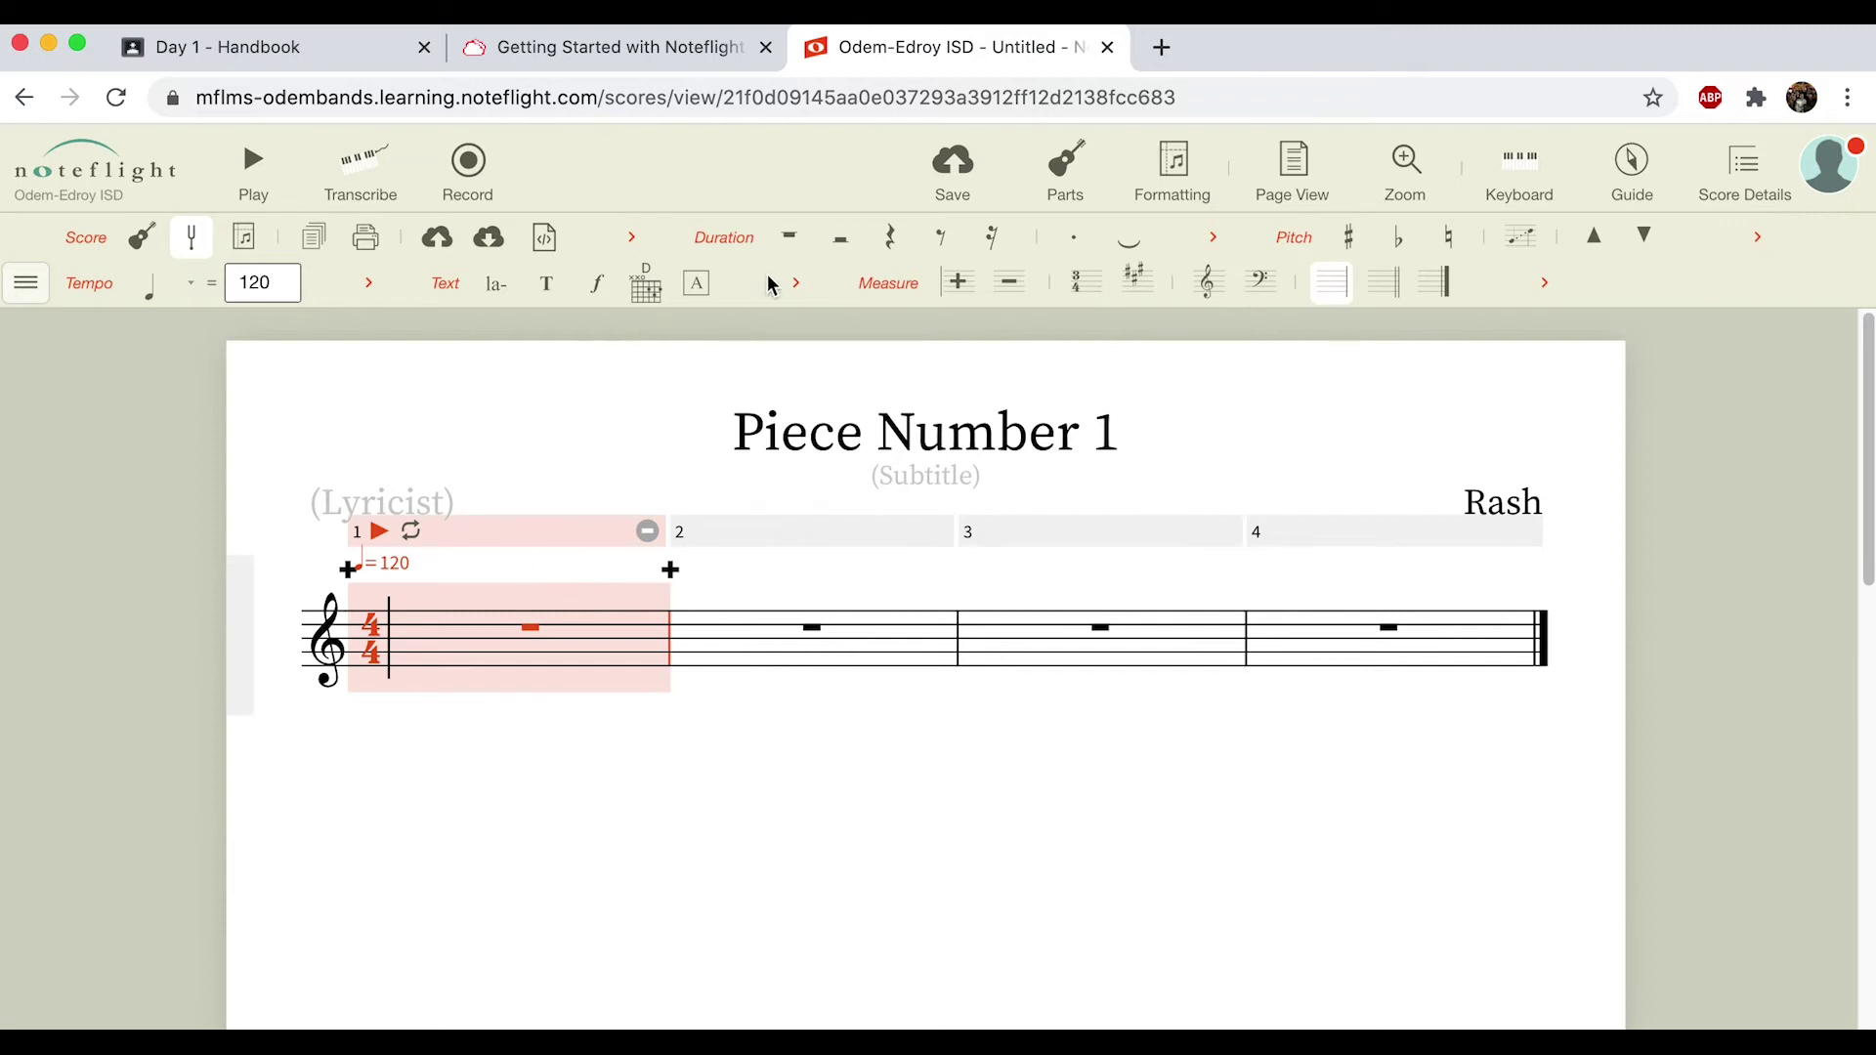
pyautogui.click(426, 793)
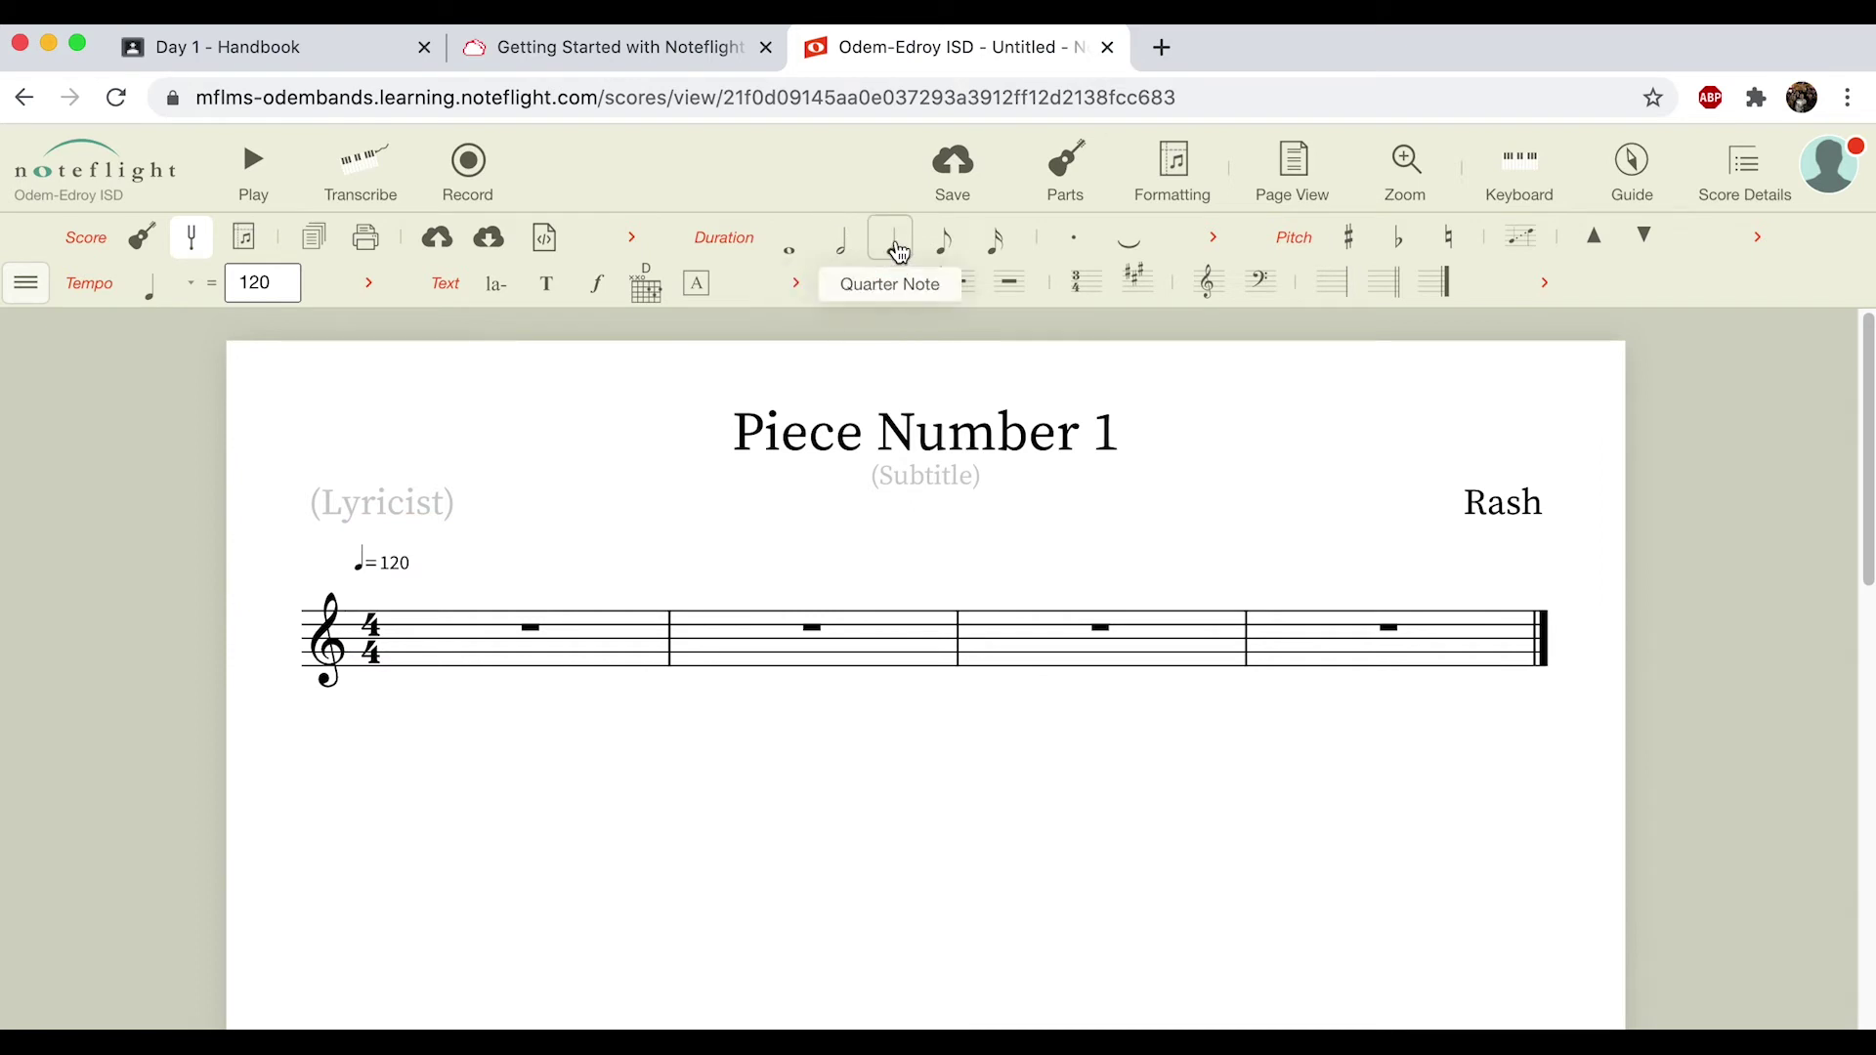
pyautogui.click(895, 244)
pyautogui.click(445, 645)
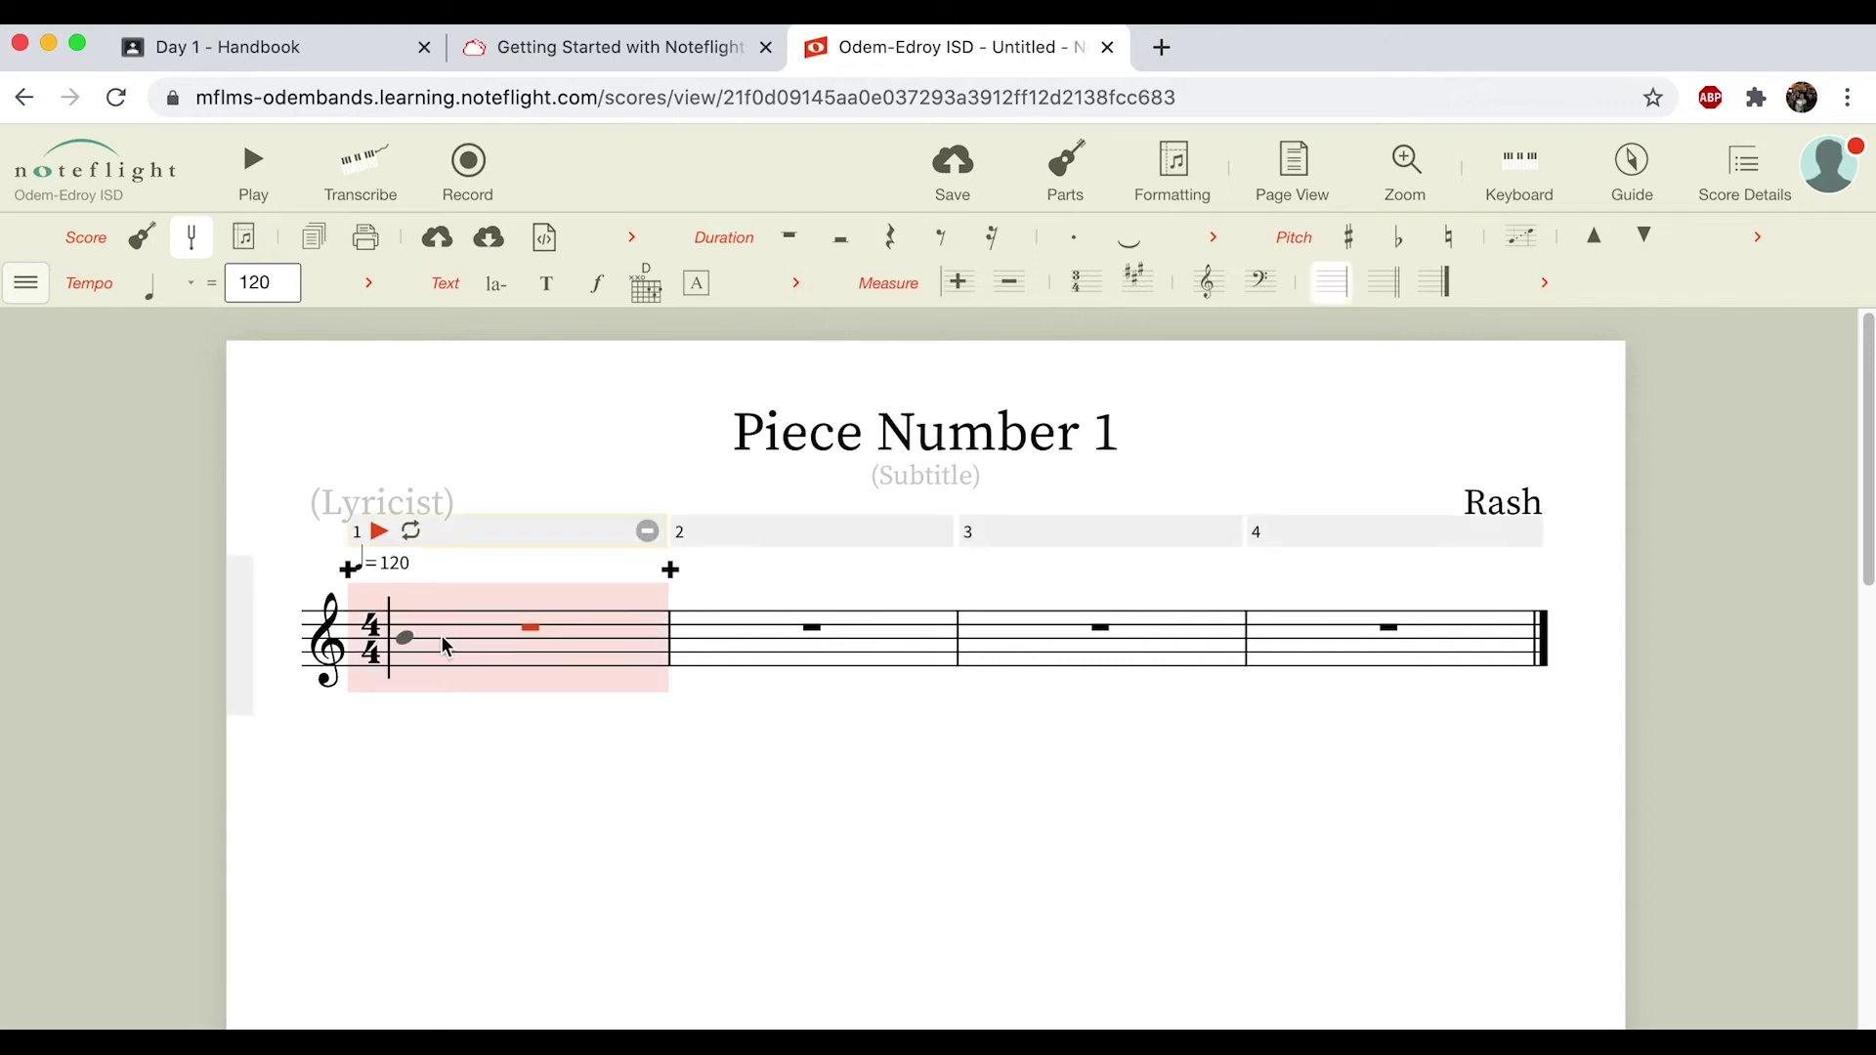
pyautogui.click(444, 643)
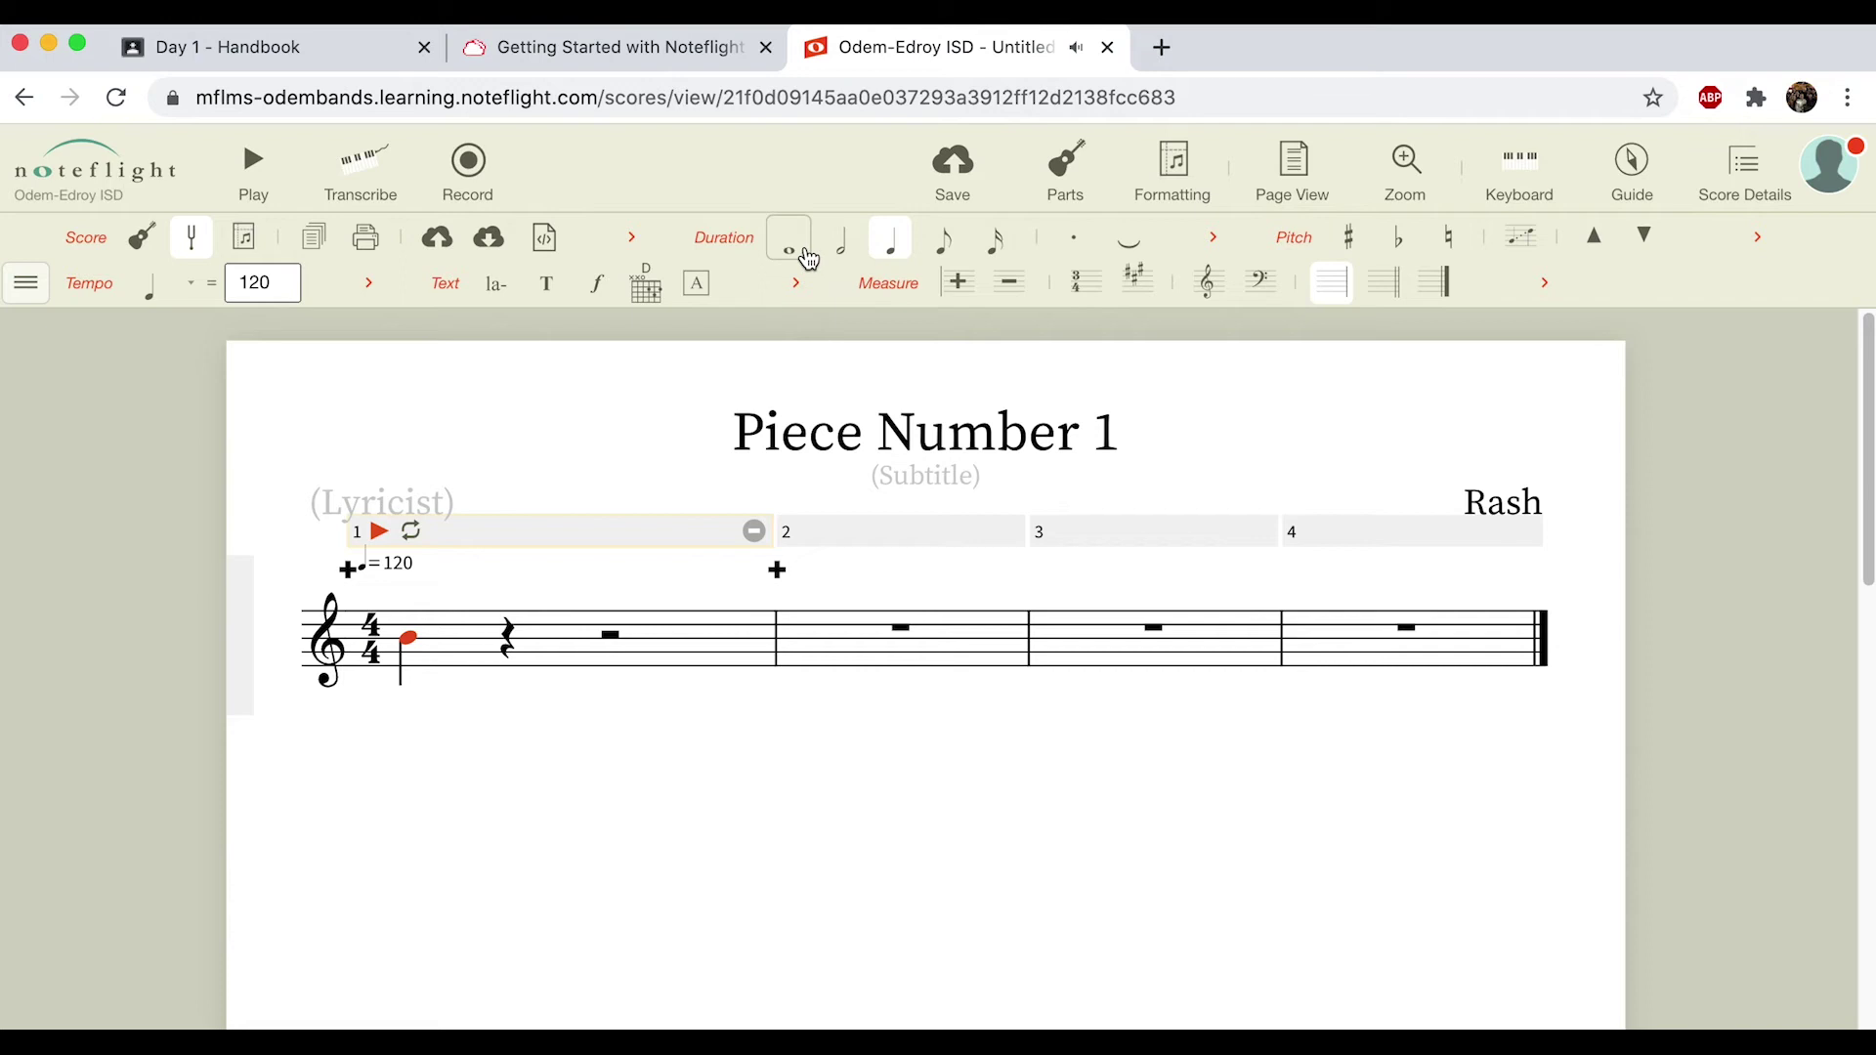
# Change the opening B in measure 1 to a half note.
pyautogui.click(839, 244)
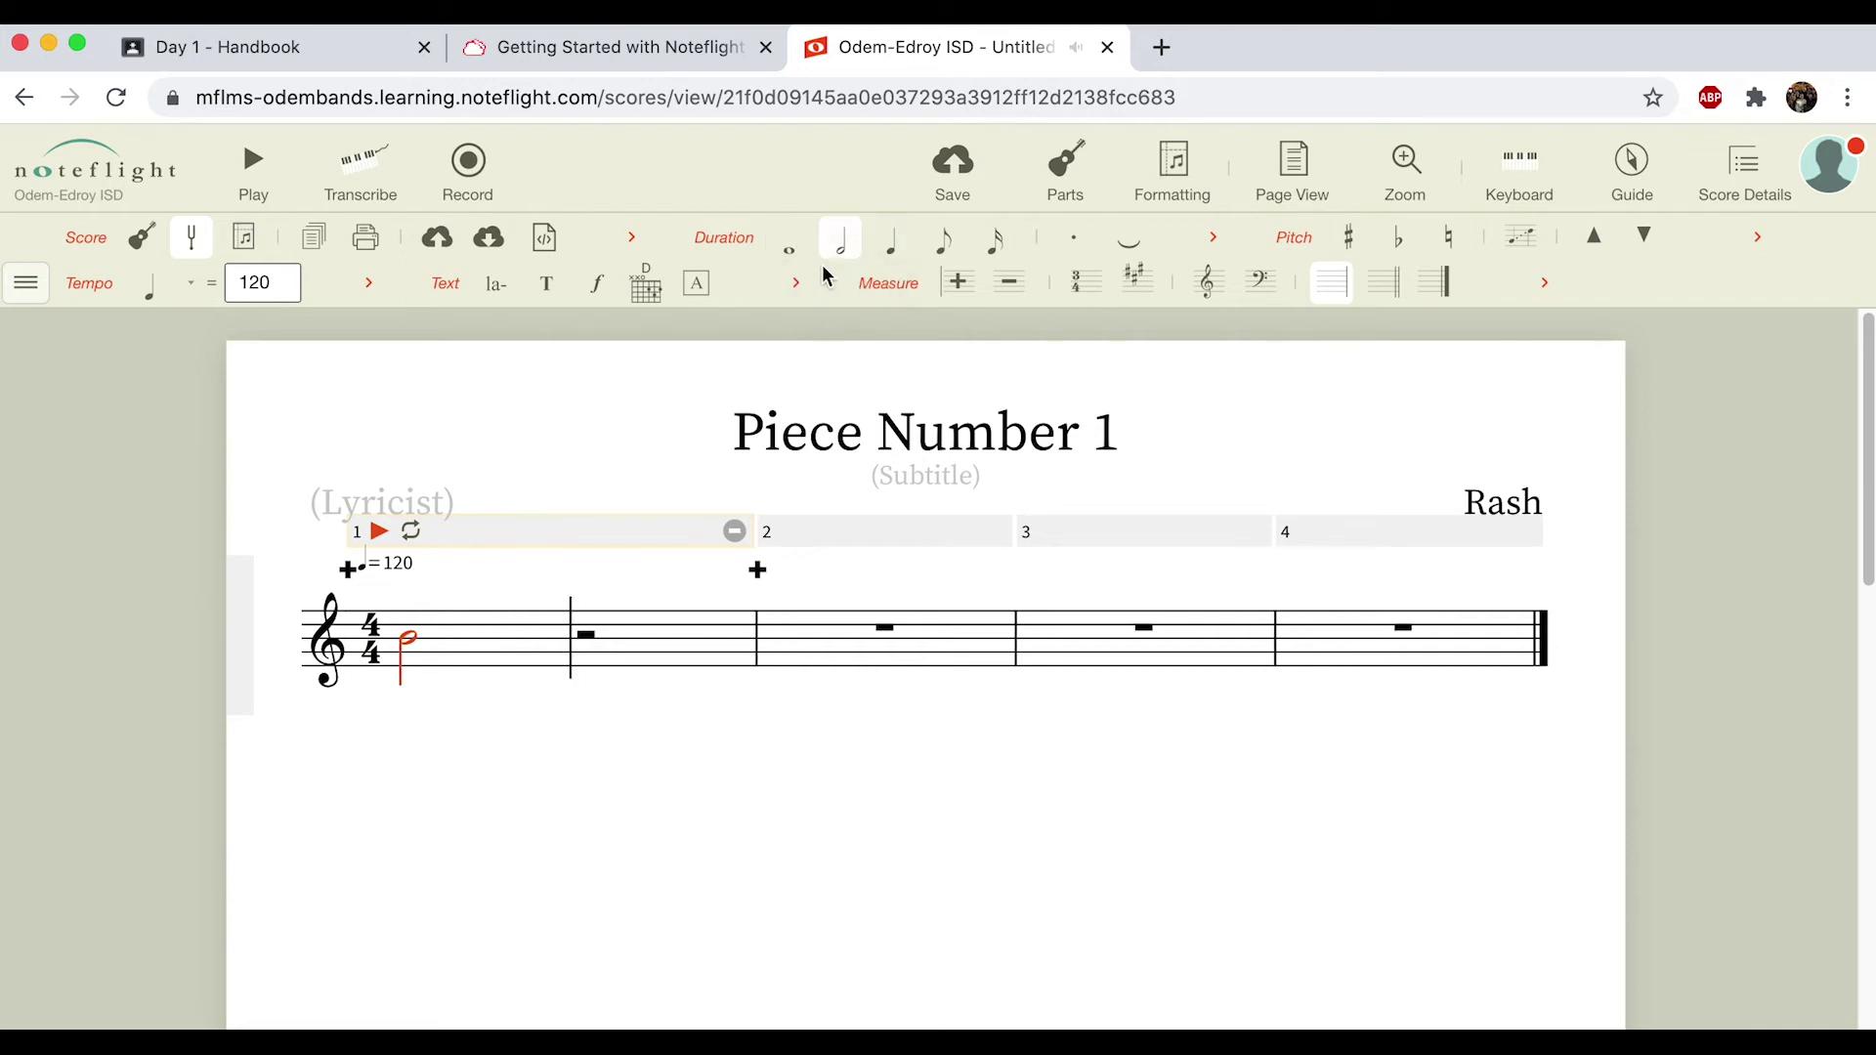
pyautogui.click(890, 242)
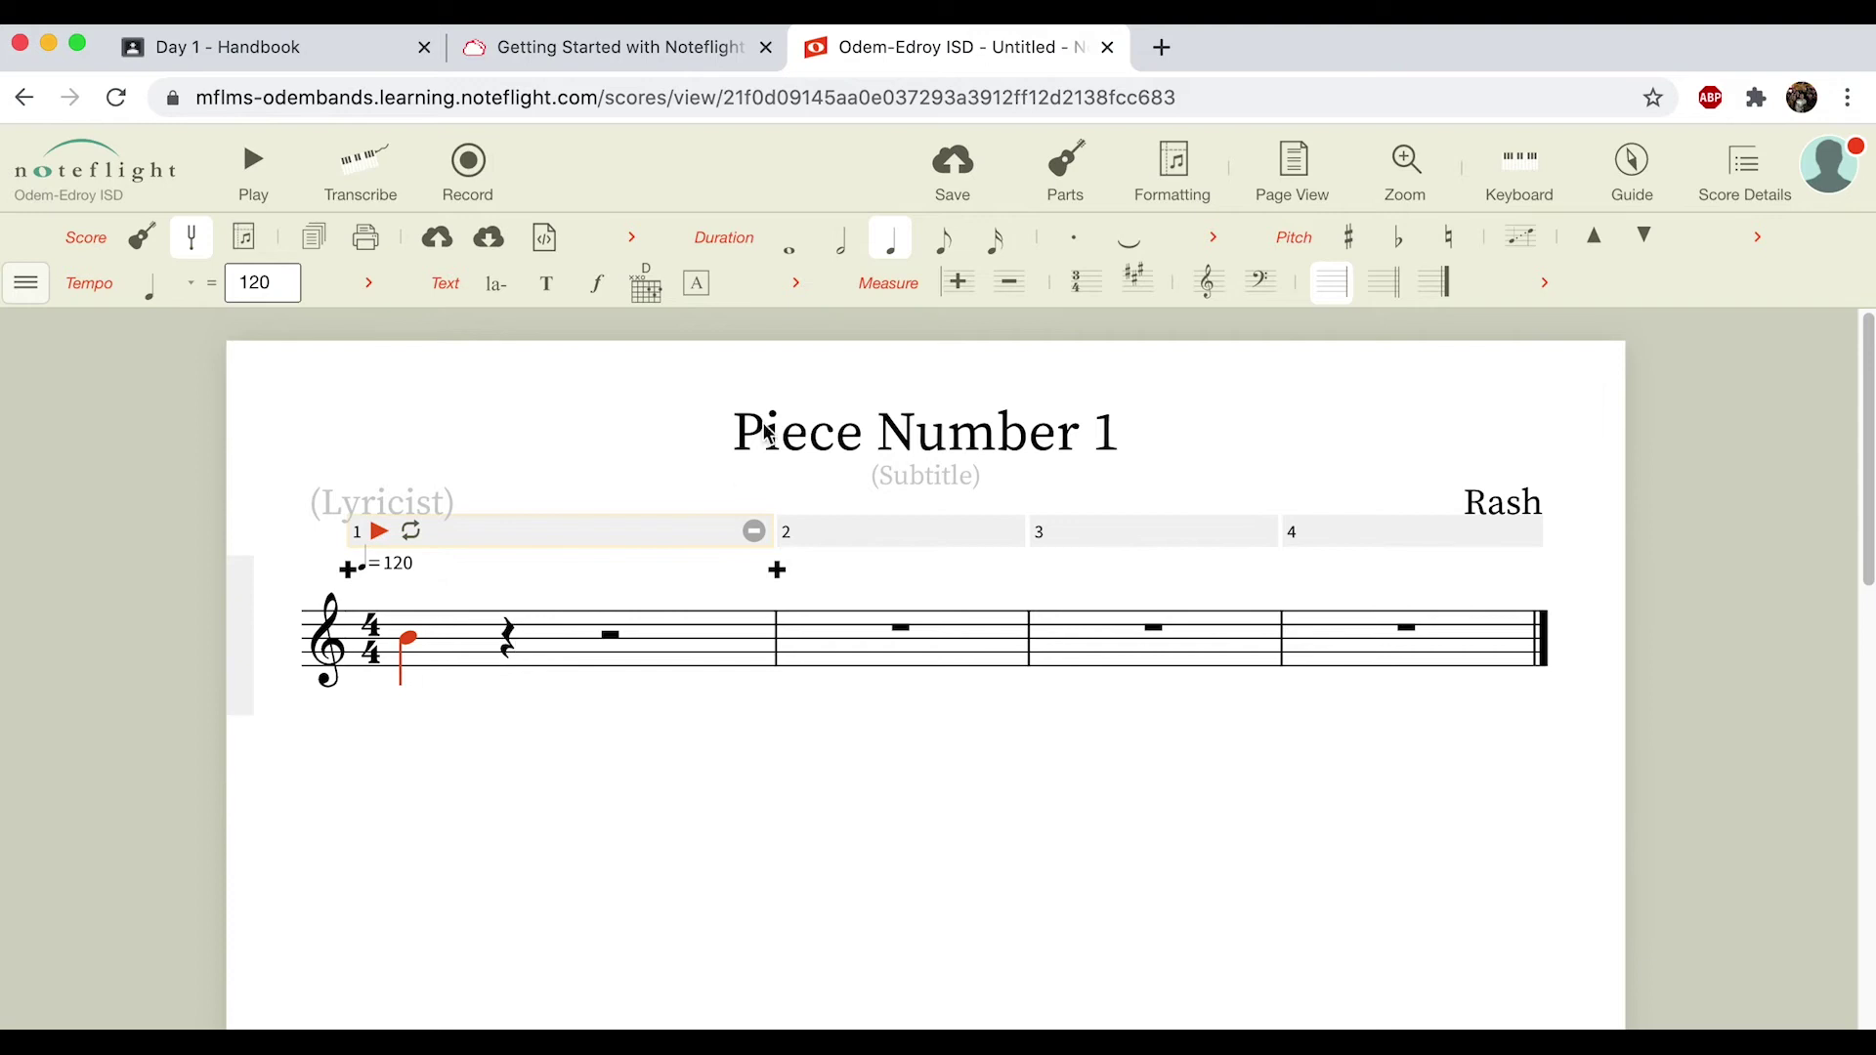
pyautogui.click(840, 244)
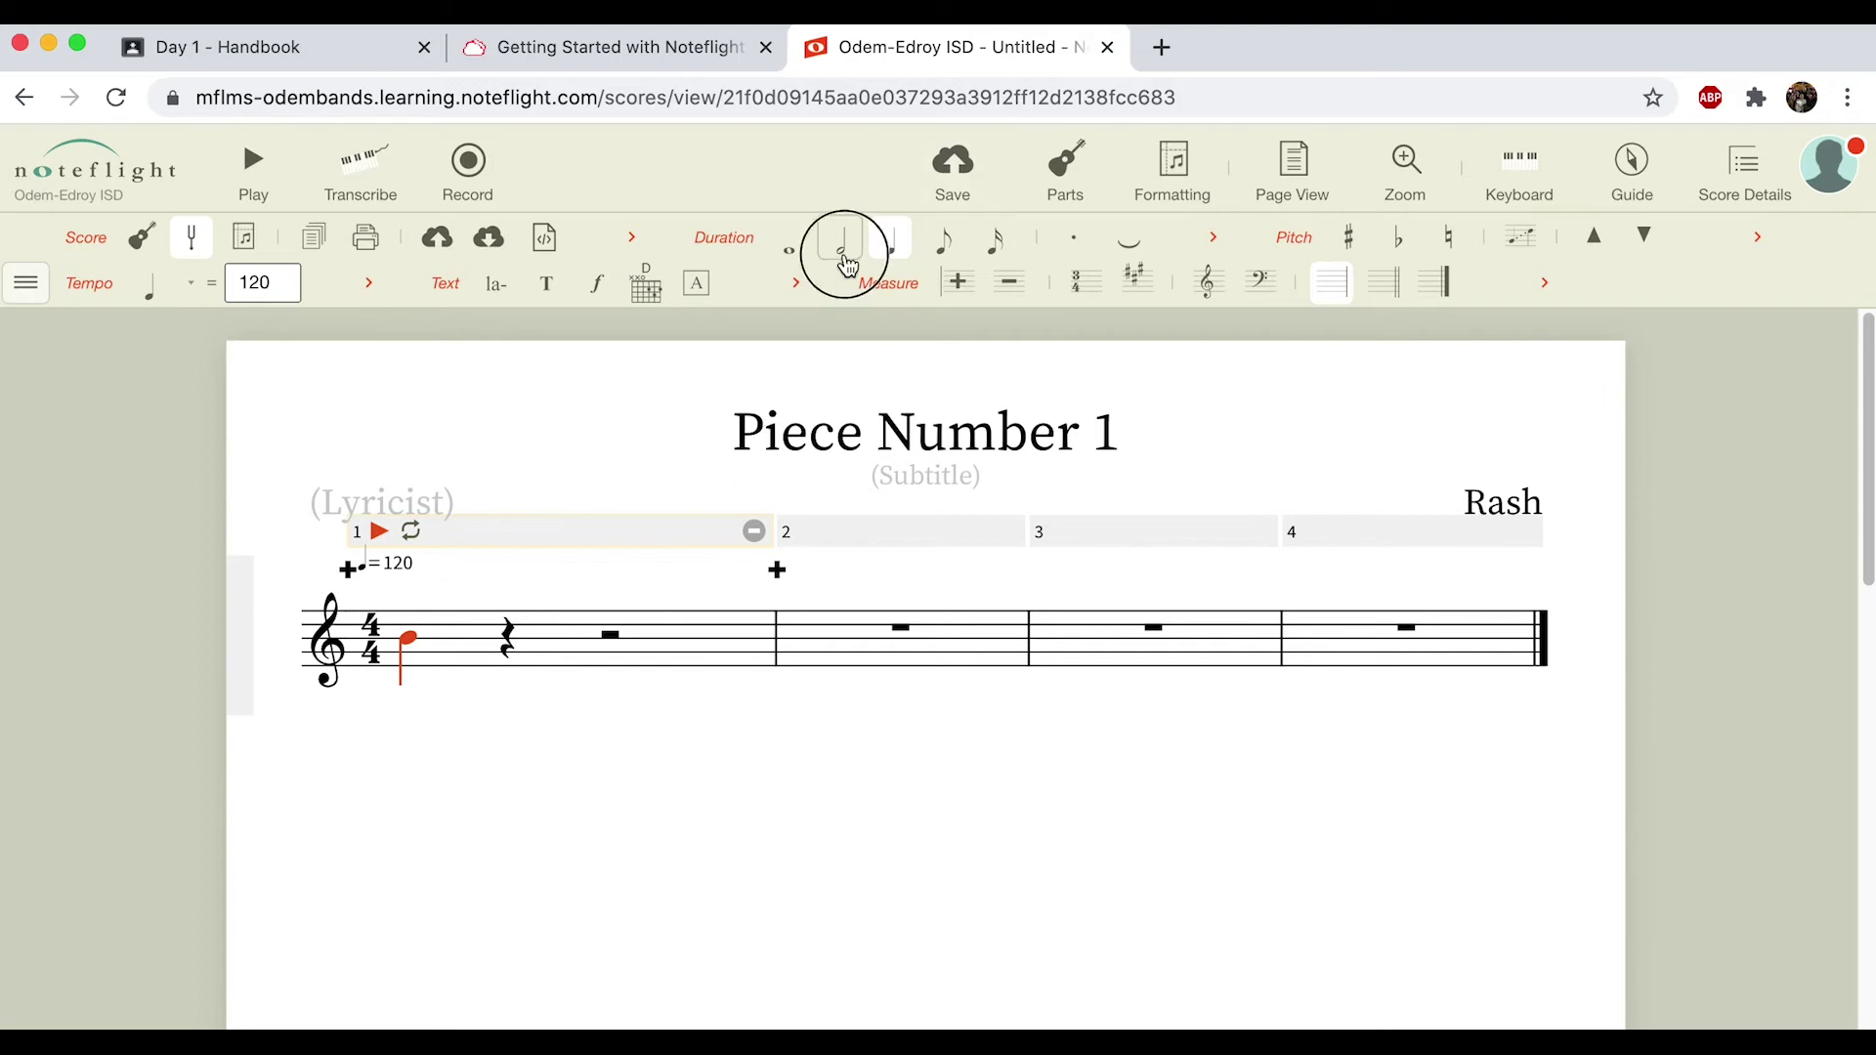
# Fill the second half of measure 1 with quarter notes on high E and A.
pyautogui.click(586, 635)
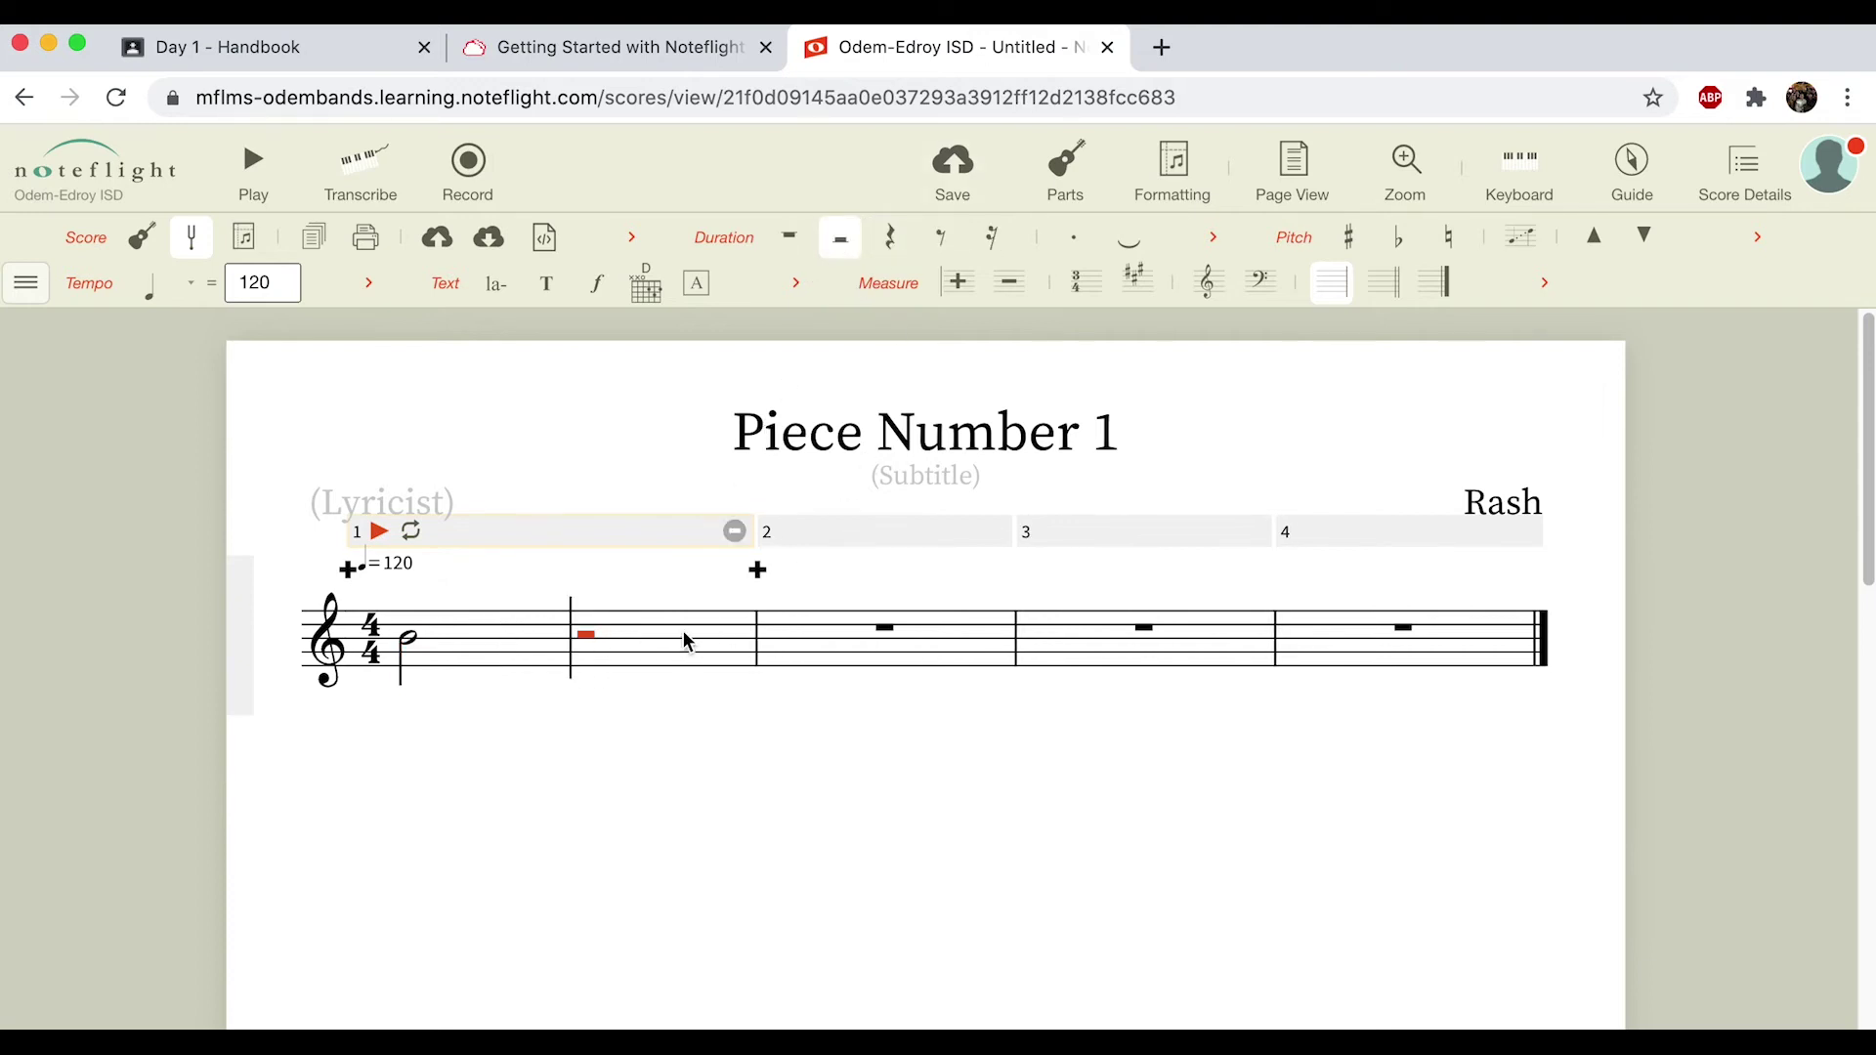
pyautogui.click(645, 637)
pyautogui.click(586, 632)
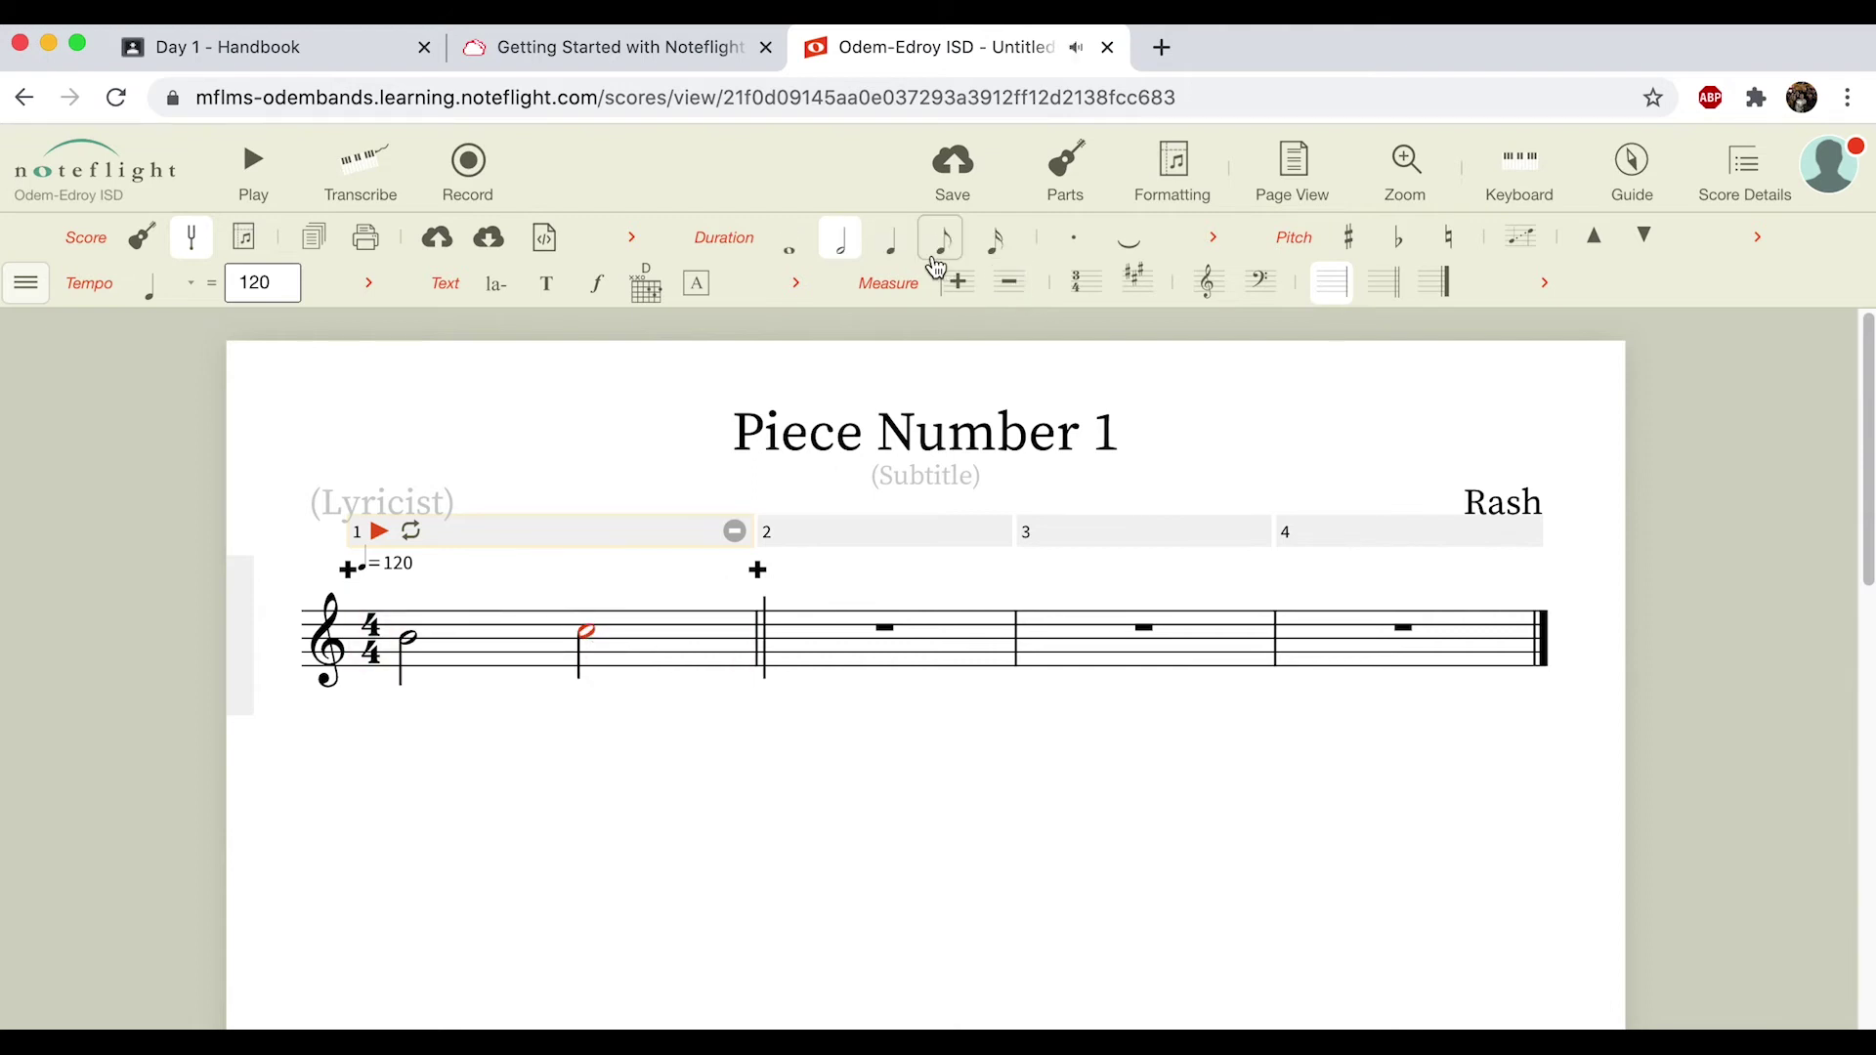
pyautogui.click(893, 250)
pyautogui.press('Up')
pyautogui.press('Up')
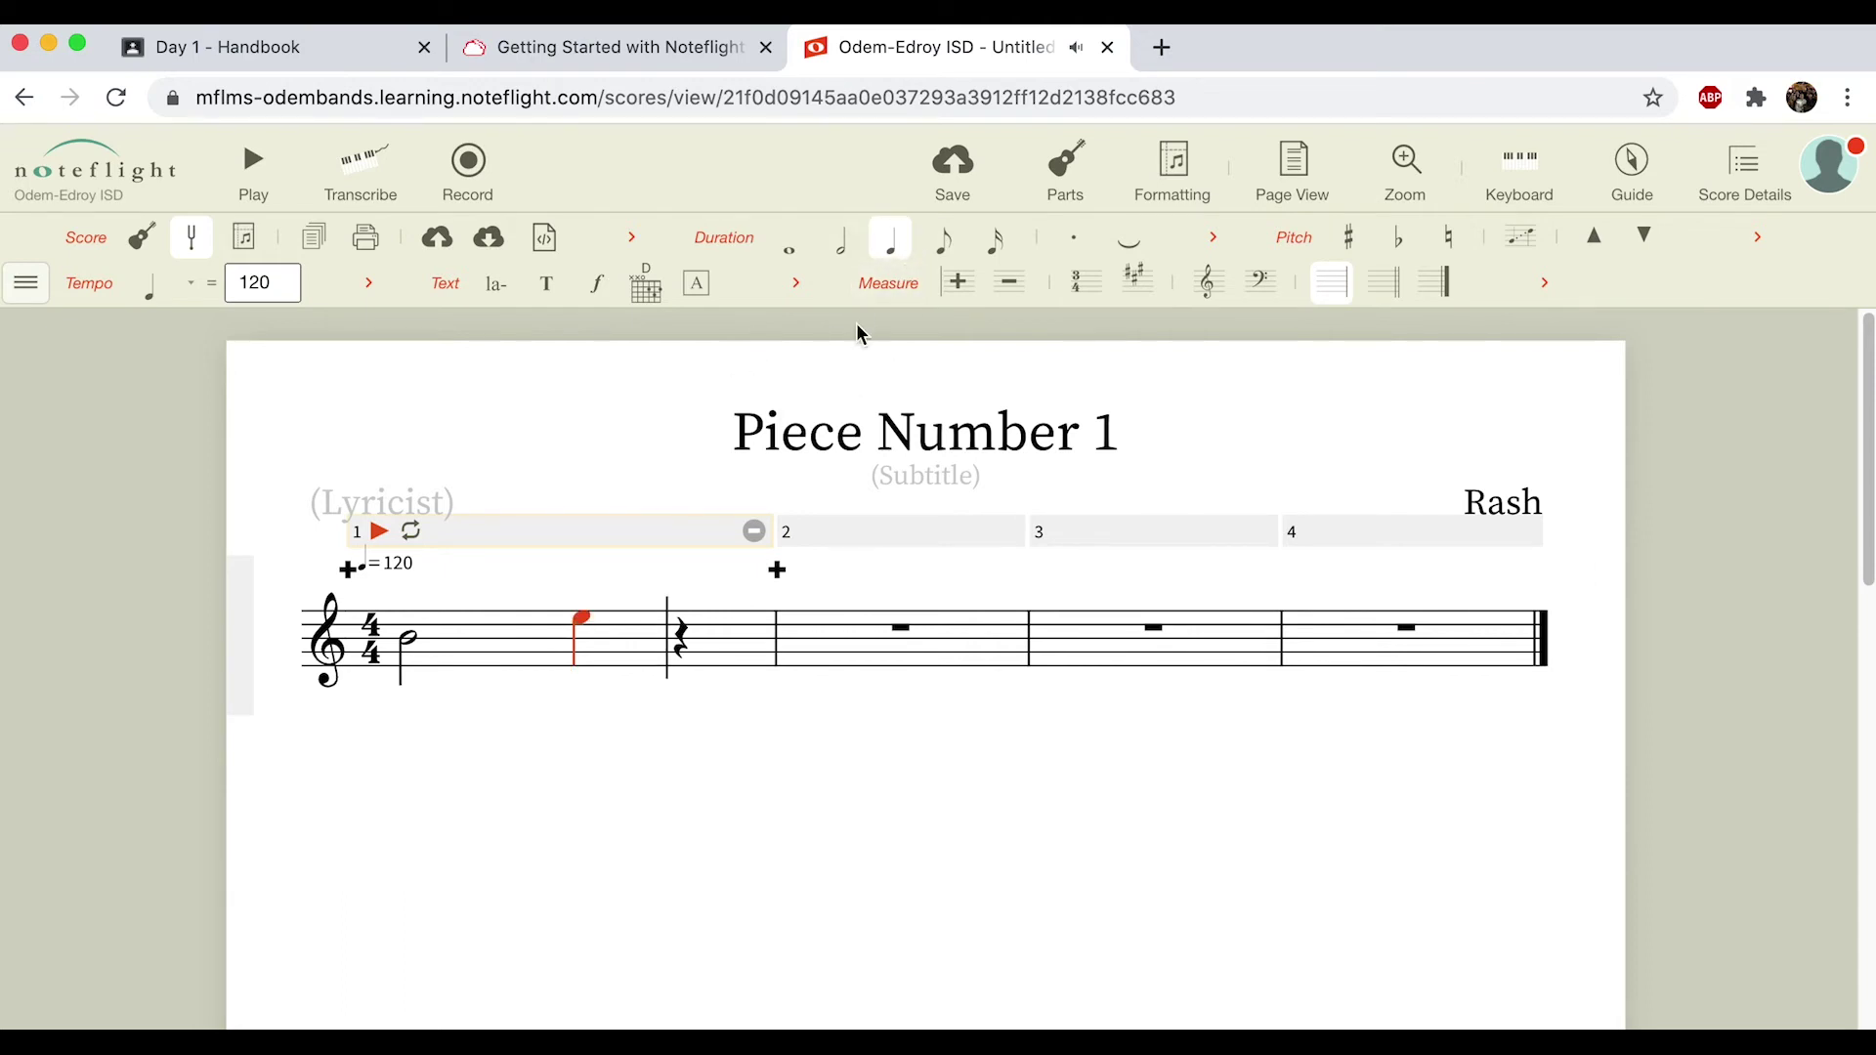
pyautogui.click(686, 648)
# Fill measure 2 with the quarter notes B, C, high E and D.
pyautogui.click(838, 642)
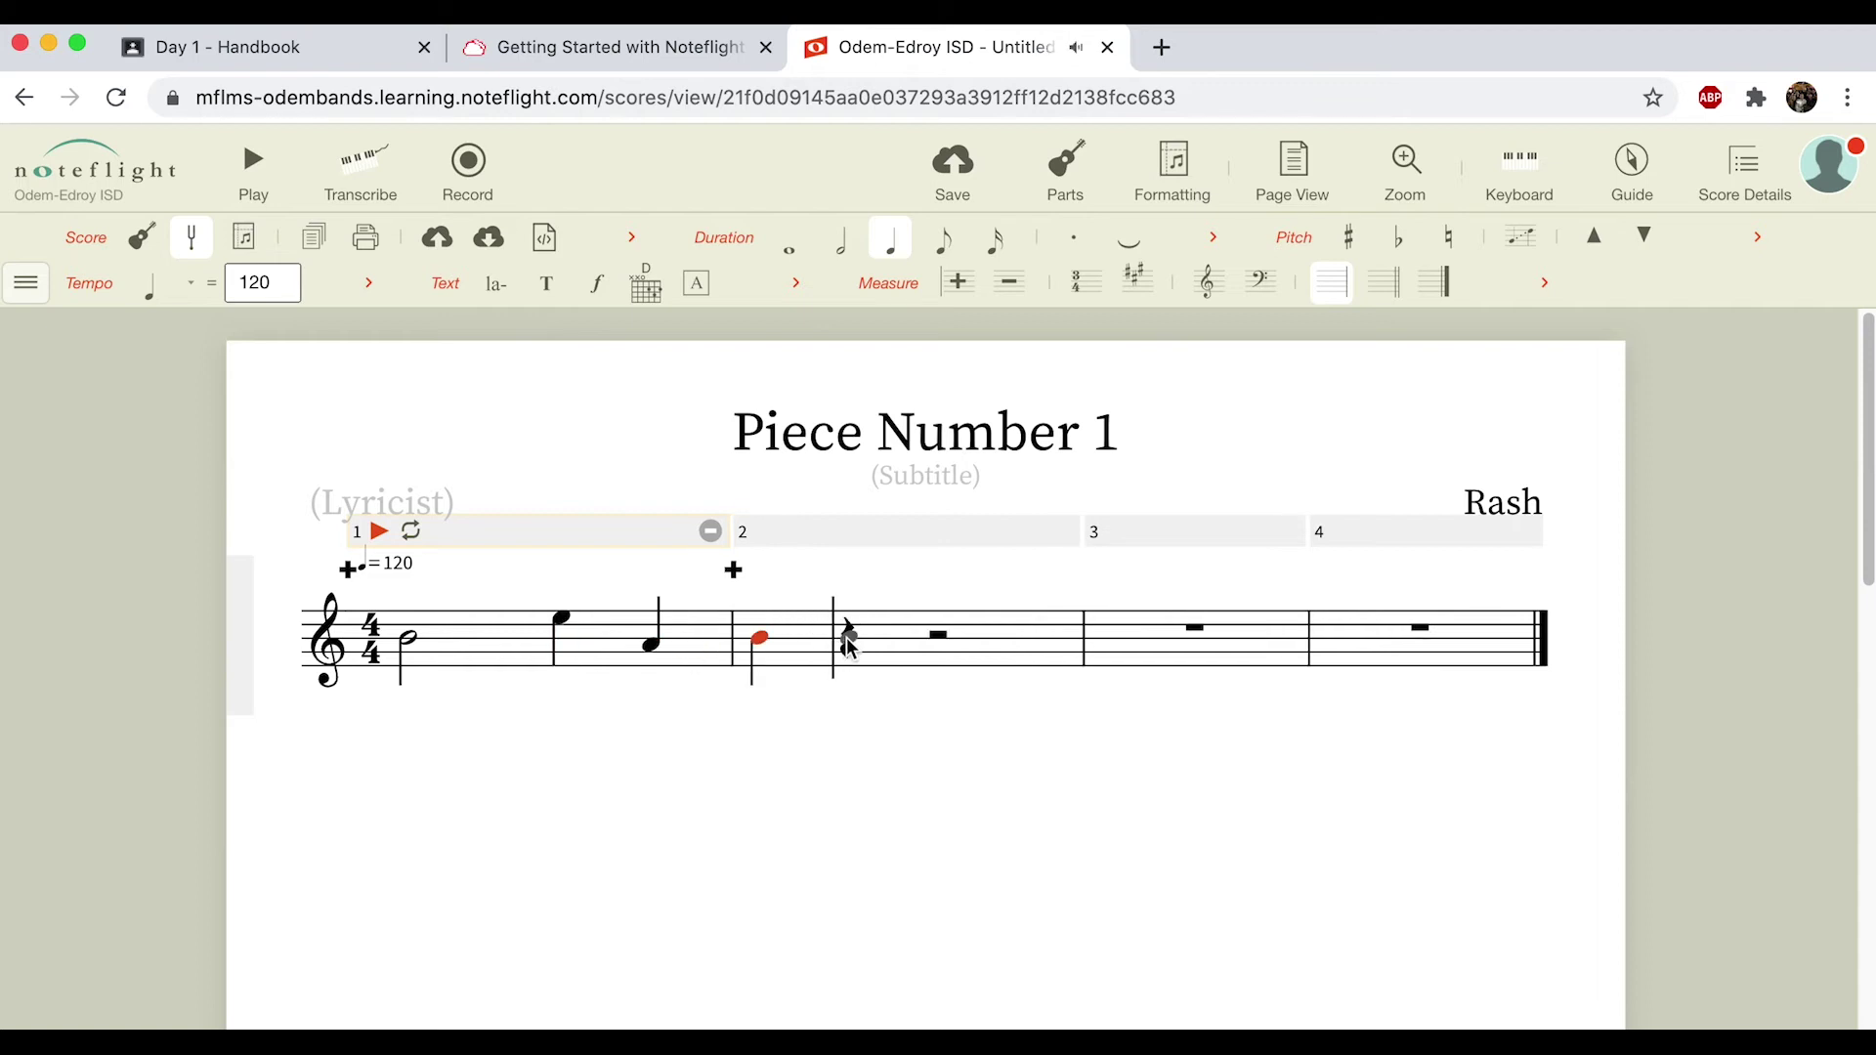
pyautogui.click(860, 632)
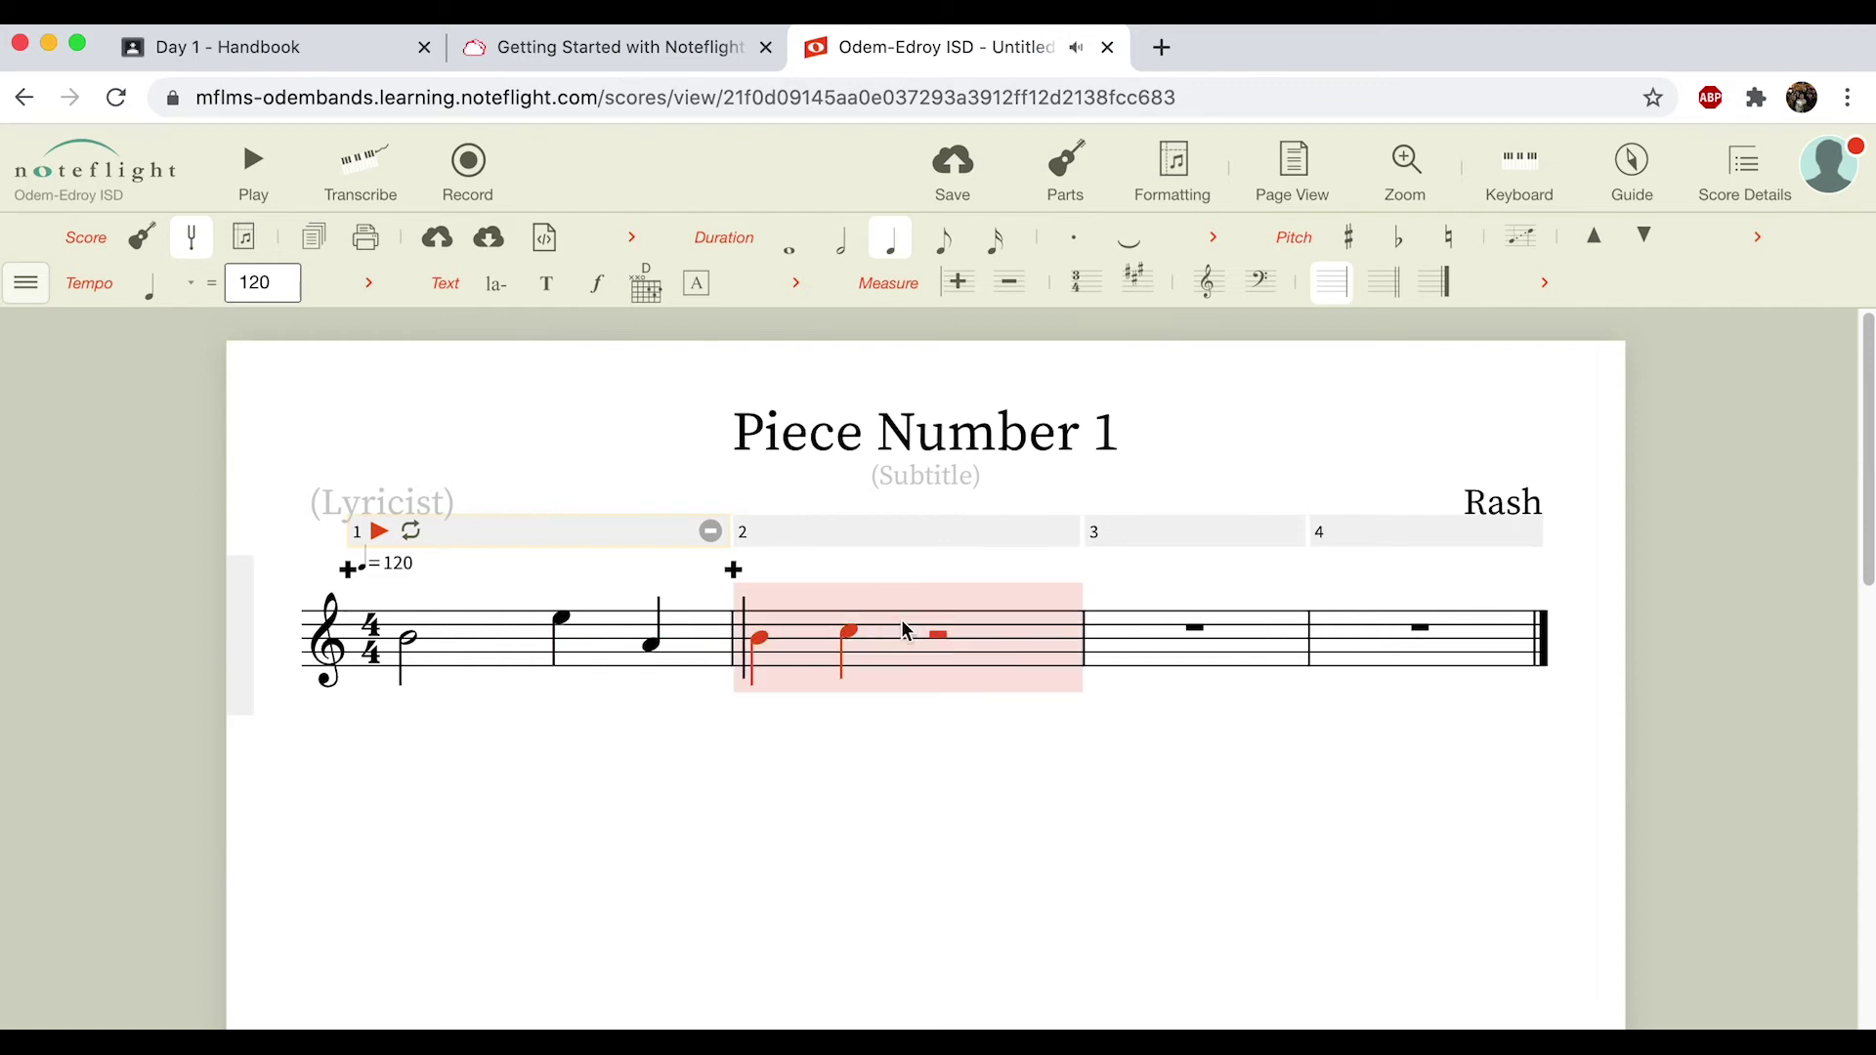
pyautogui.press('6')
pyautogui.click(930, 619)
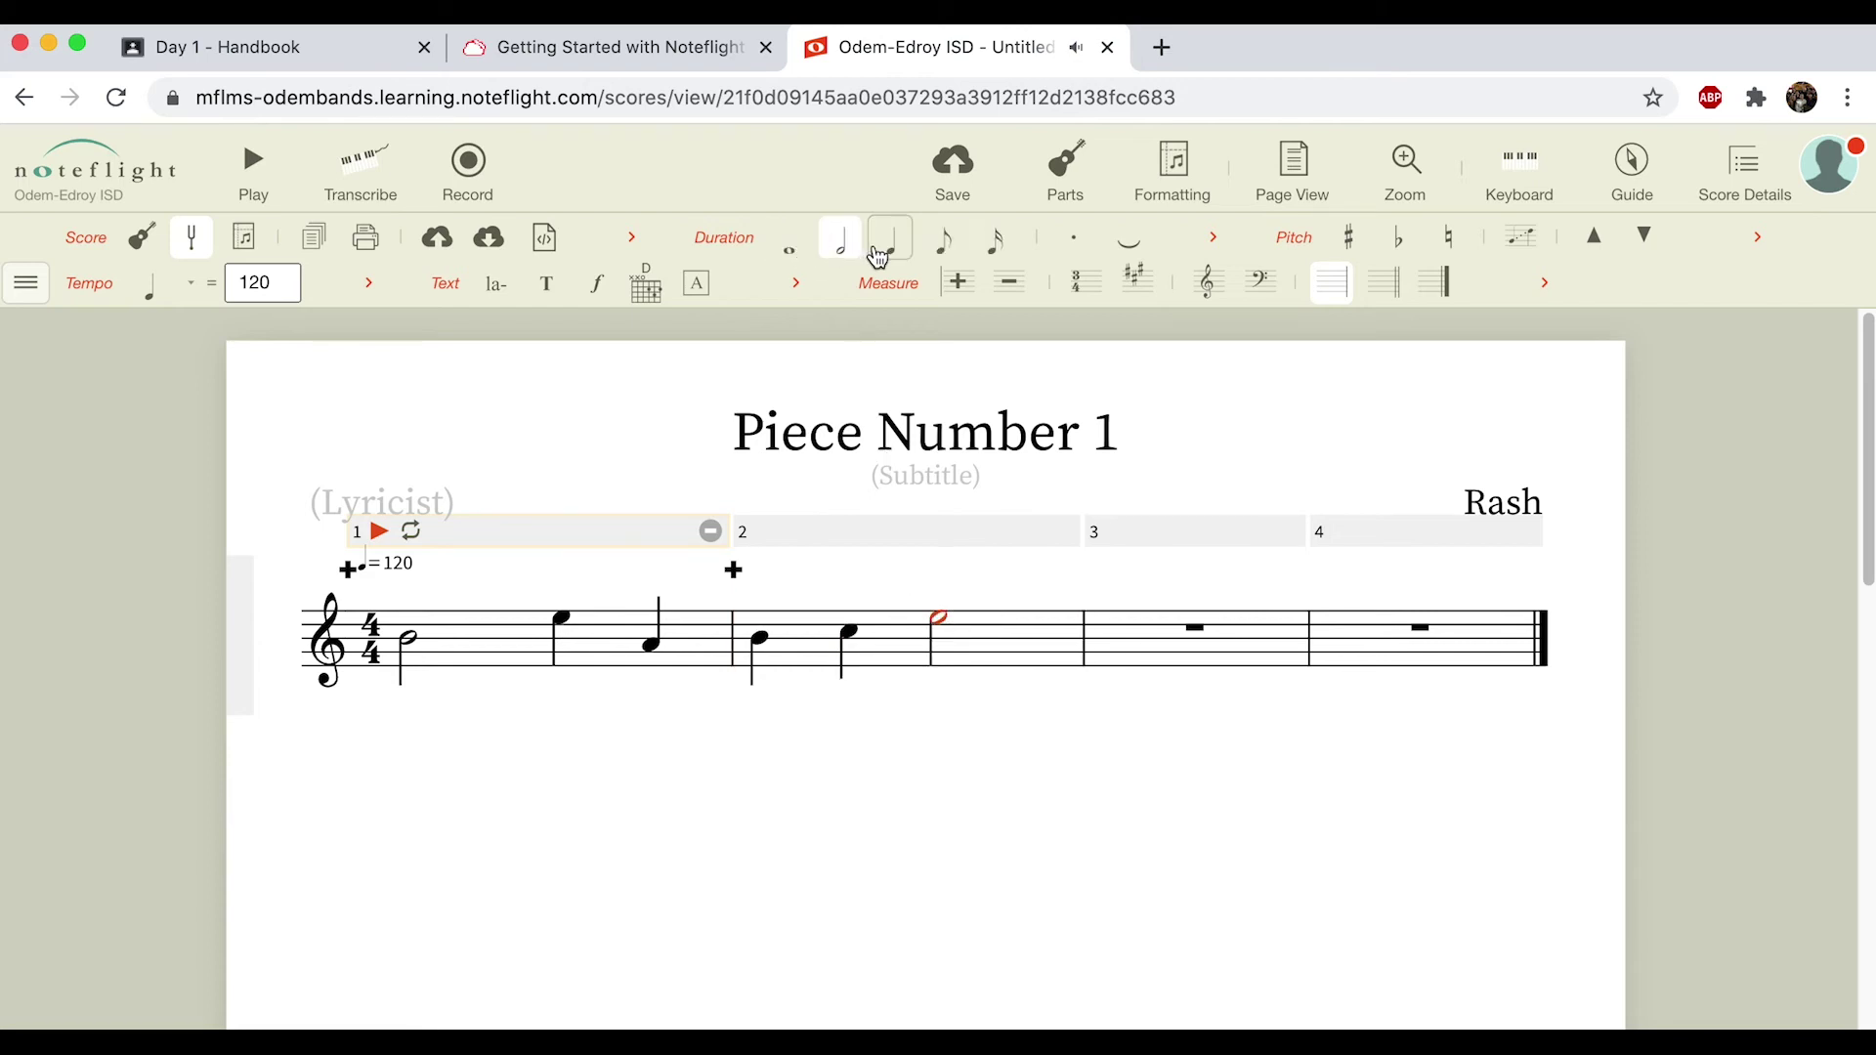
pyautogui.click(890, 240)
pyautogui.click(1017, 635)
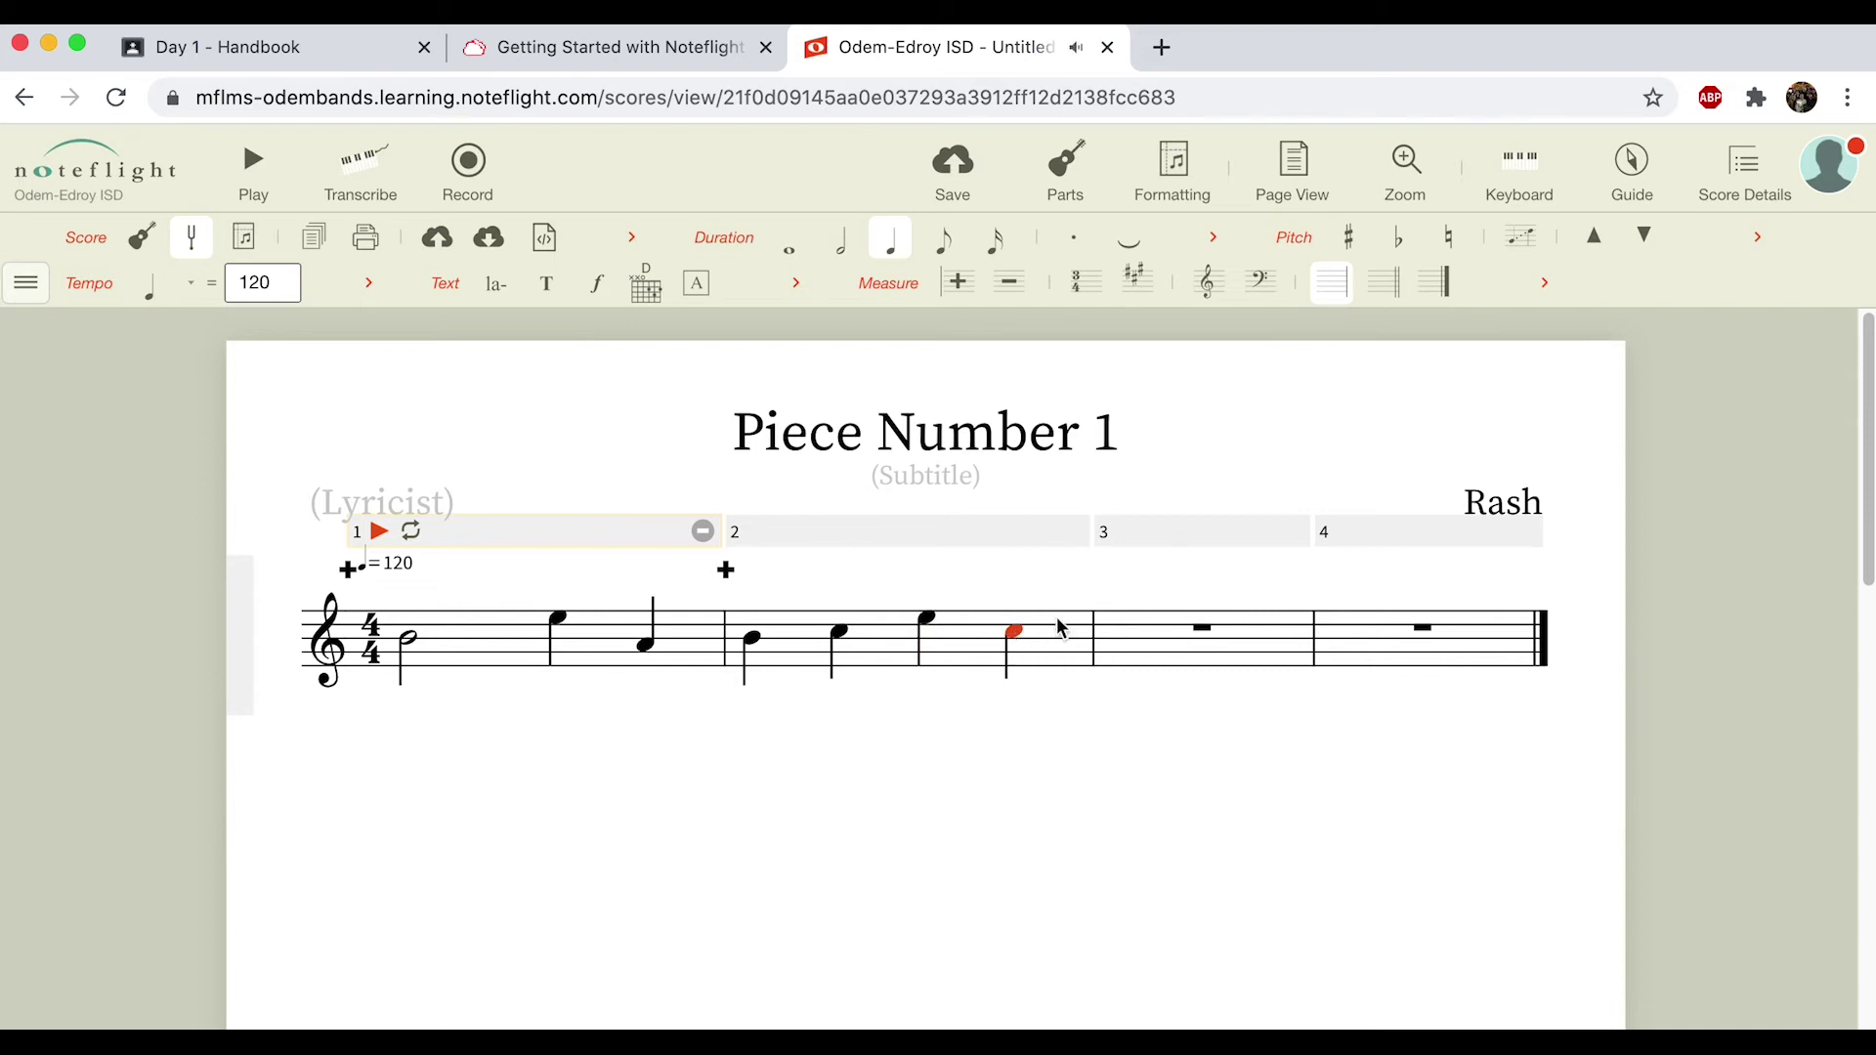
pyautogui.press('Up')
# Enter the quarter notes B, A and G on the first three beats of measure 3.
pyautogui.click(1115, 638)
pyautogui.click(1128, 646)
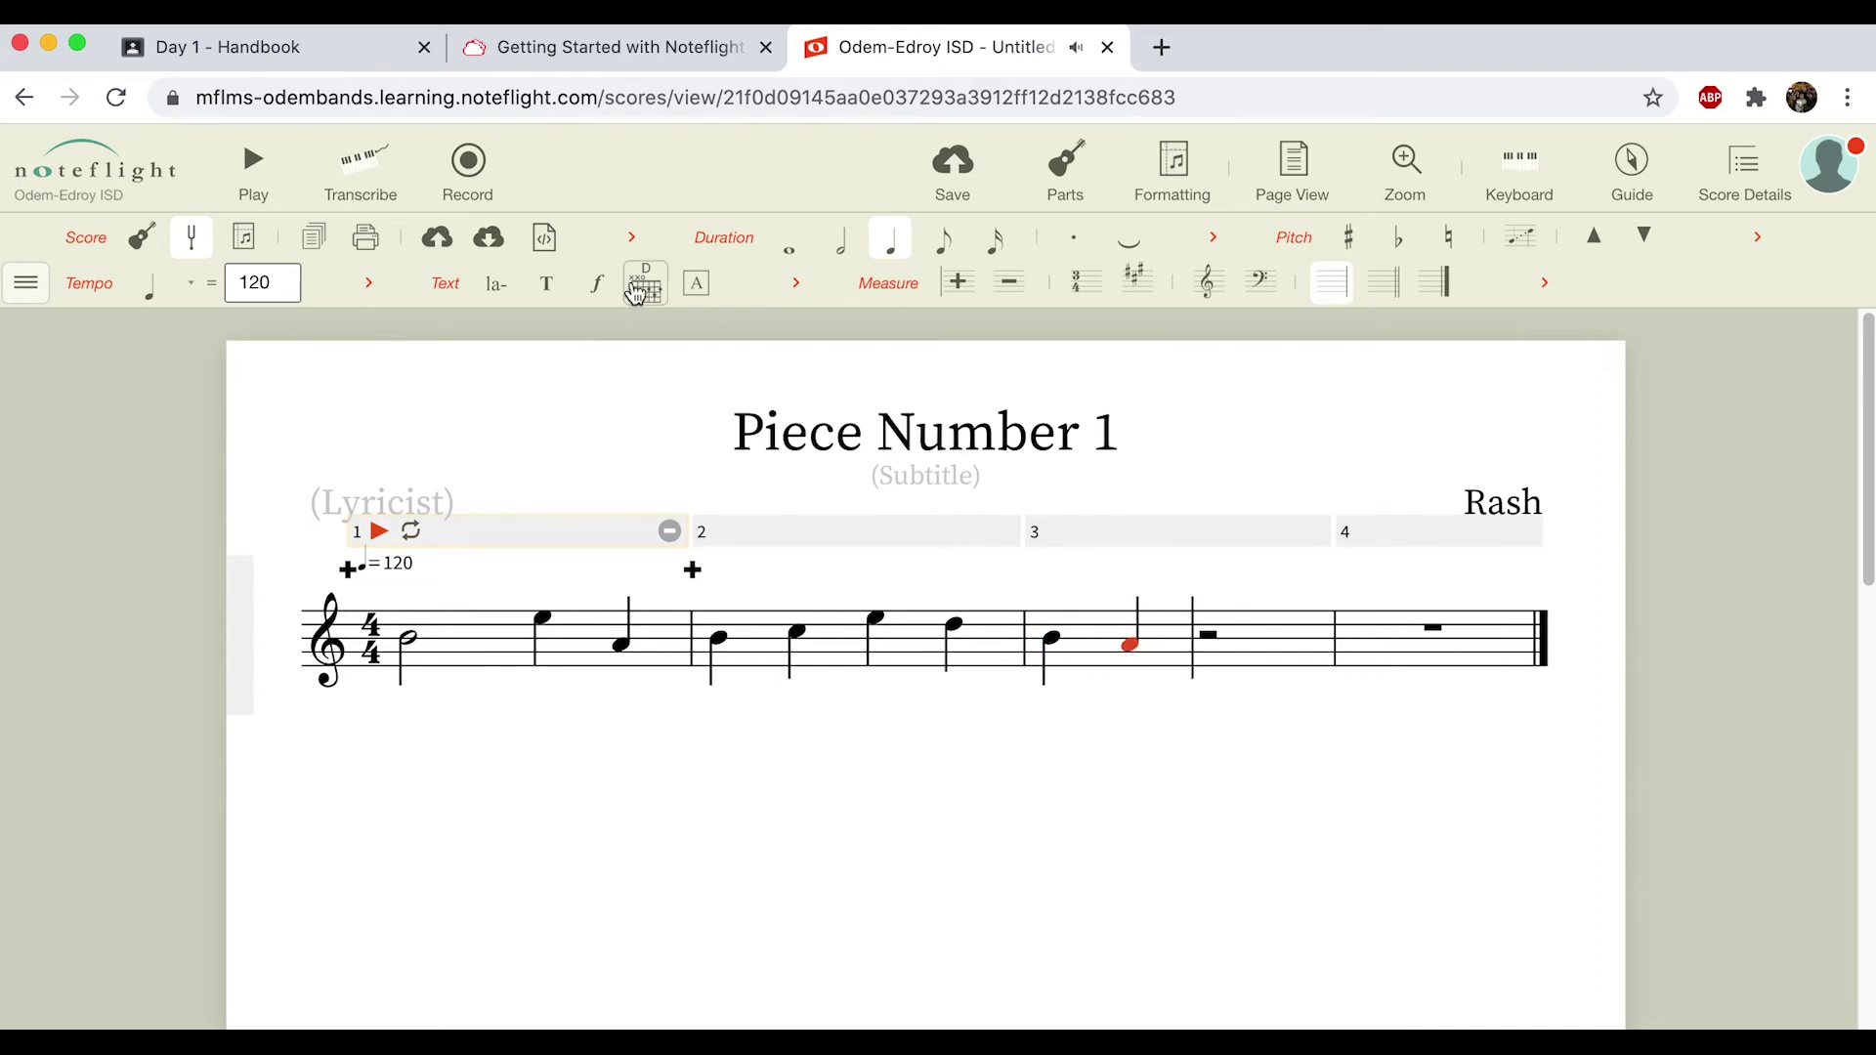
pyautogui.click(1237, 654)
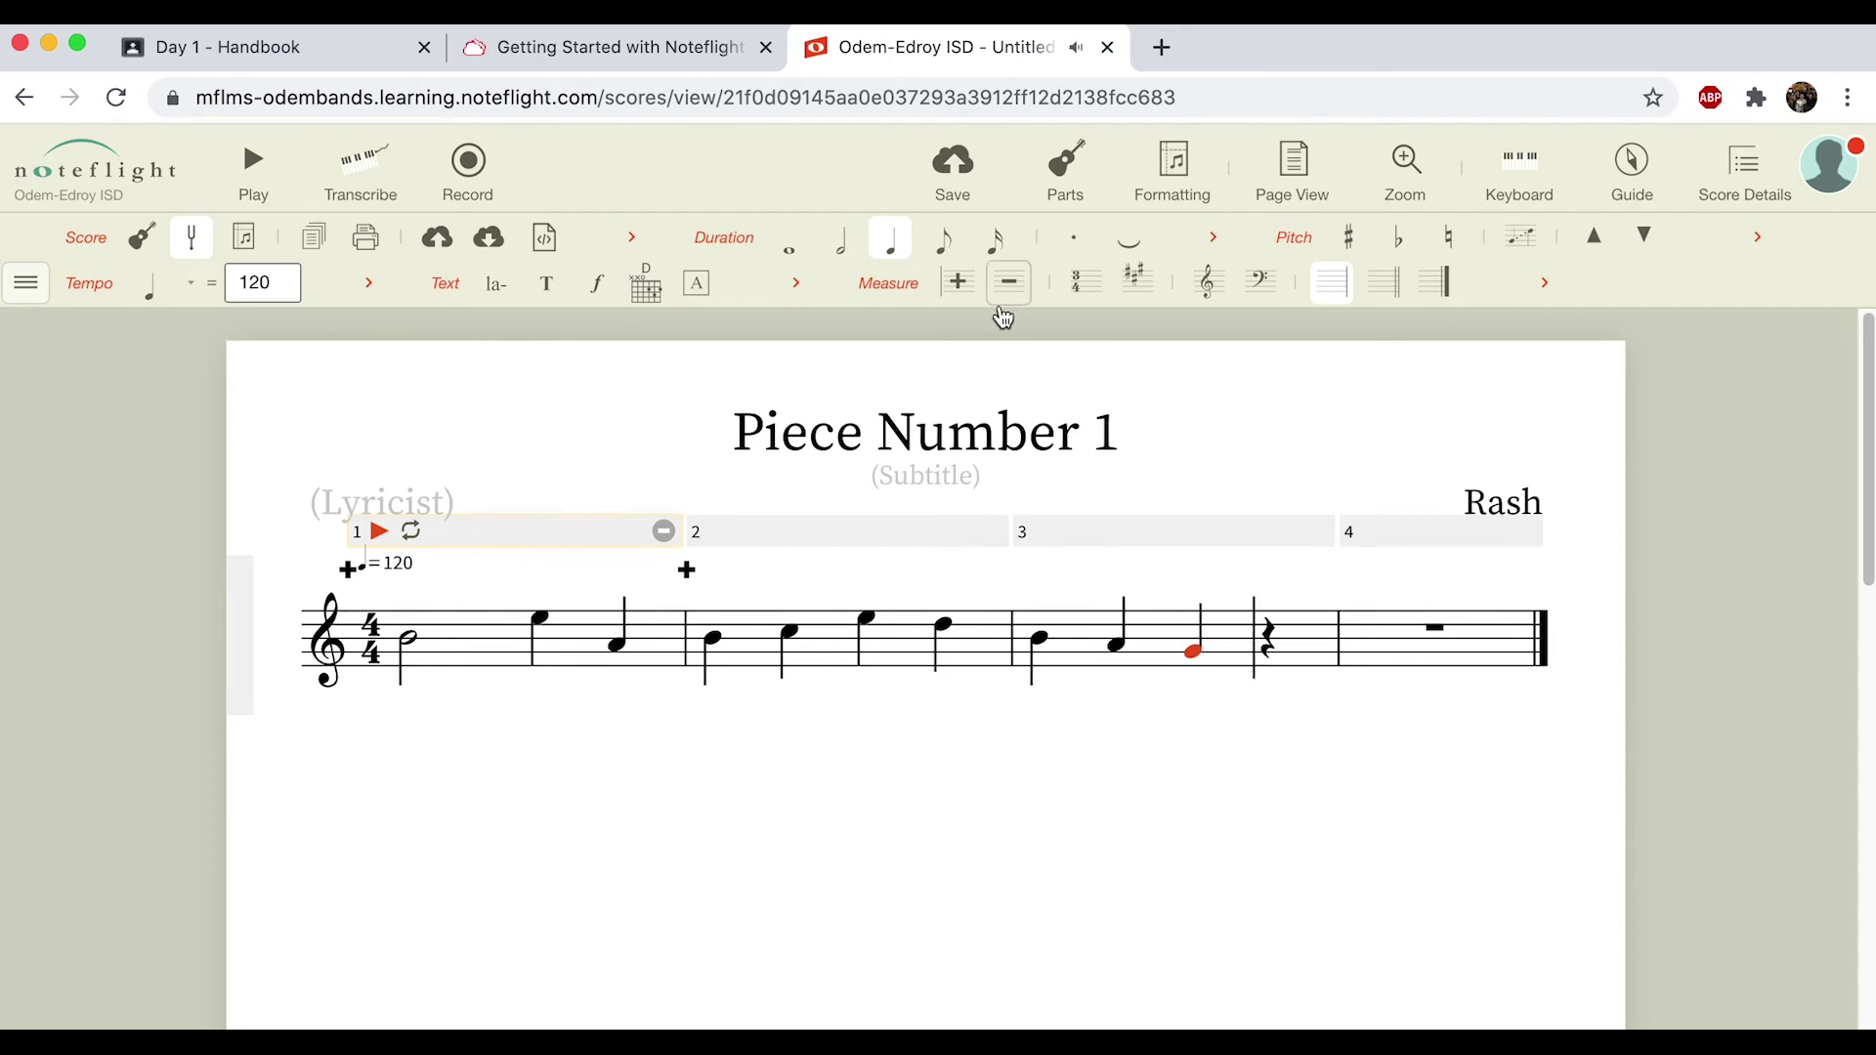
# Raise the G in measure 3 to G sharp and add a quarter note B on beat four.
pyautogui.press('=')
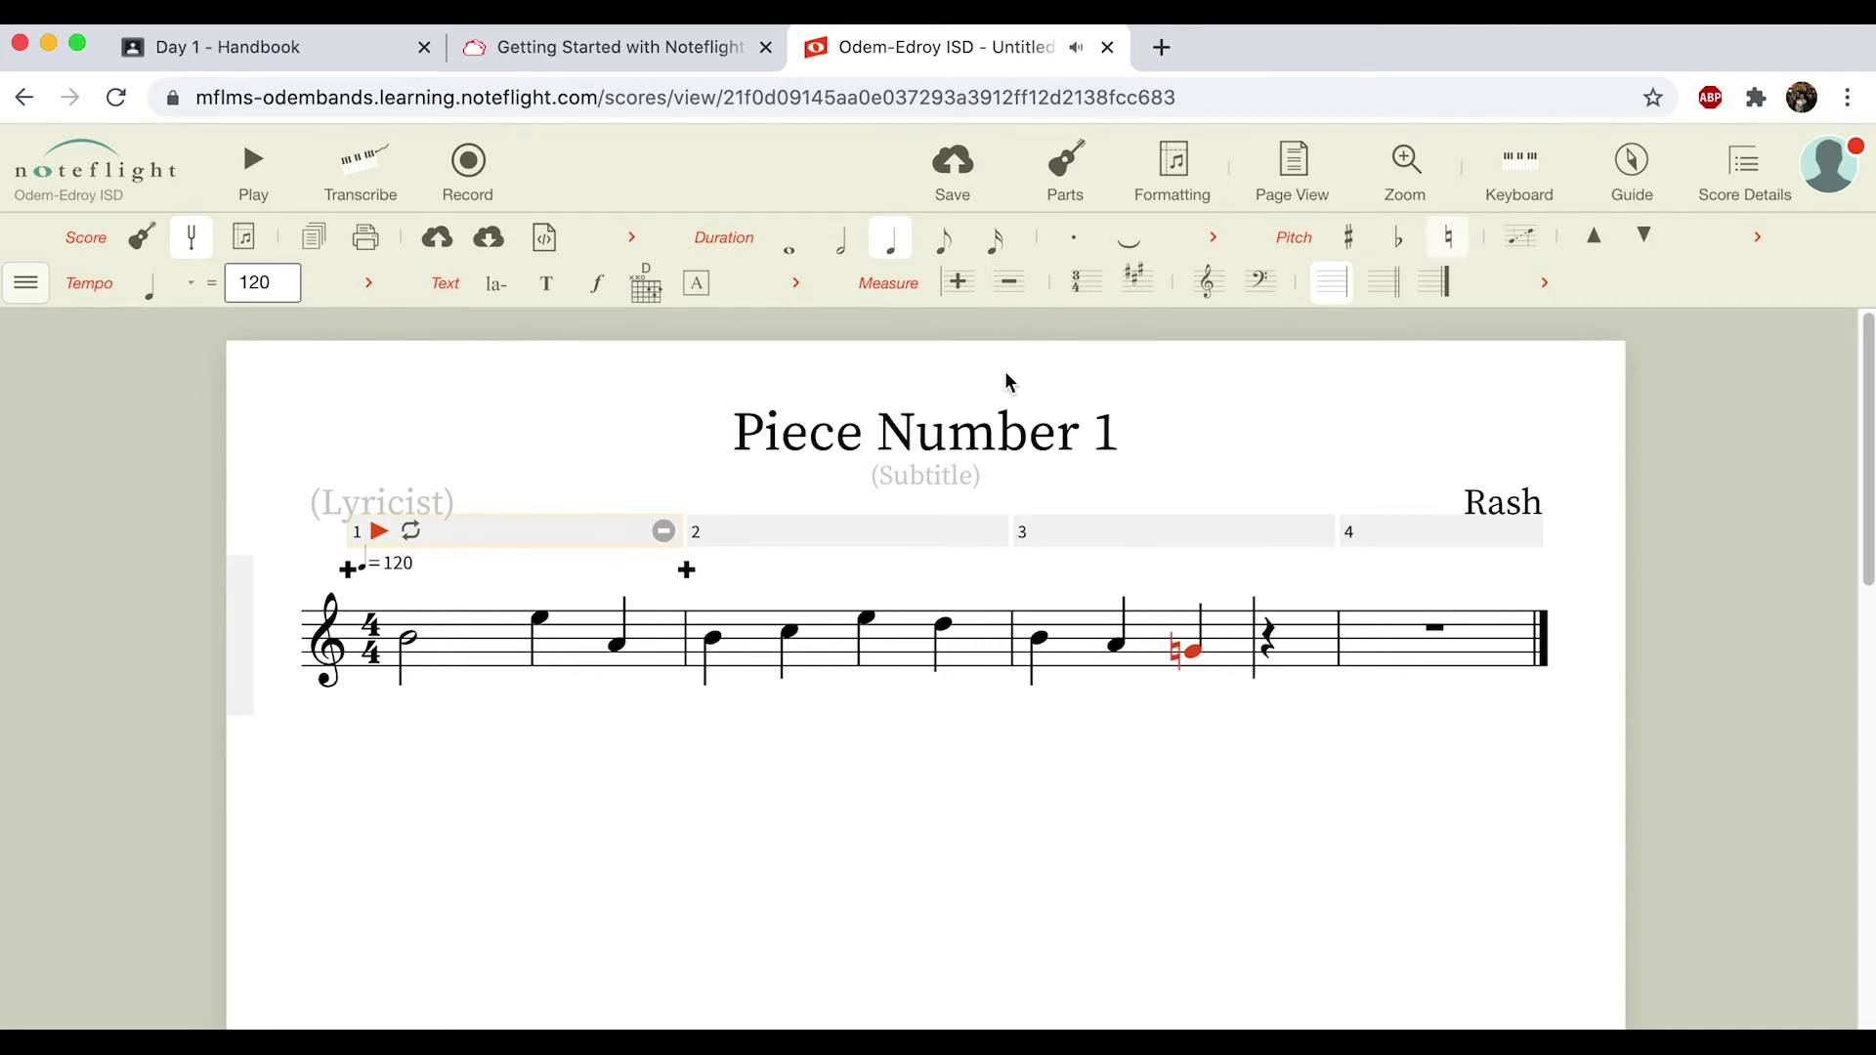
pyautogui.press('=')
pyautogui.press('-')
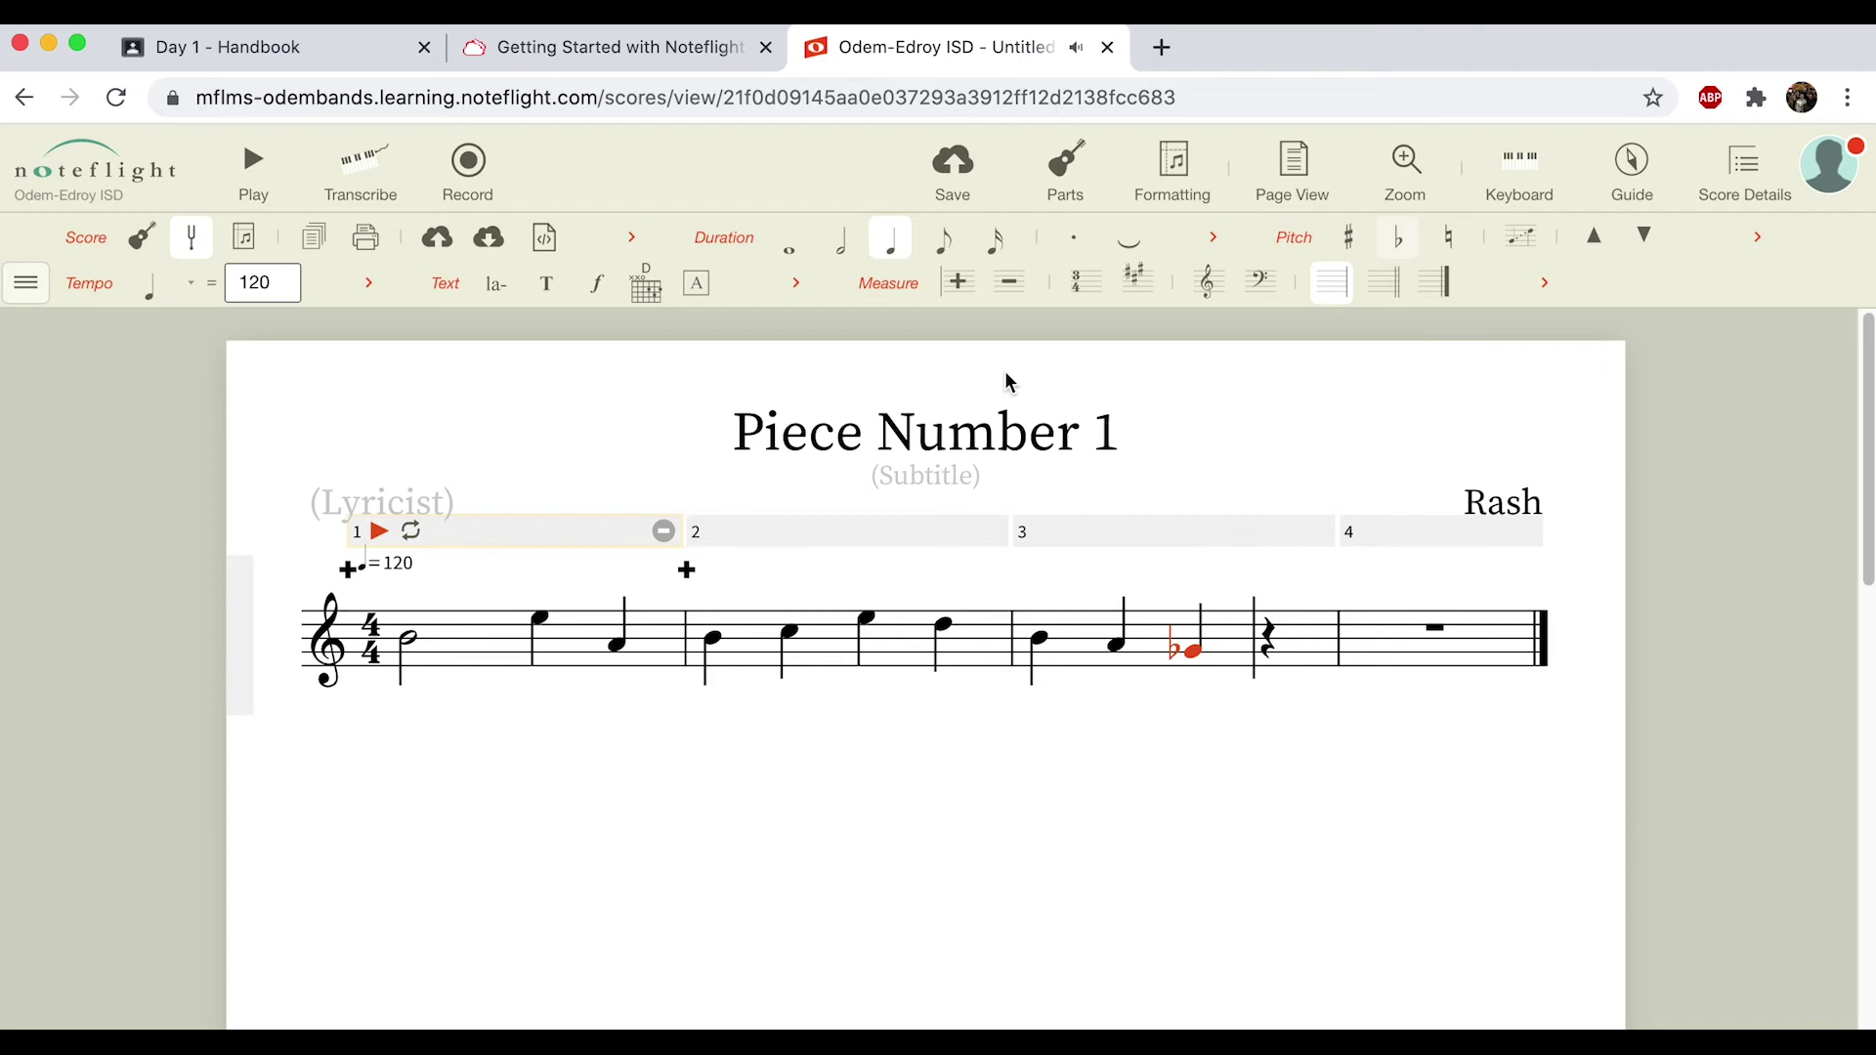
pyautogui.press('=')
pyautogui.press('=')
pyautogui.click(1352, 257)
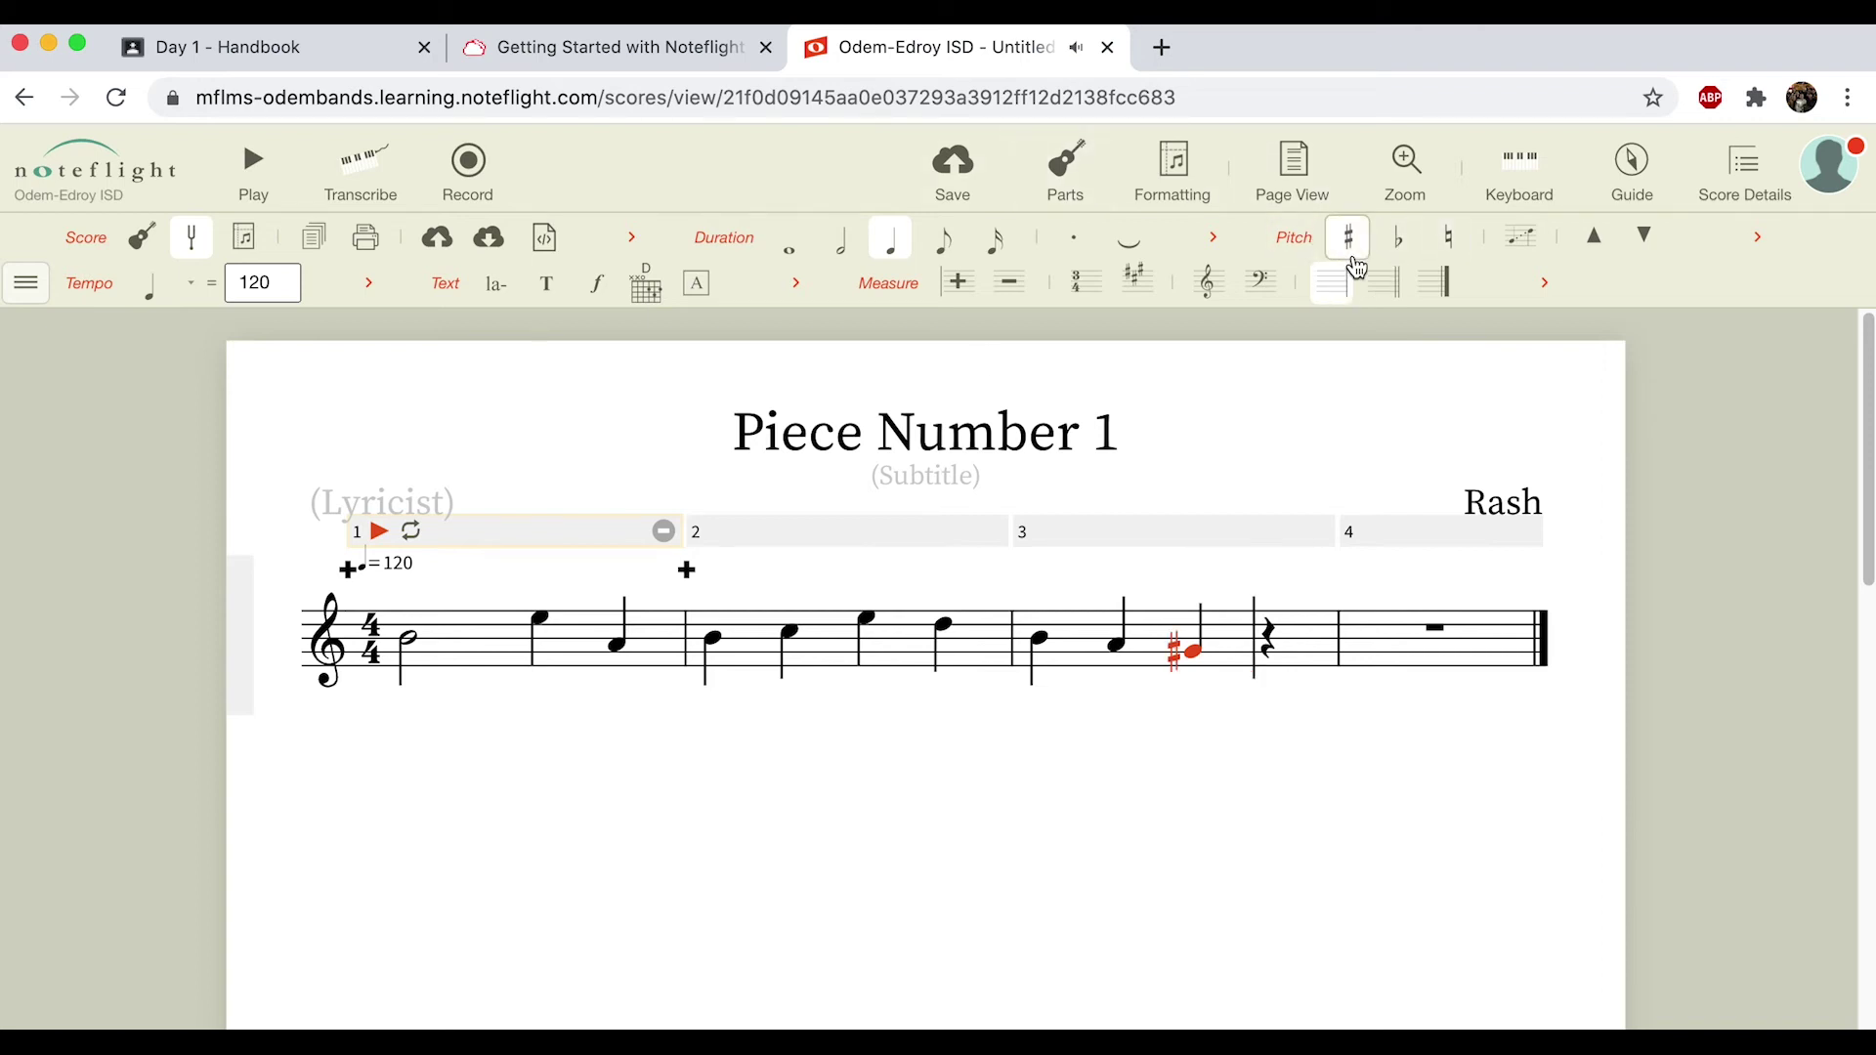
pyautogui.click(1273, 637)
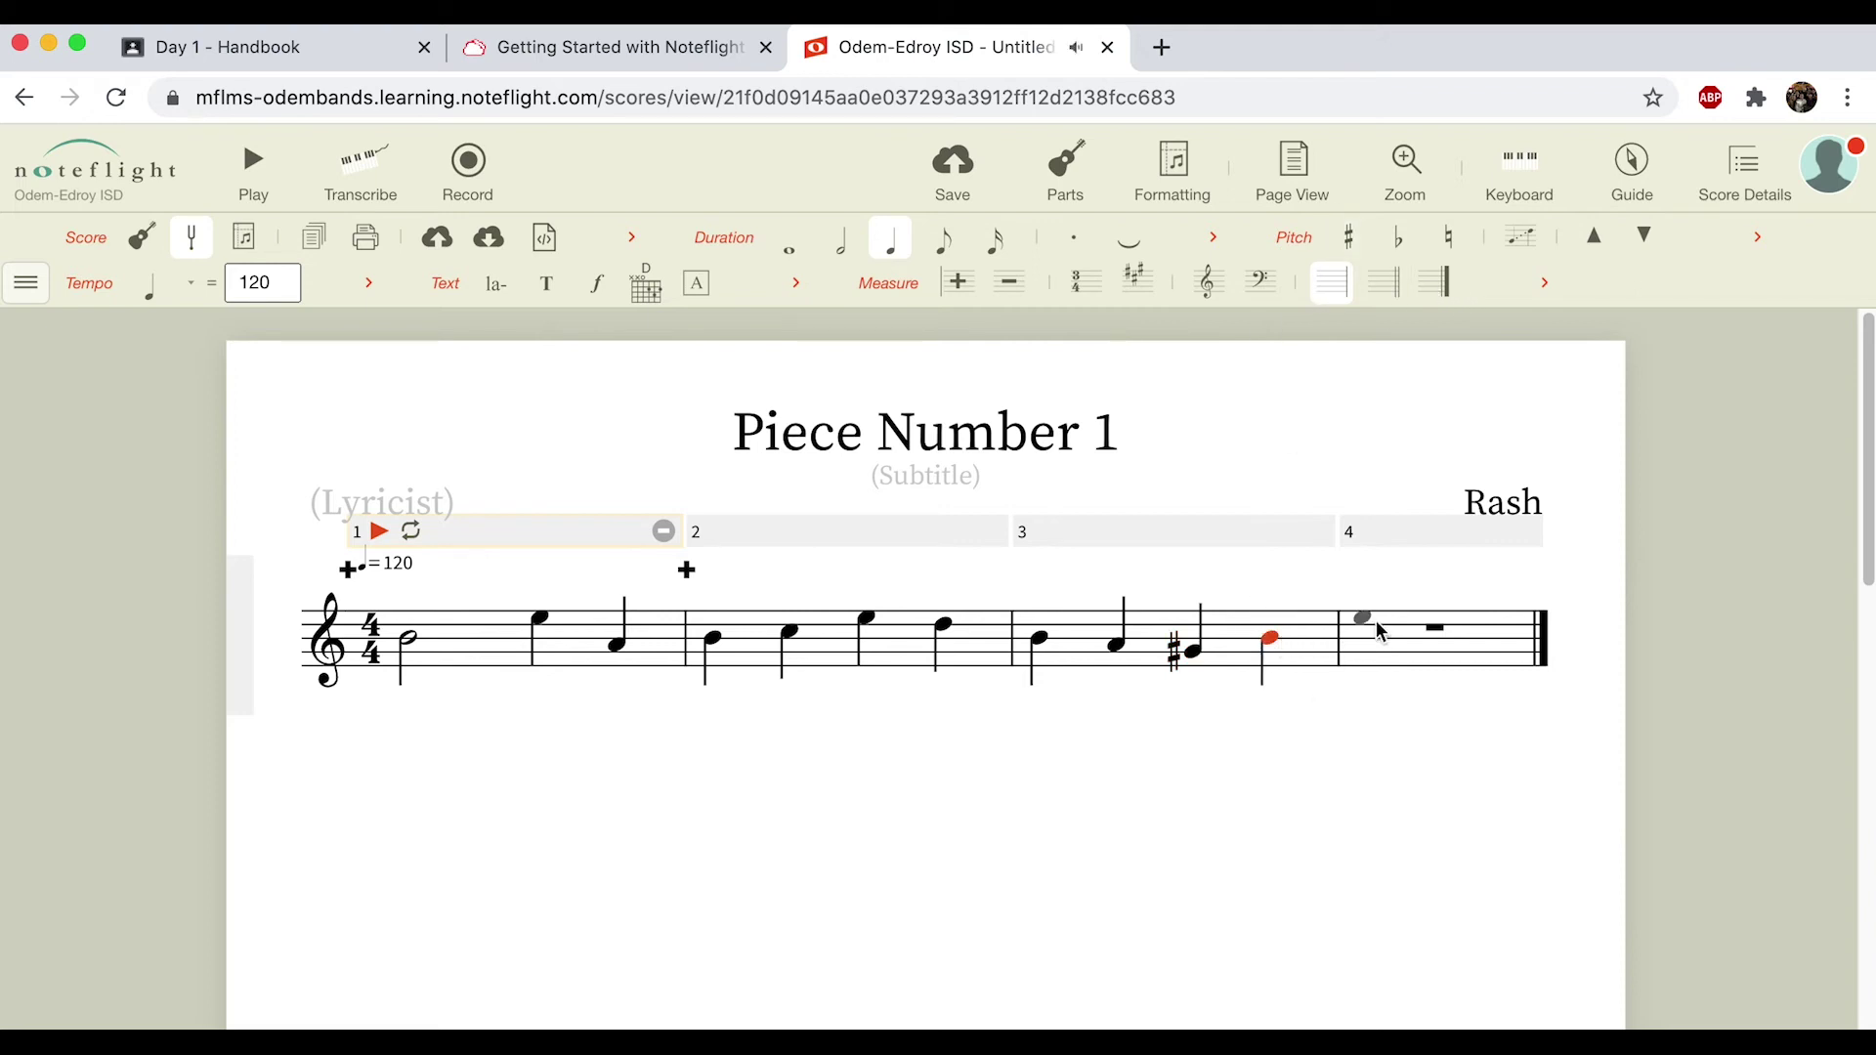
# Fill measure 4 with the quarter notes F and G sharp, followed by a half note A.
pyautogui.click(1378, 663)
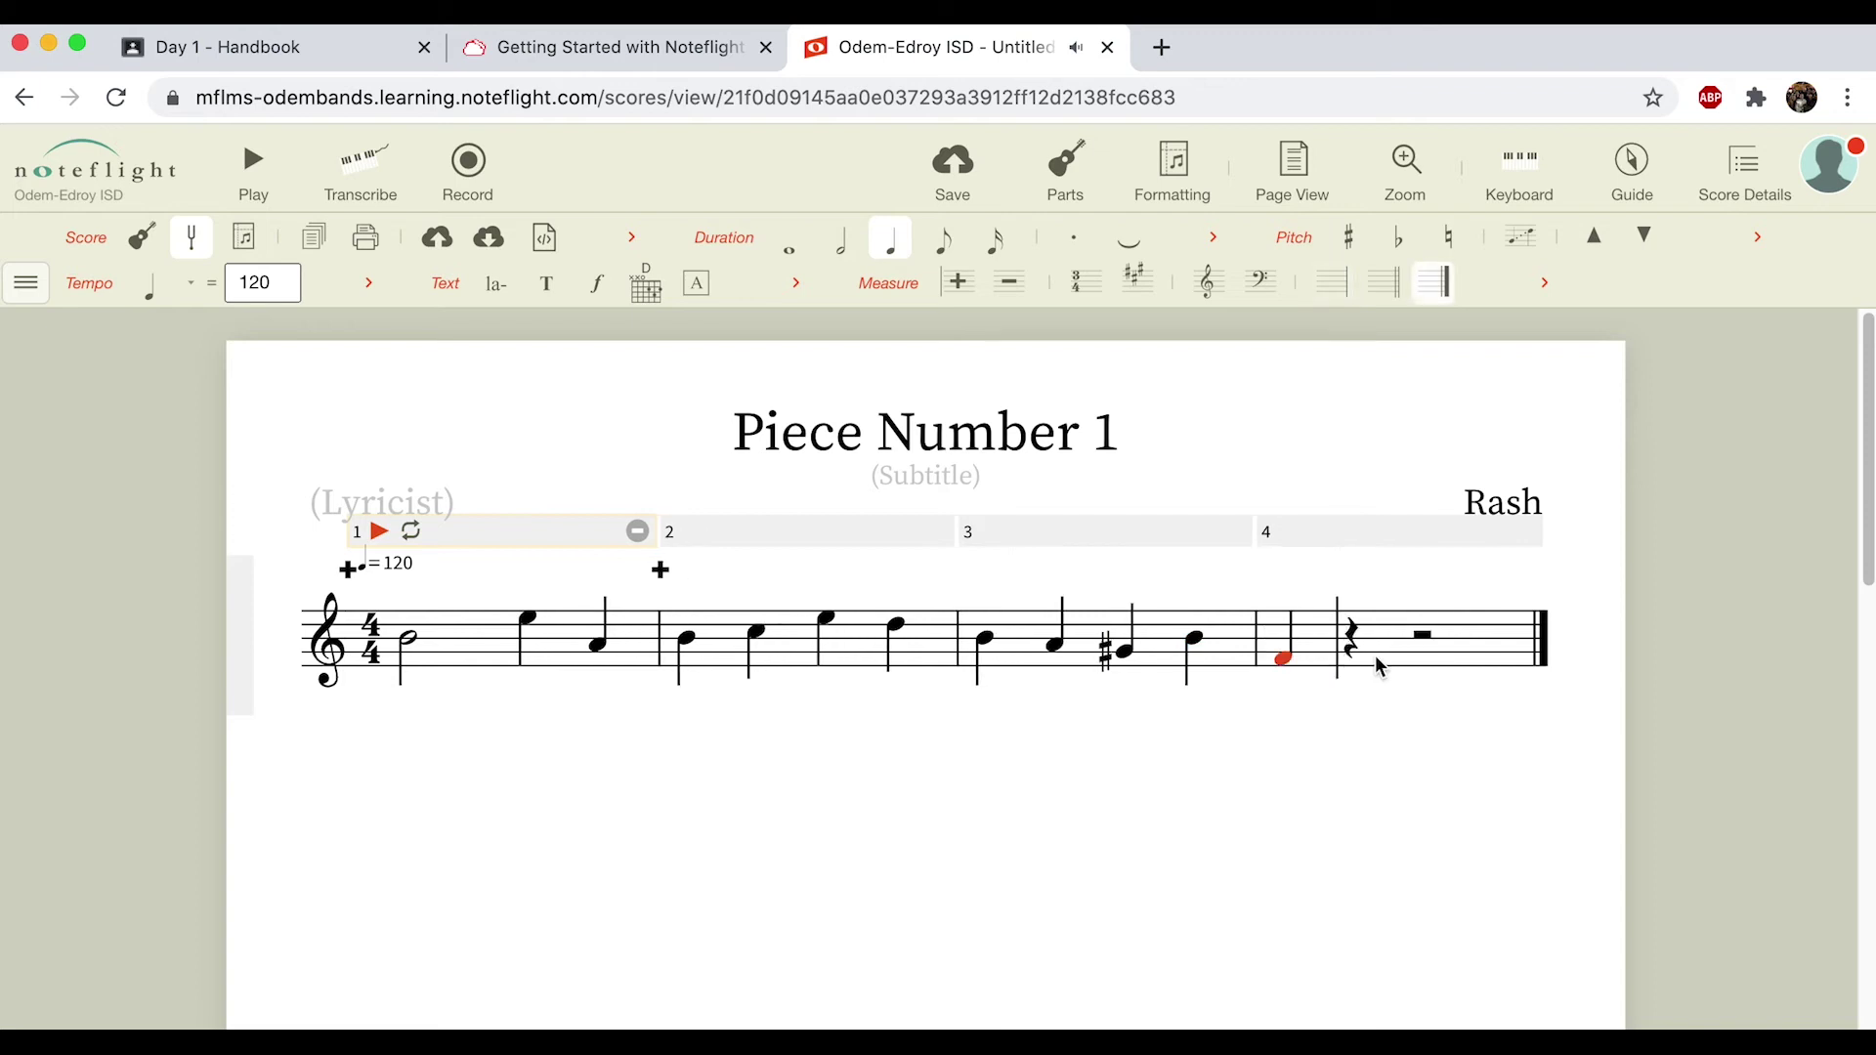
pyautogui.click(1354, 650)
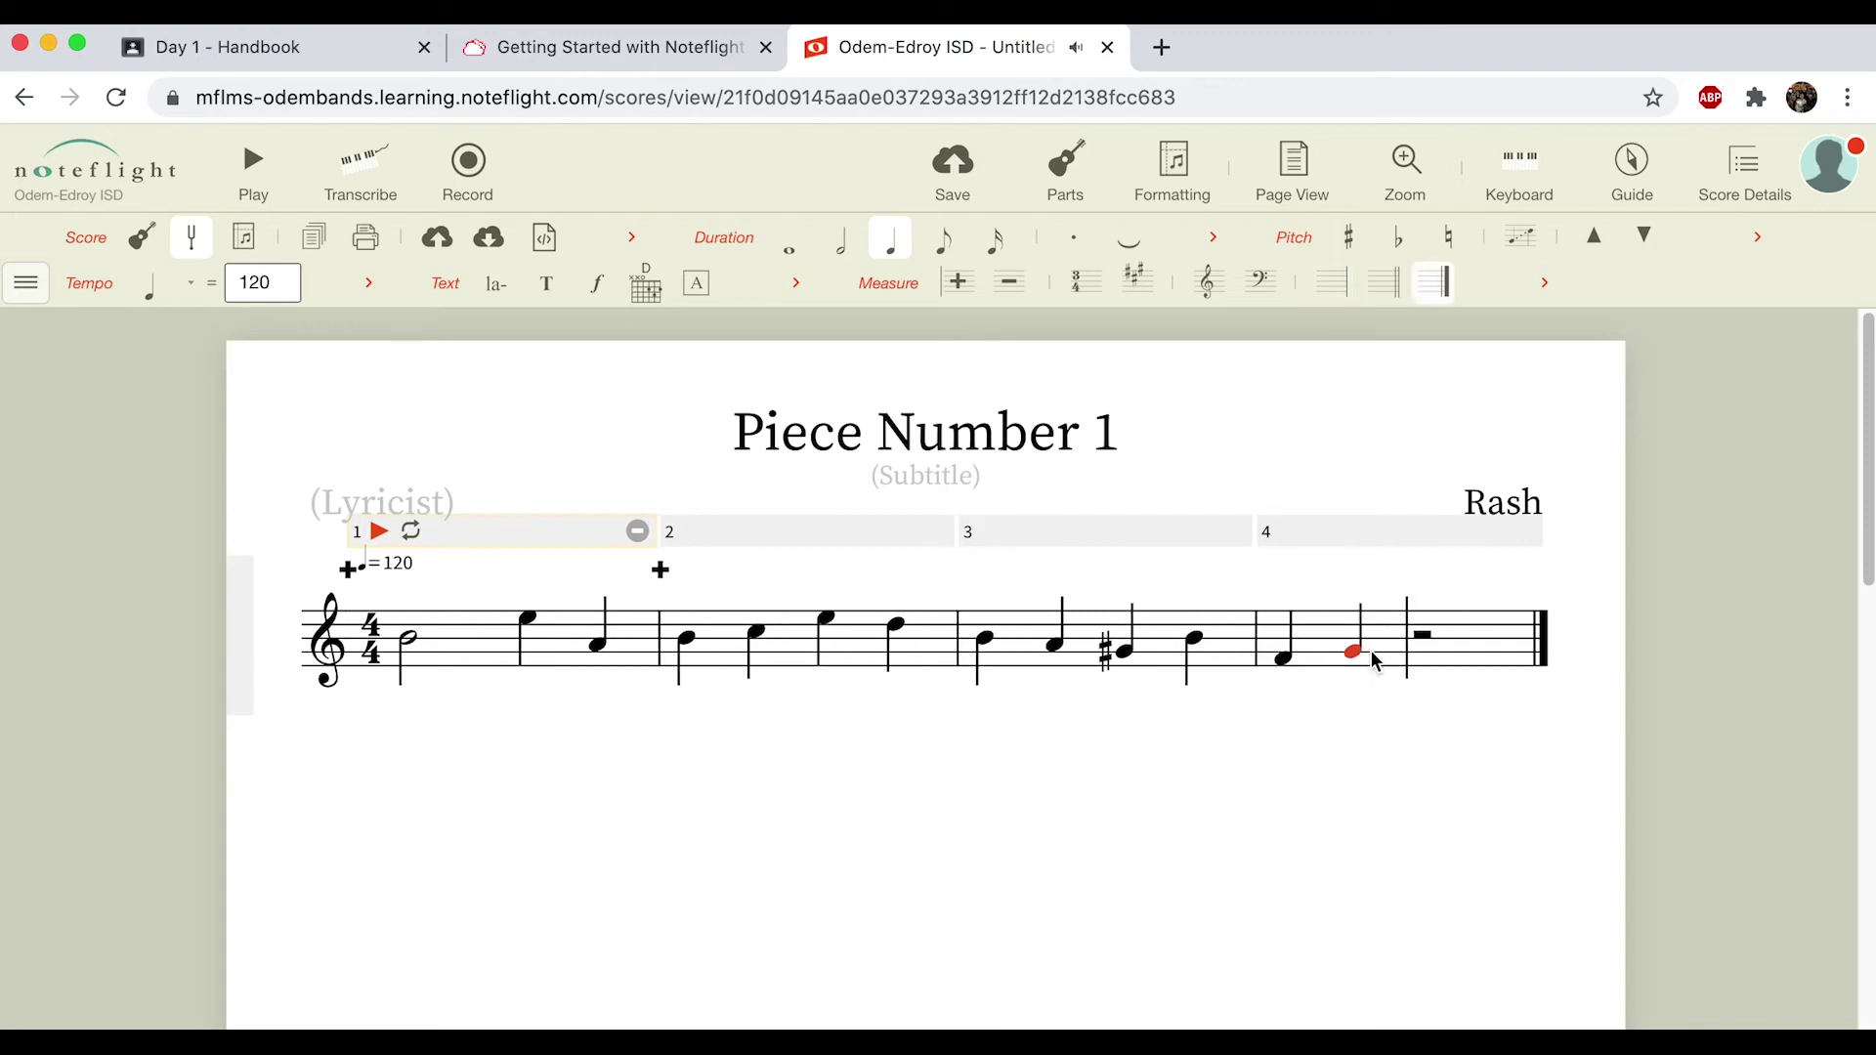
pyautogui.click(1349, 236)
pyautogui.click(840, 240)
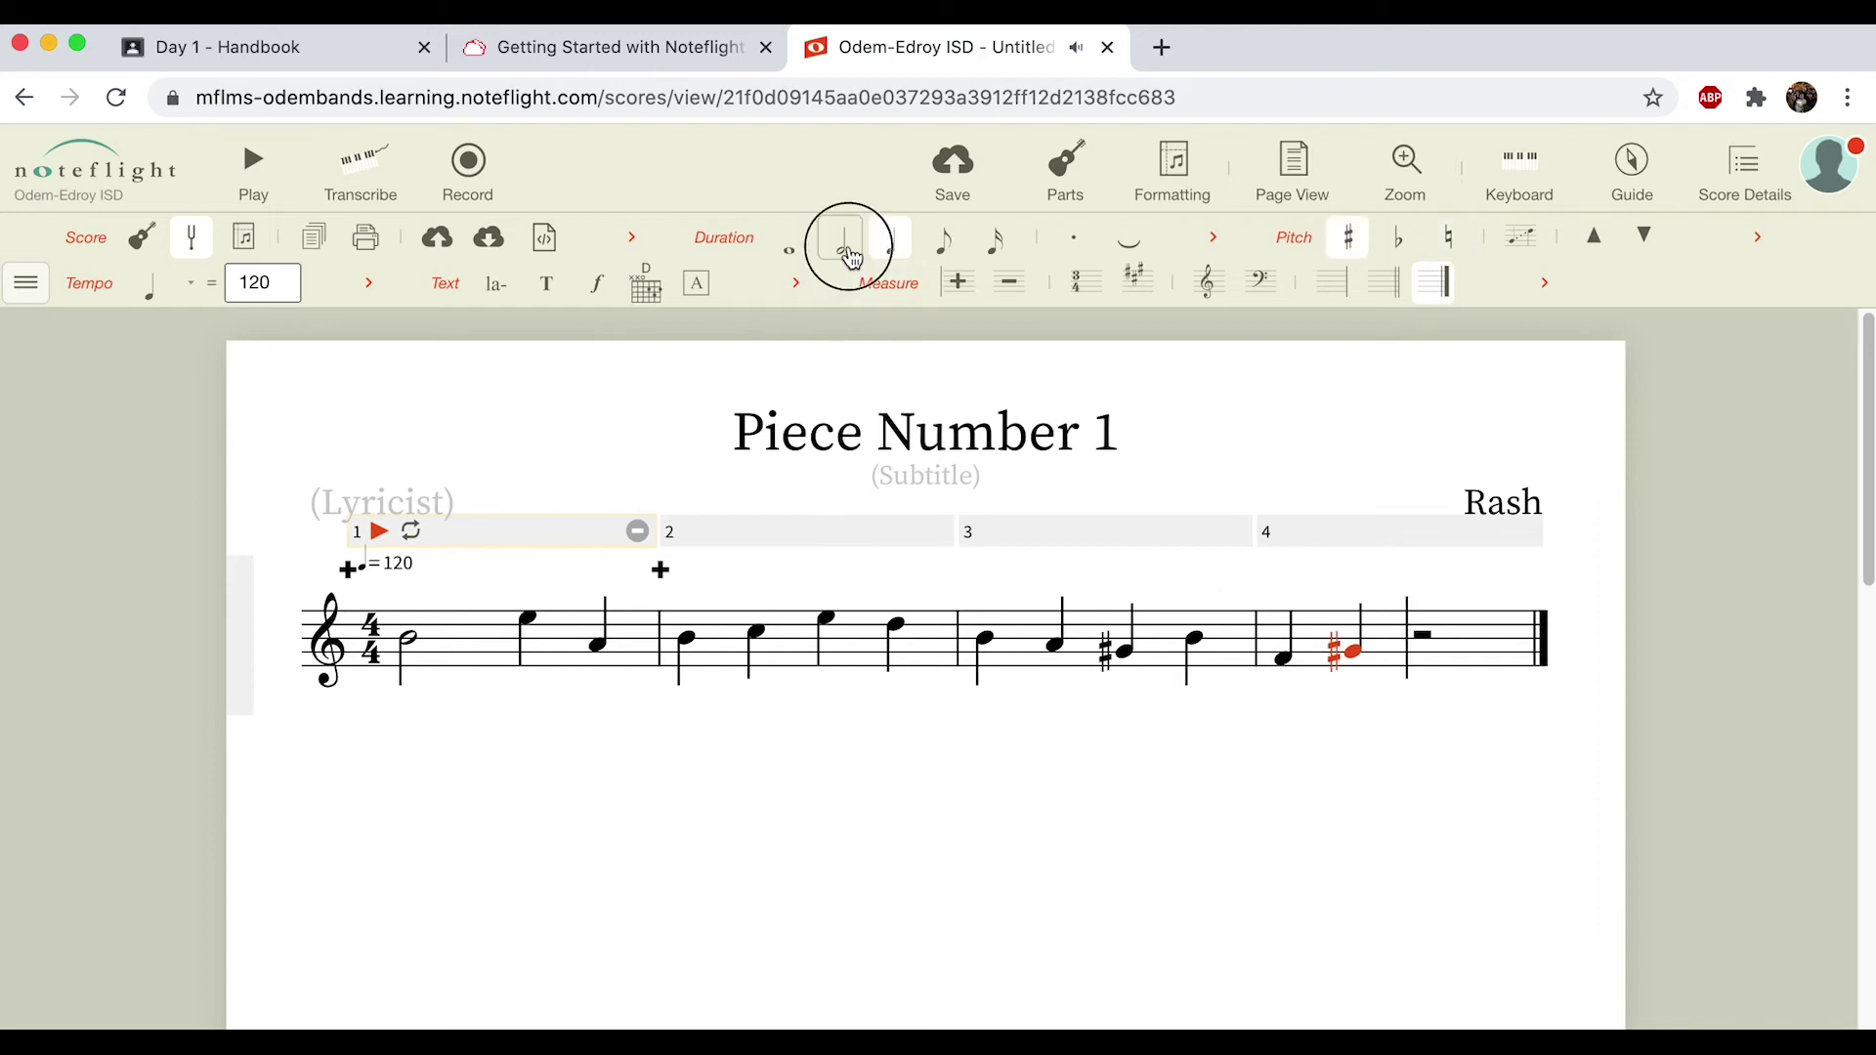
pyautogui.click(901, 262)
pyautogui.click(1414, 647)
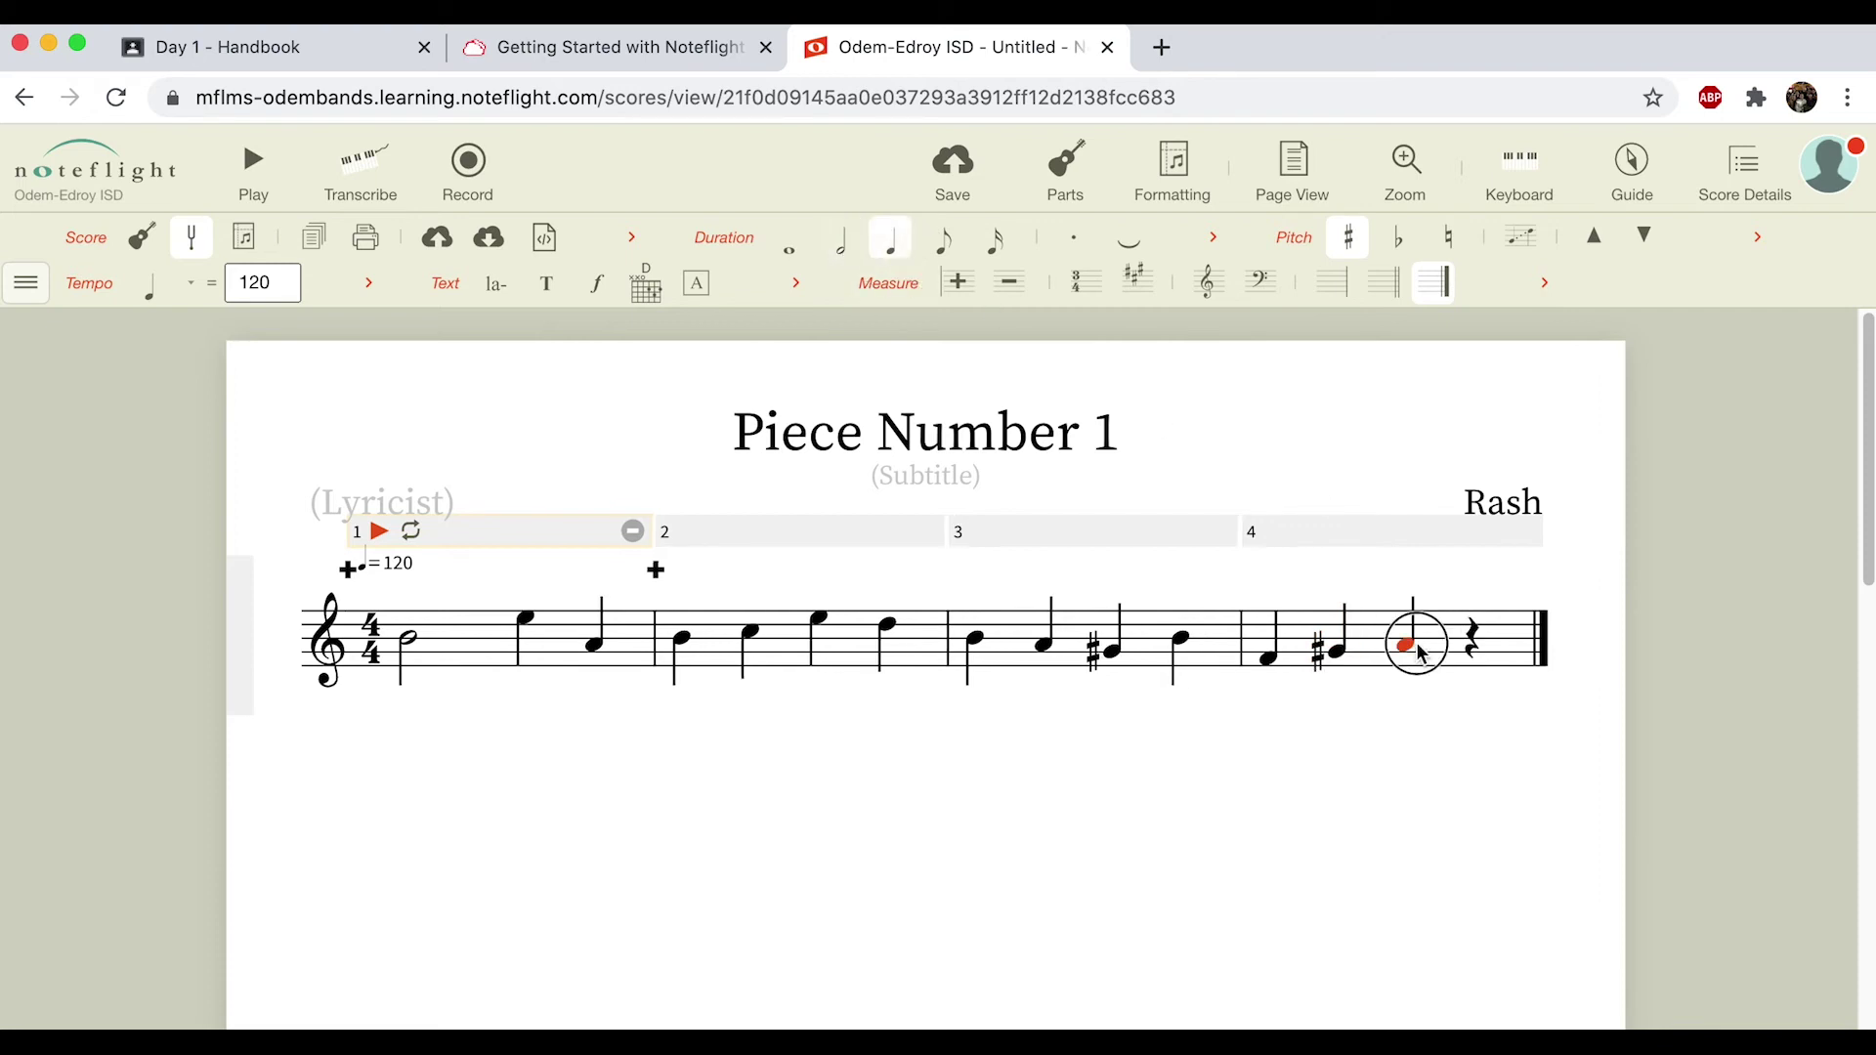
pyautogui.click(833, 250)
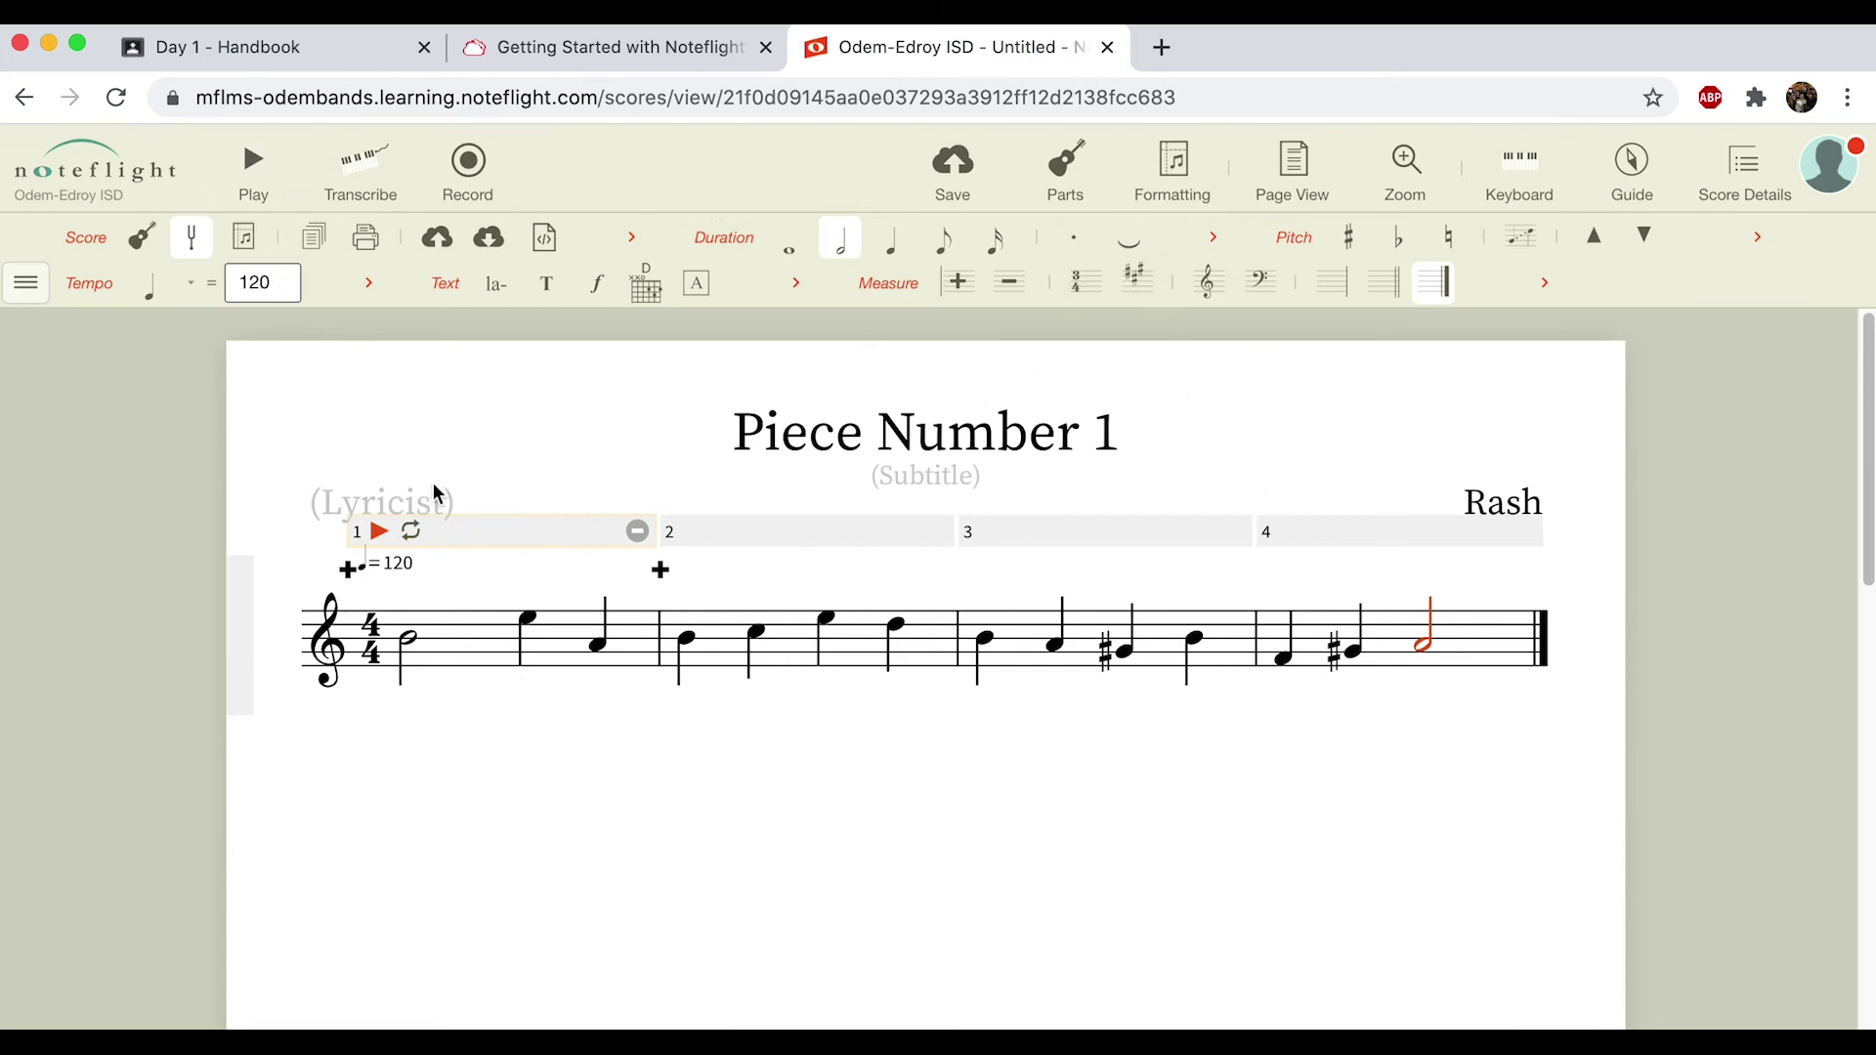
# Play the melody from measure 1 and view the score's time signature settings.
pyautogui.click(379, 532)
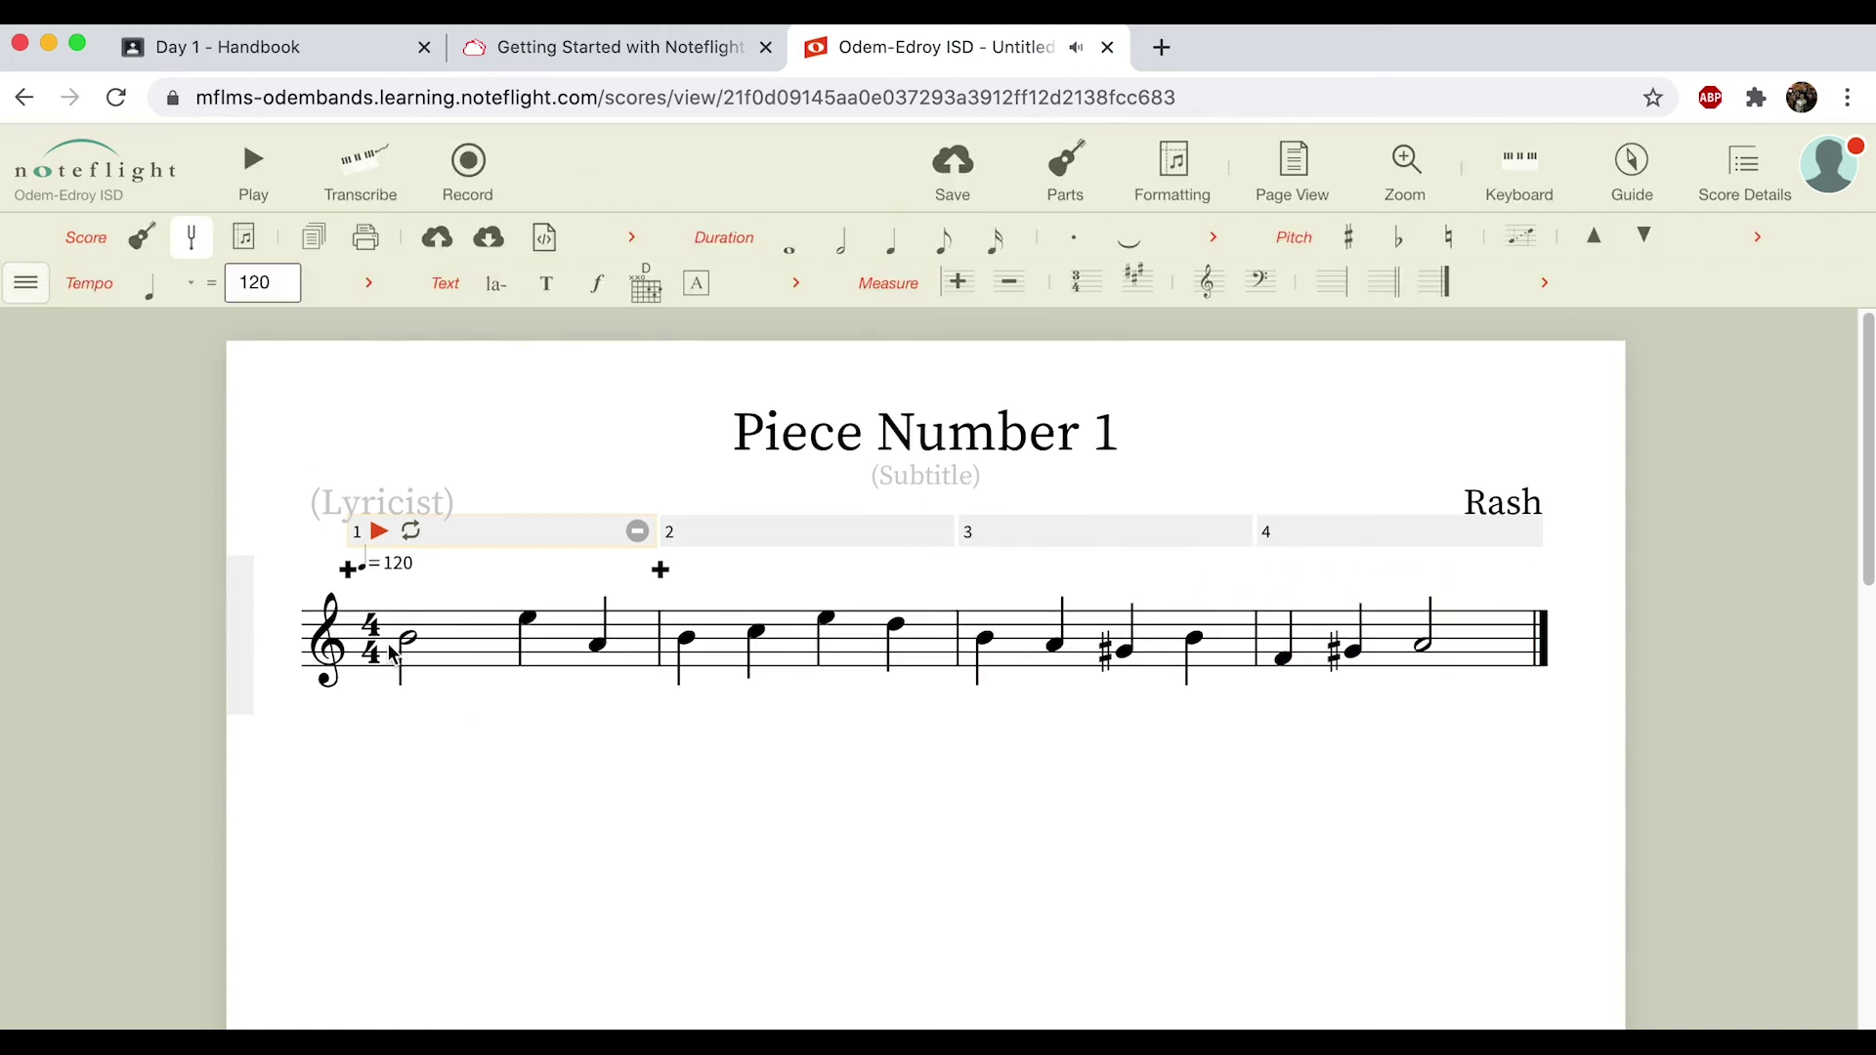
pyautogui.doubleClick(364, 654)
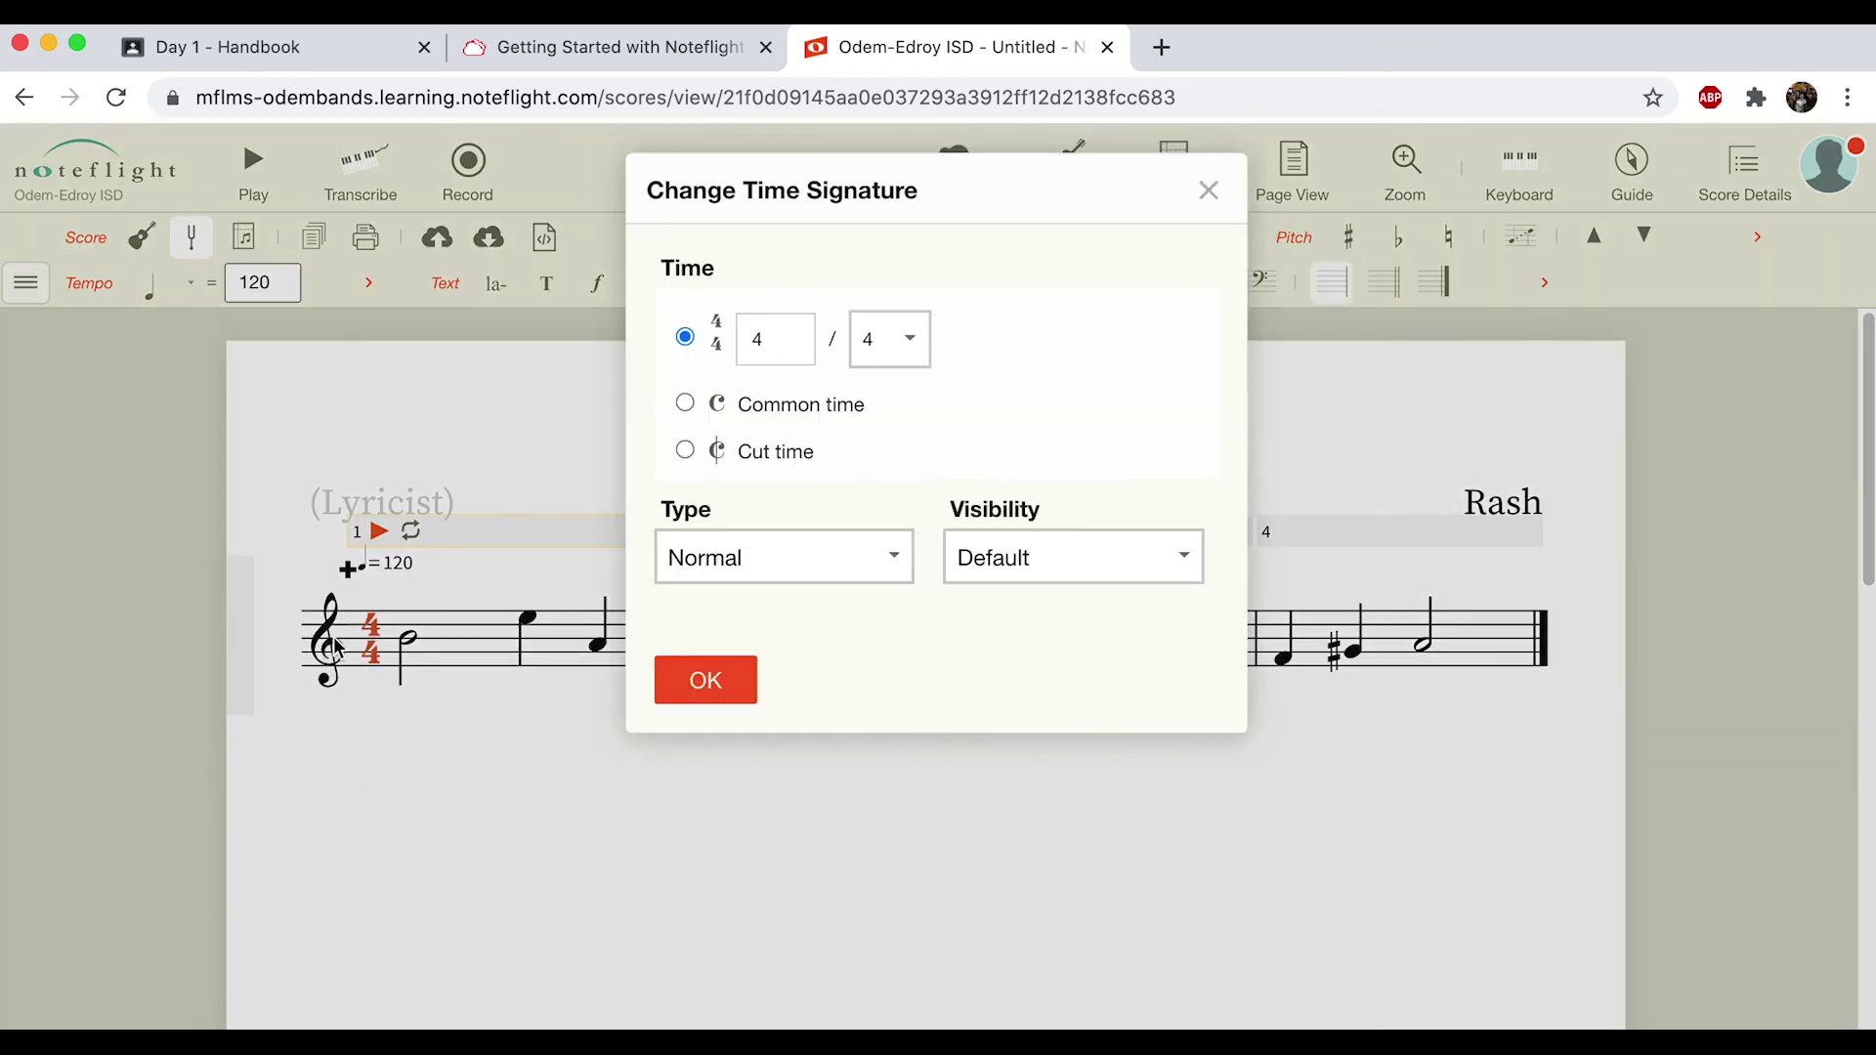
pyautogui.click(1210, 191)
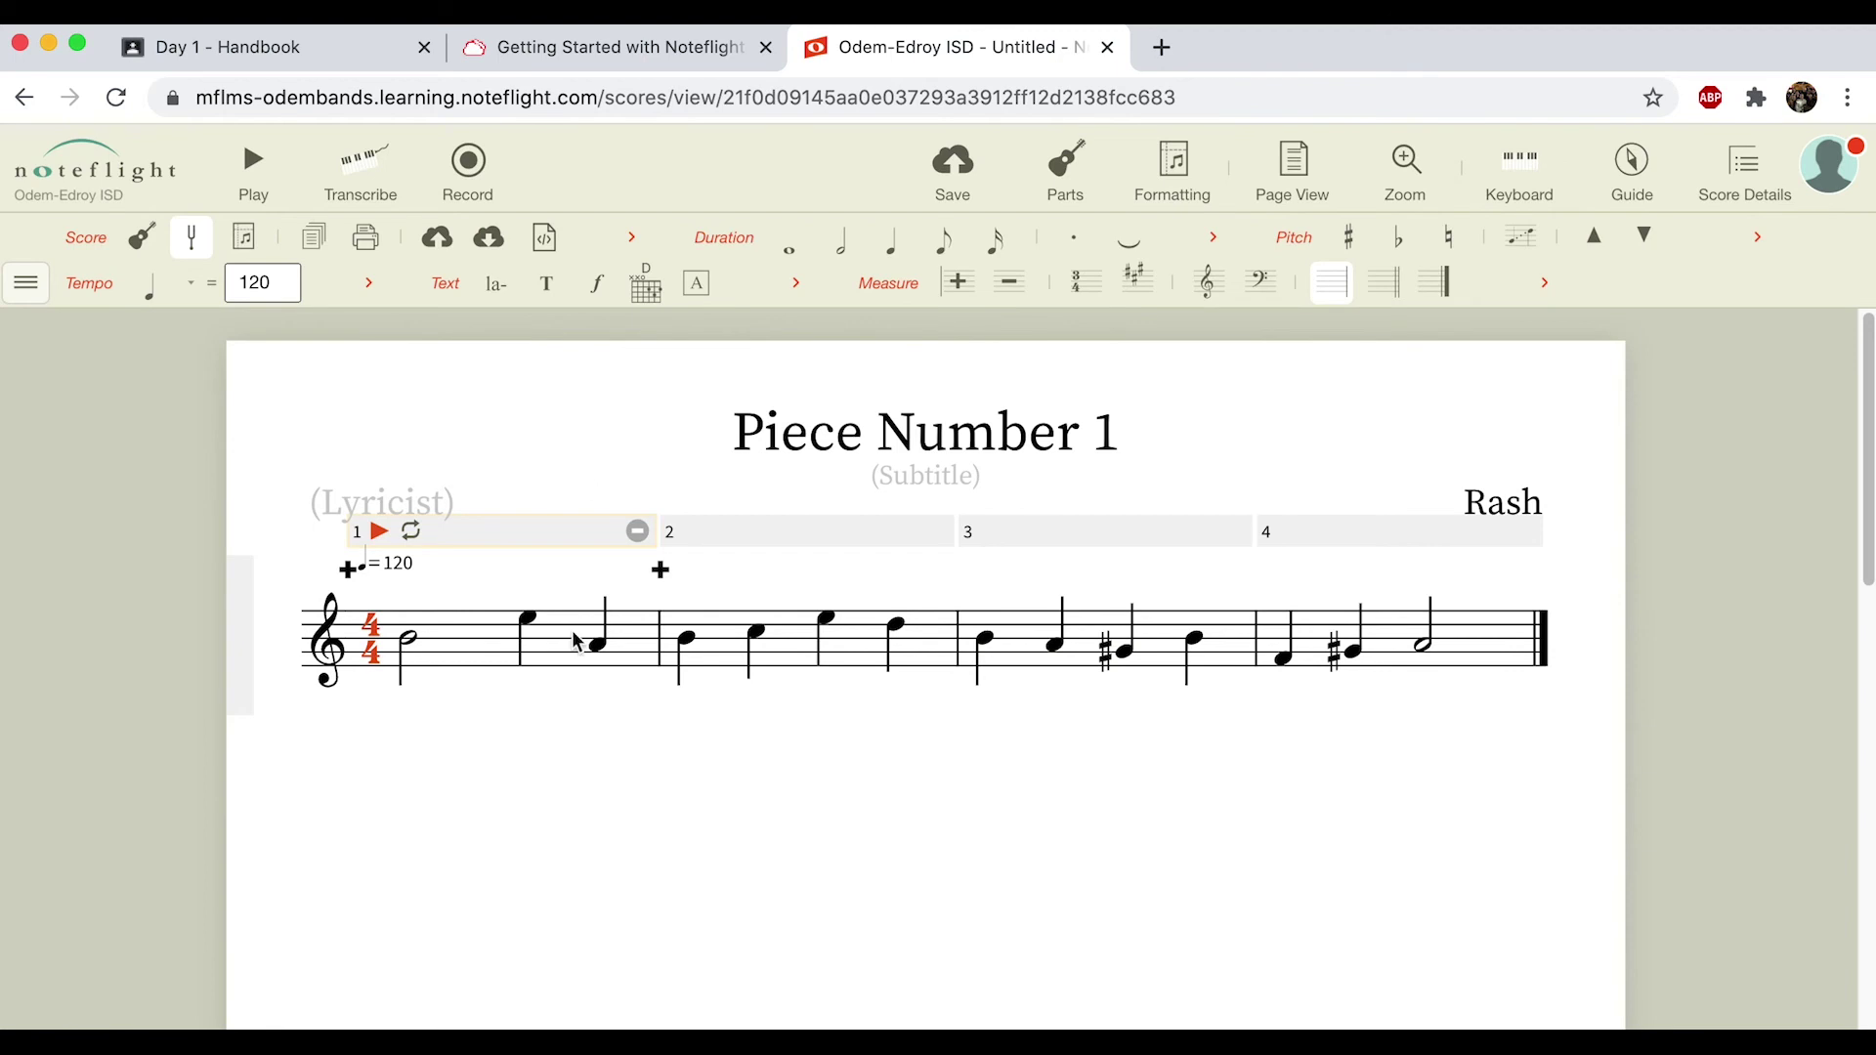
pyautogui.click(504, 763)
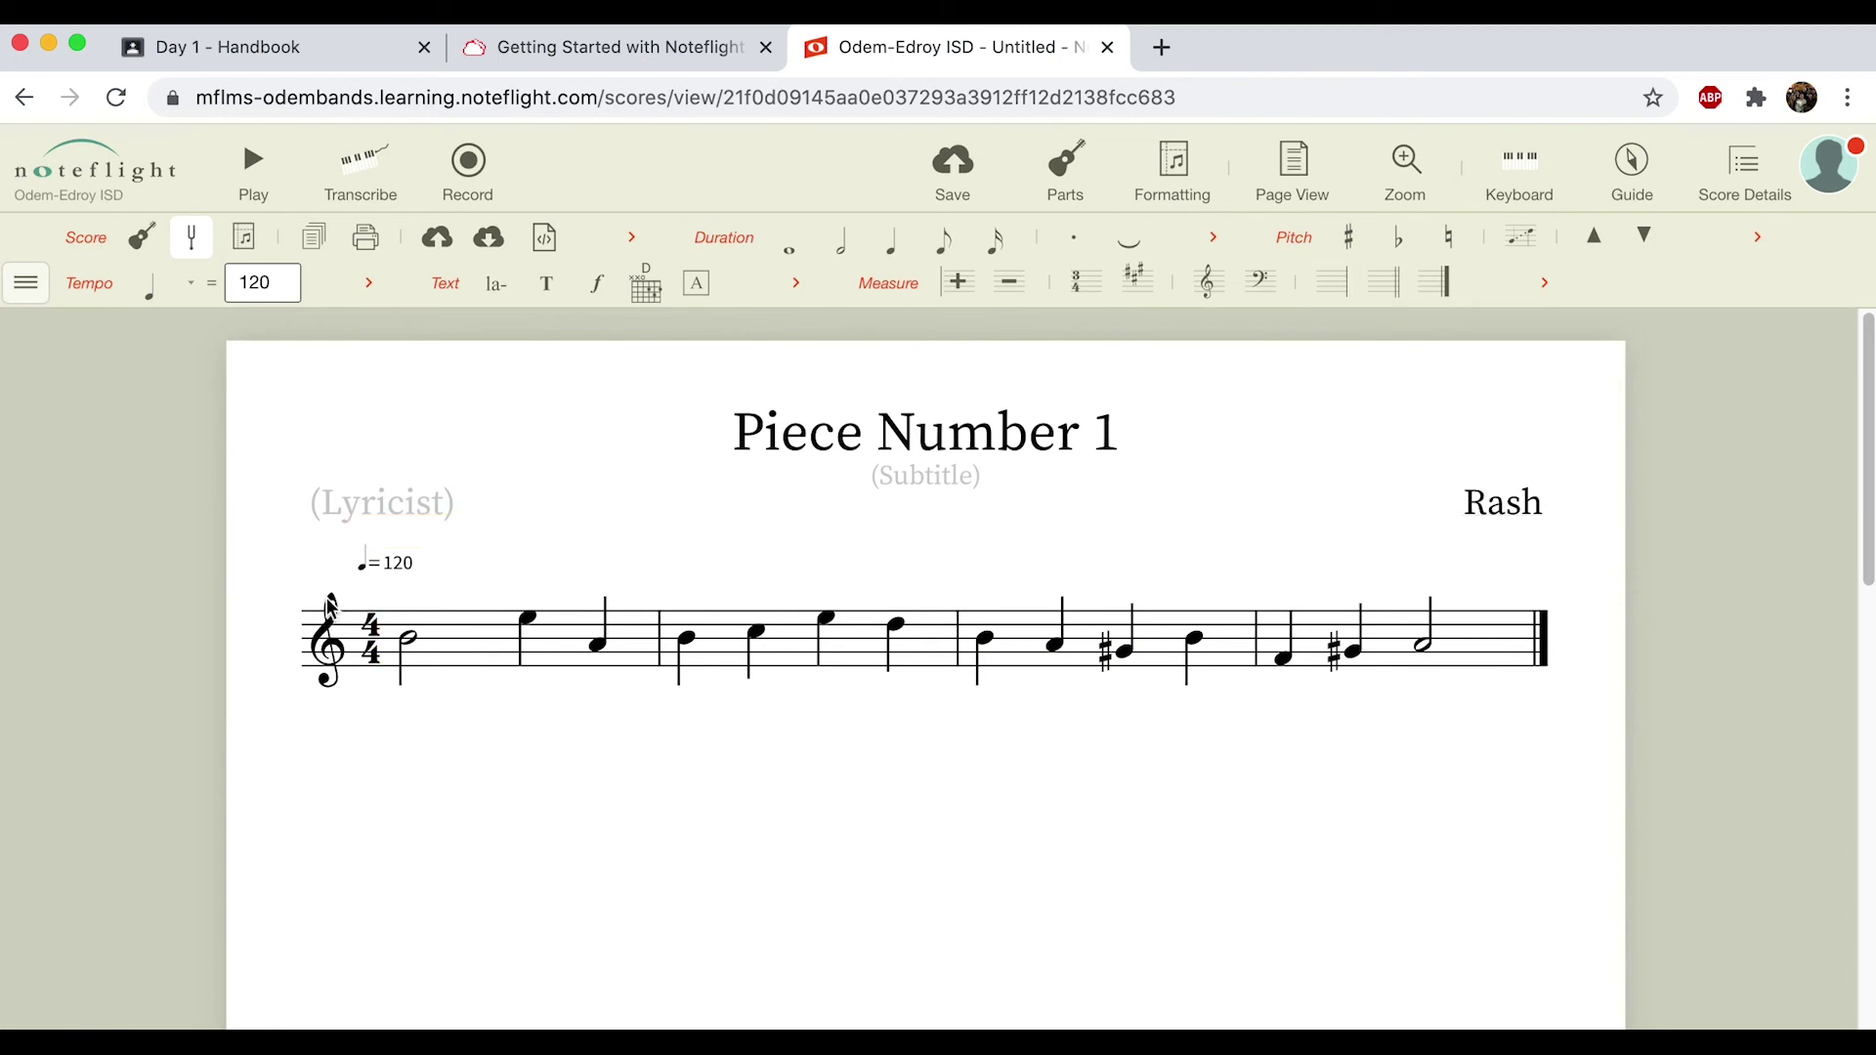
# Examine the available key signatures and the list of modes without applying a change.
pyautogui.click(1143, 283)
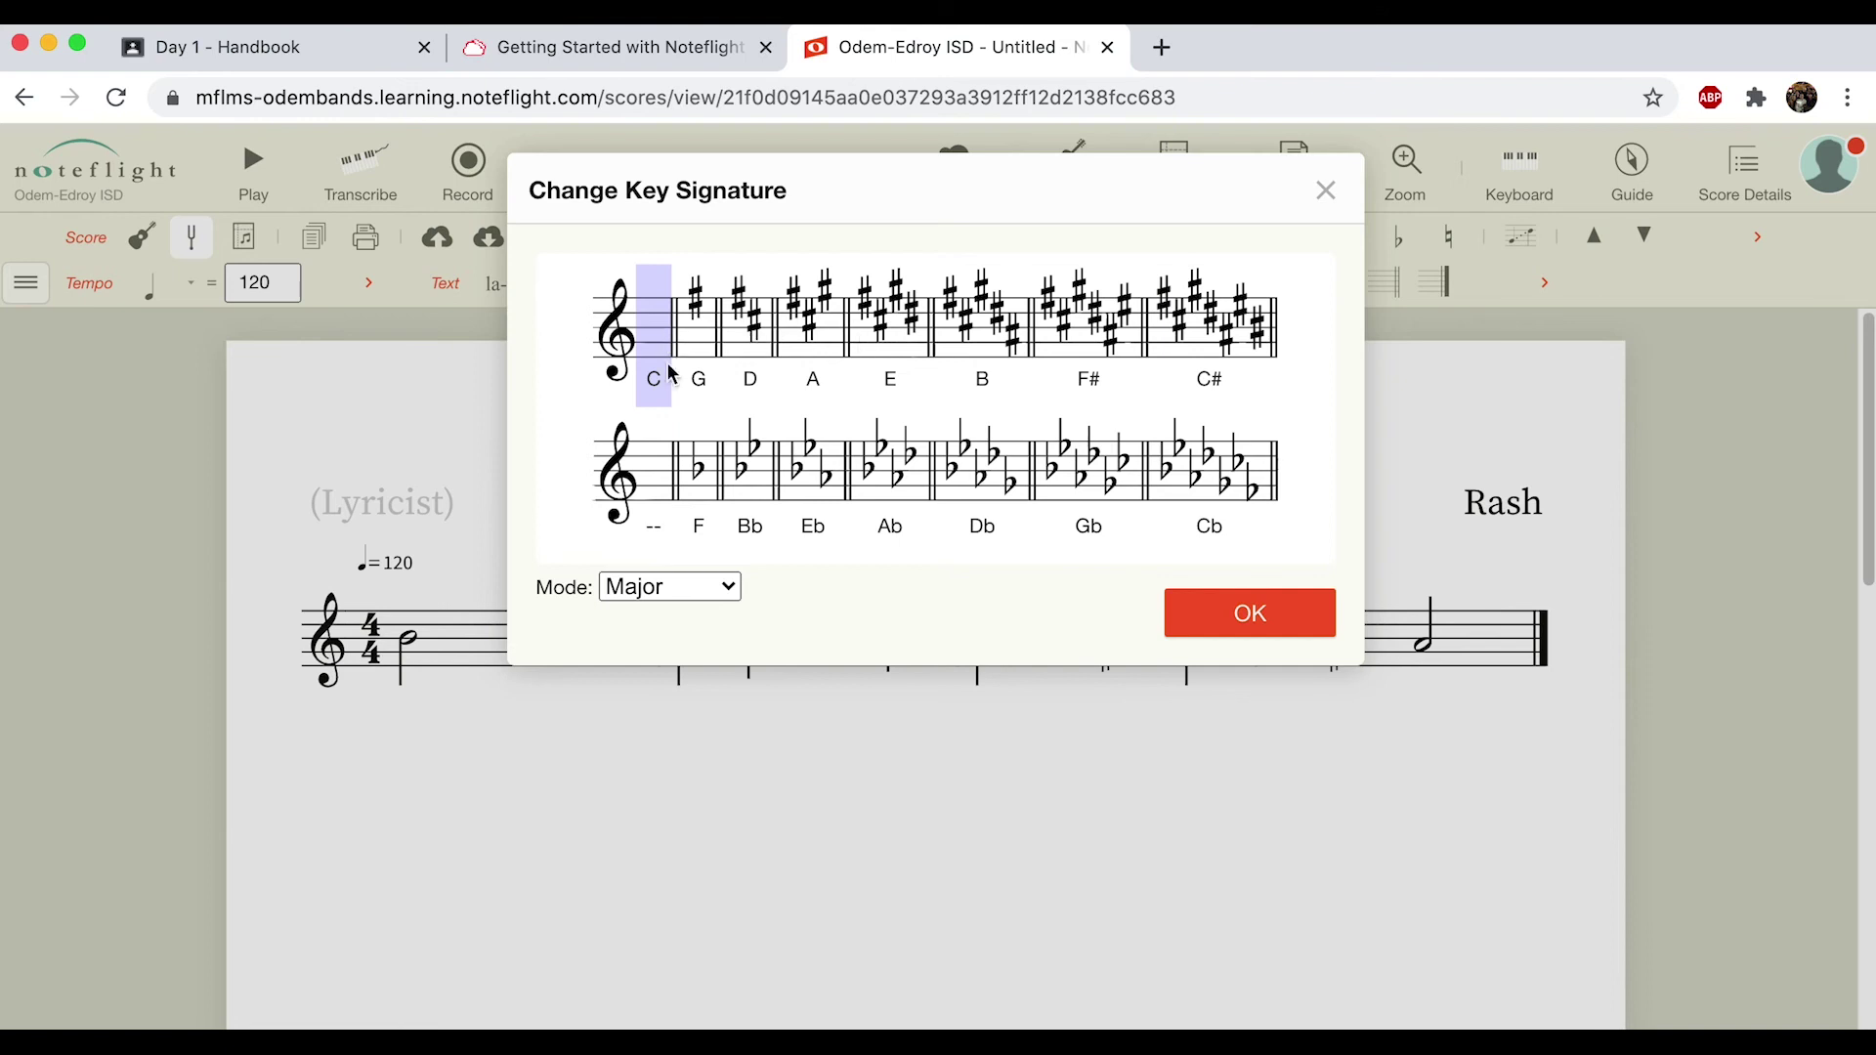
pyautogui.click(718, 590)
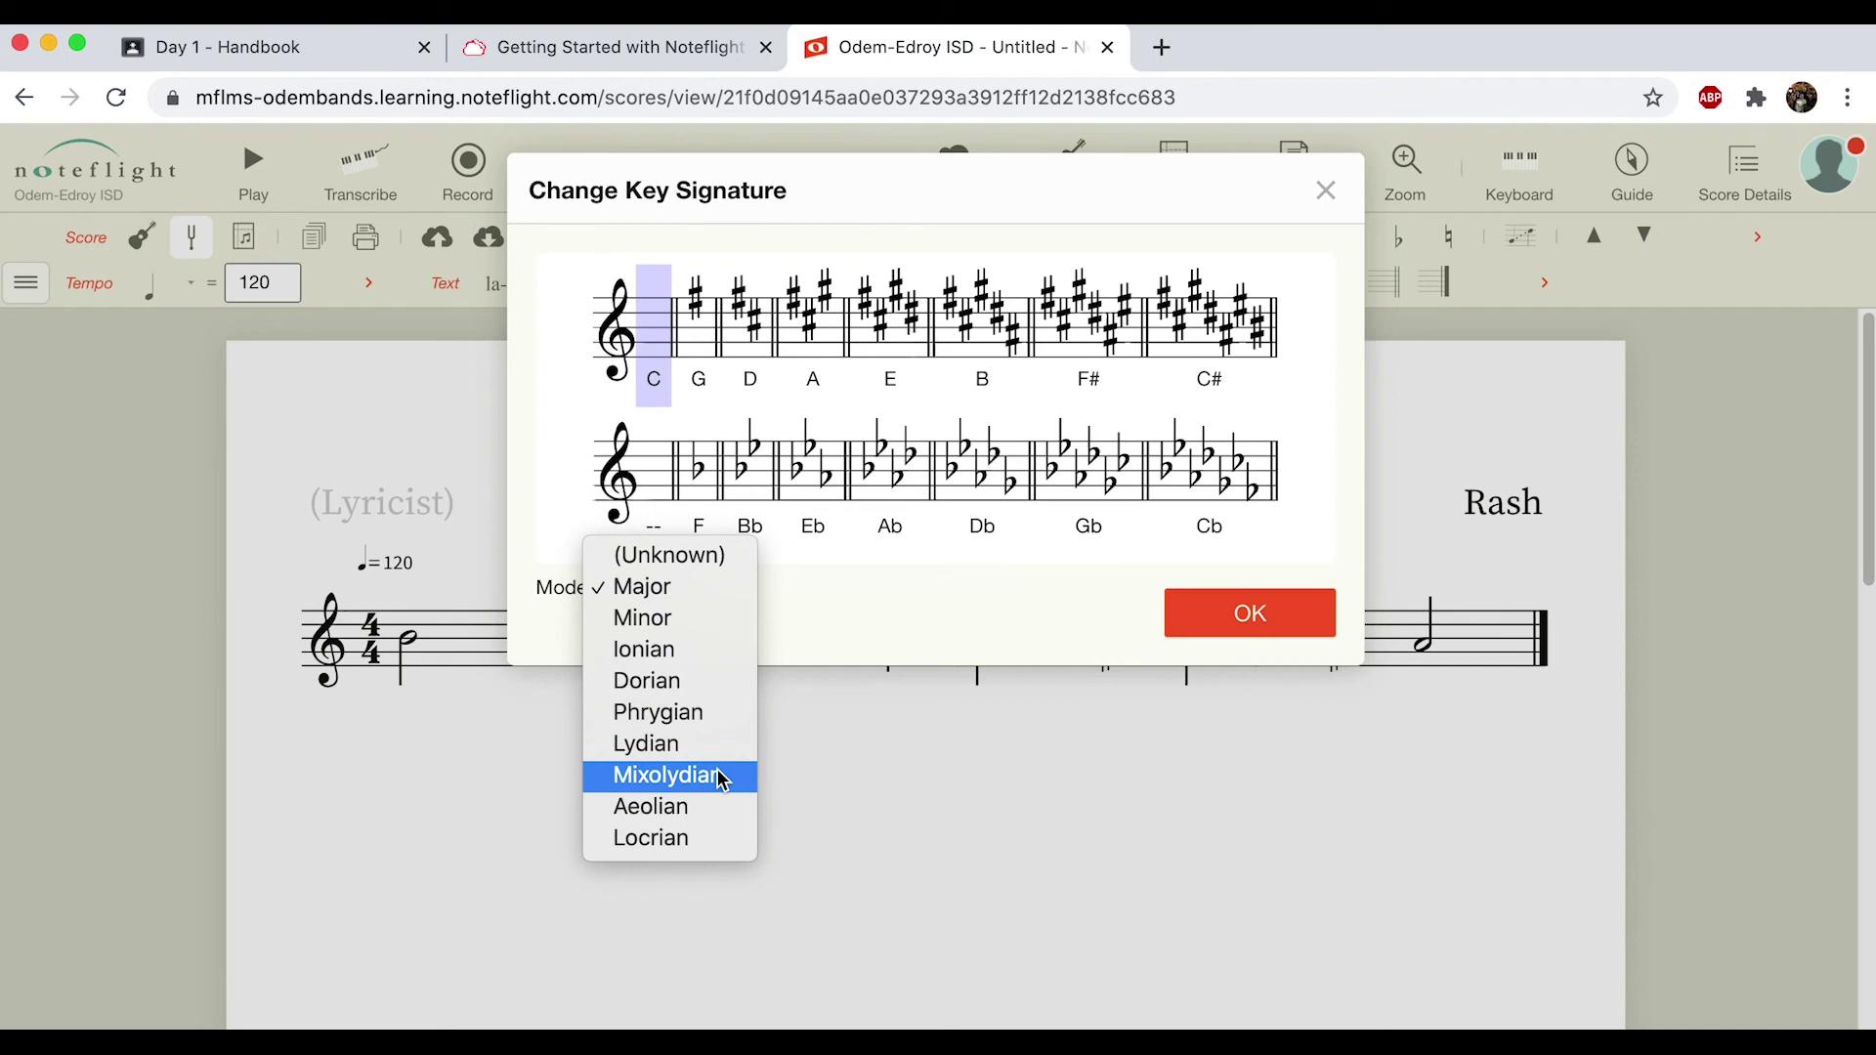
pyautogui.click(990, 610)
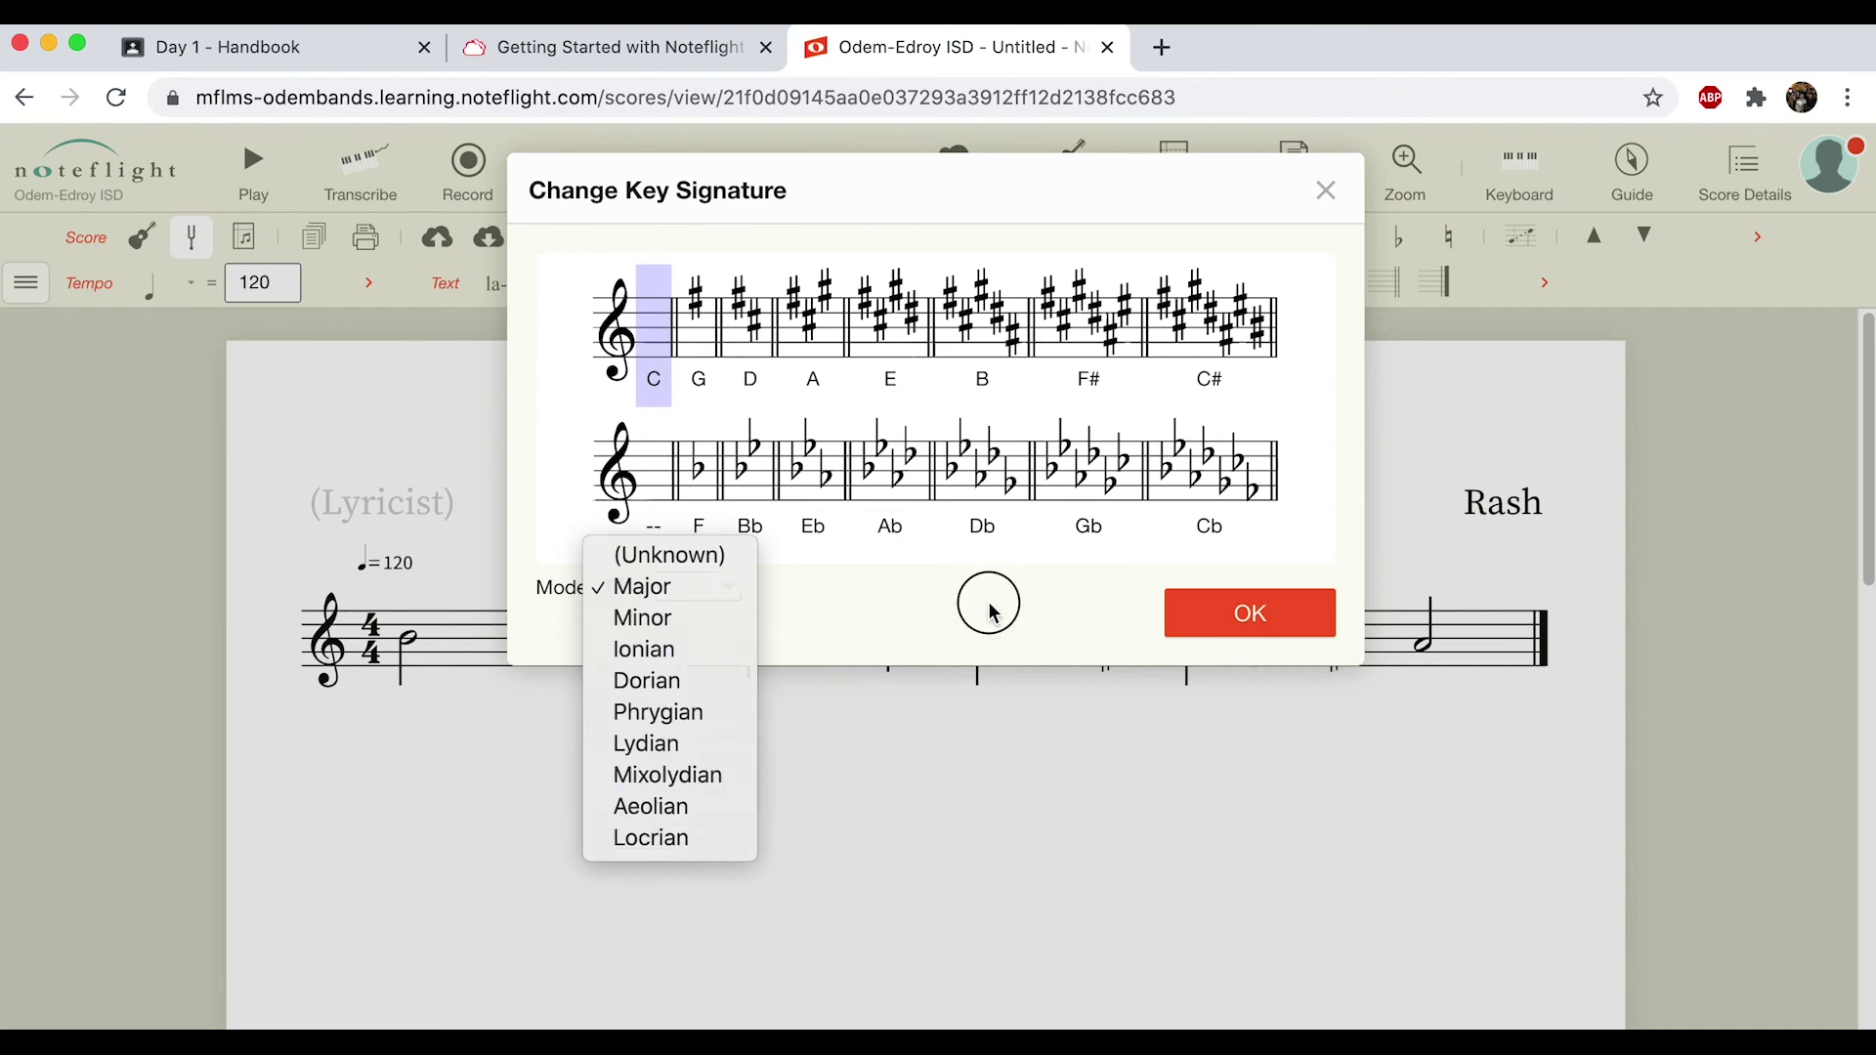
pyautogui.click(1326, 189)
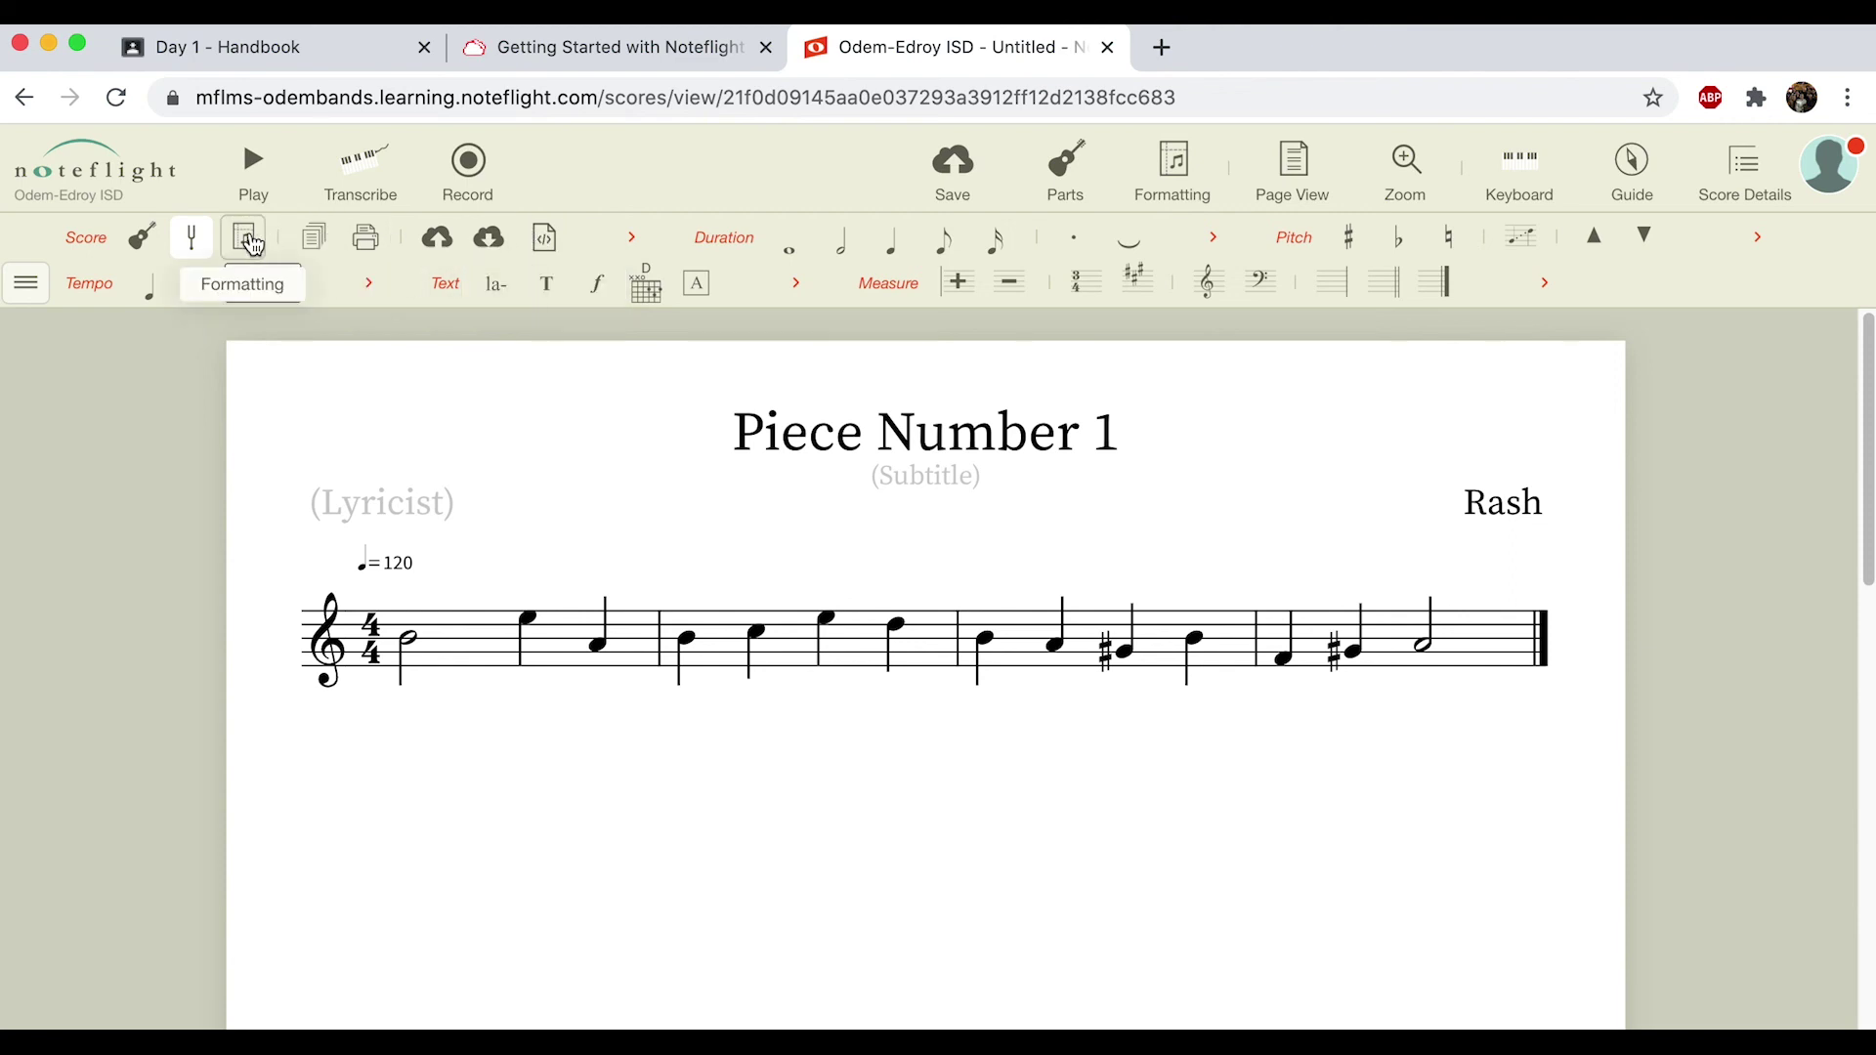
# Save the score and export it as a Full Score PDF.
pyautogui.click(451, 238)
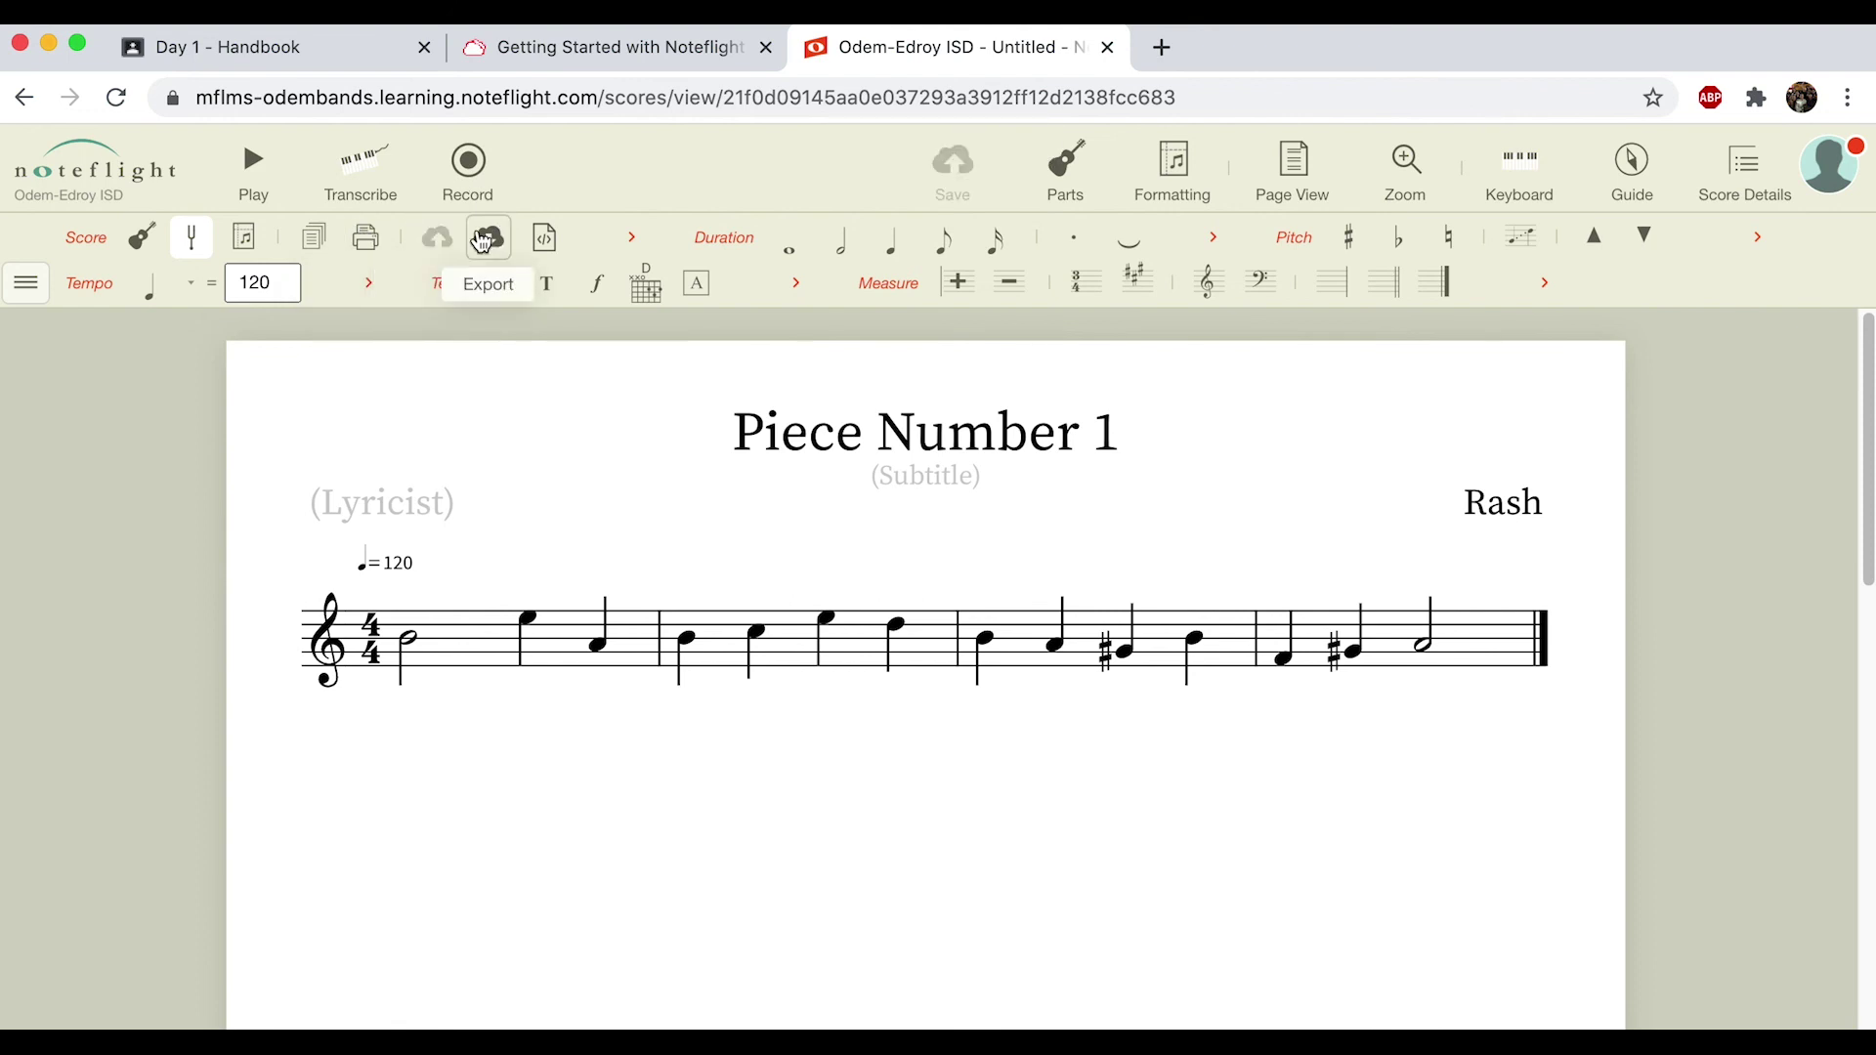
pyautogui.click(483, 239)
pyautogui.click(856, 351)
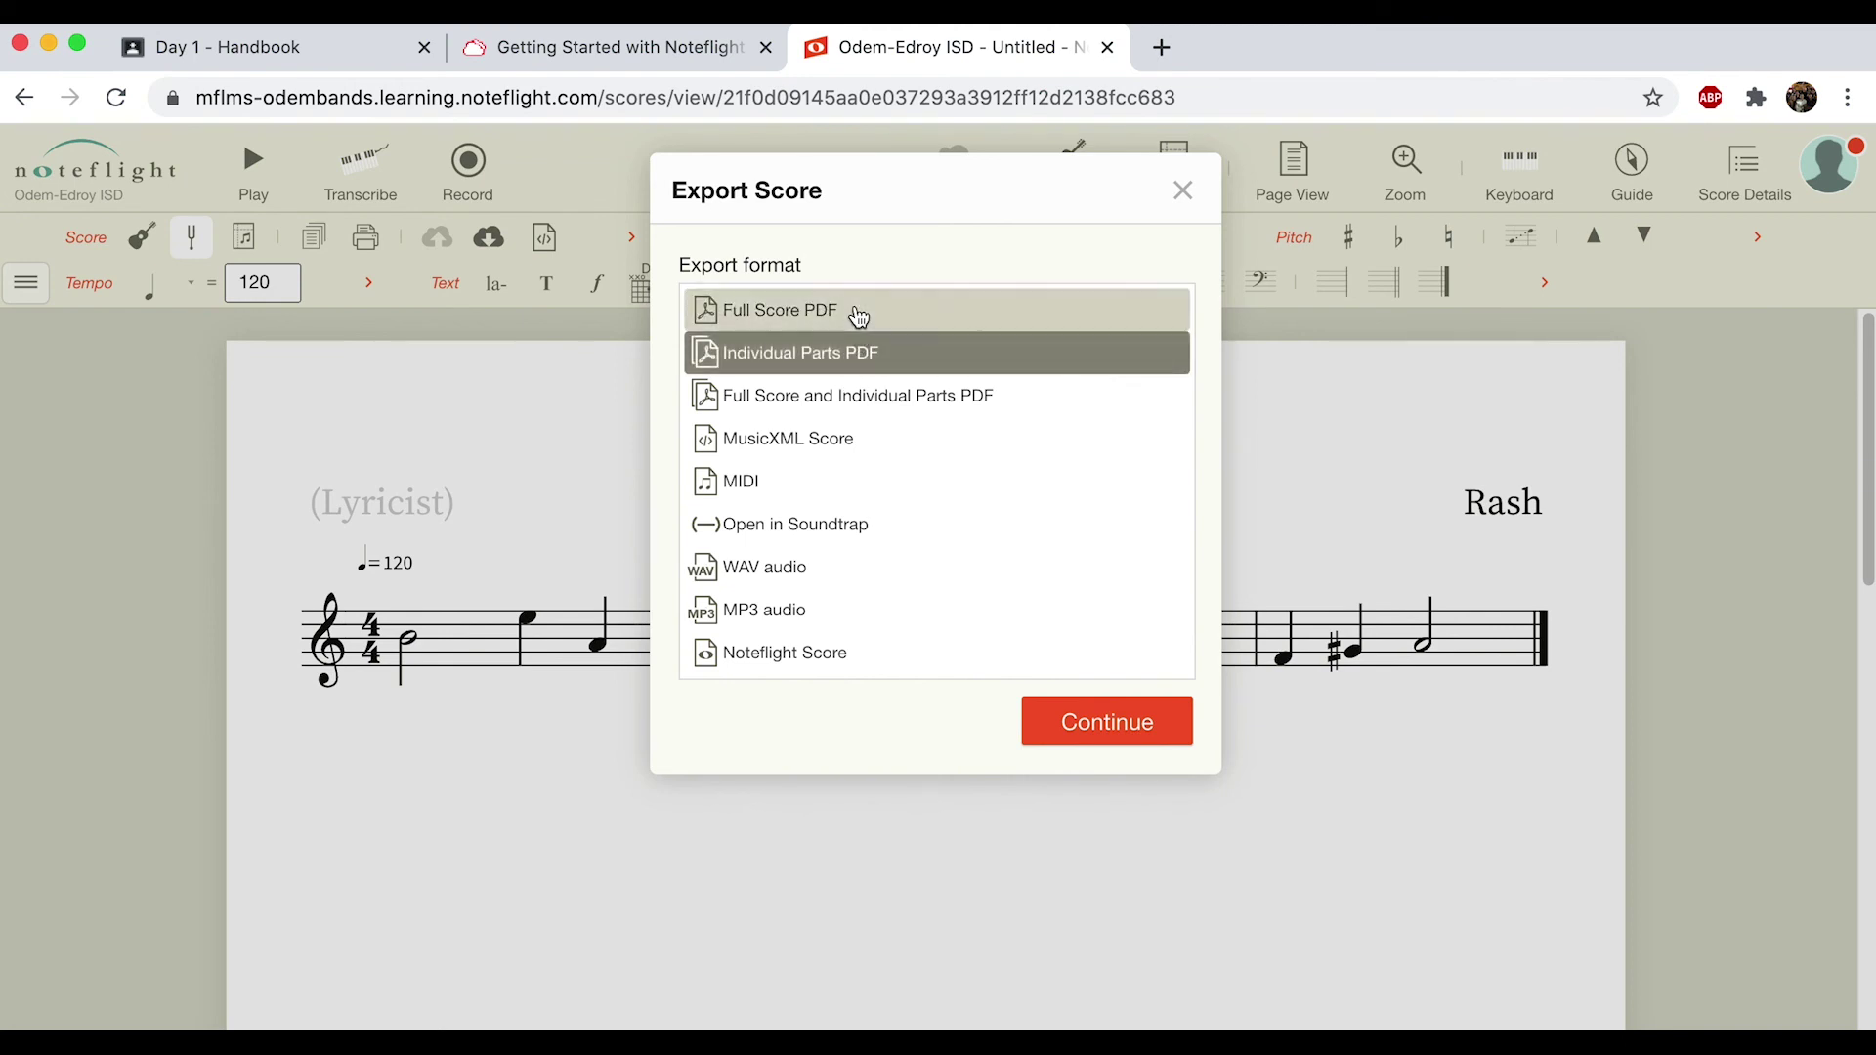
pyautogui.click(852, 312)
pyautogui.click(859, 351)
pyautogui.click(908, 311)
pyautogui.click(1117, 753)
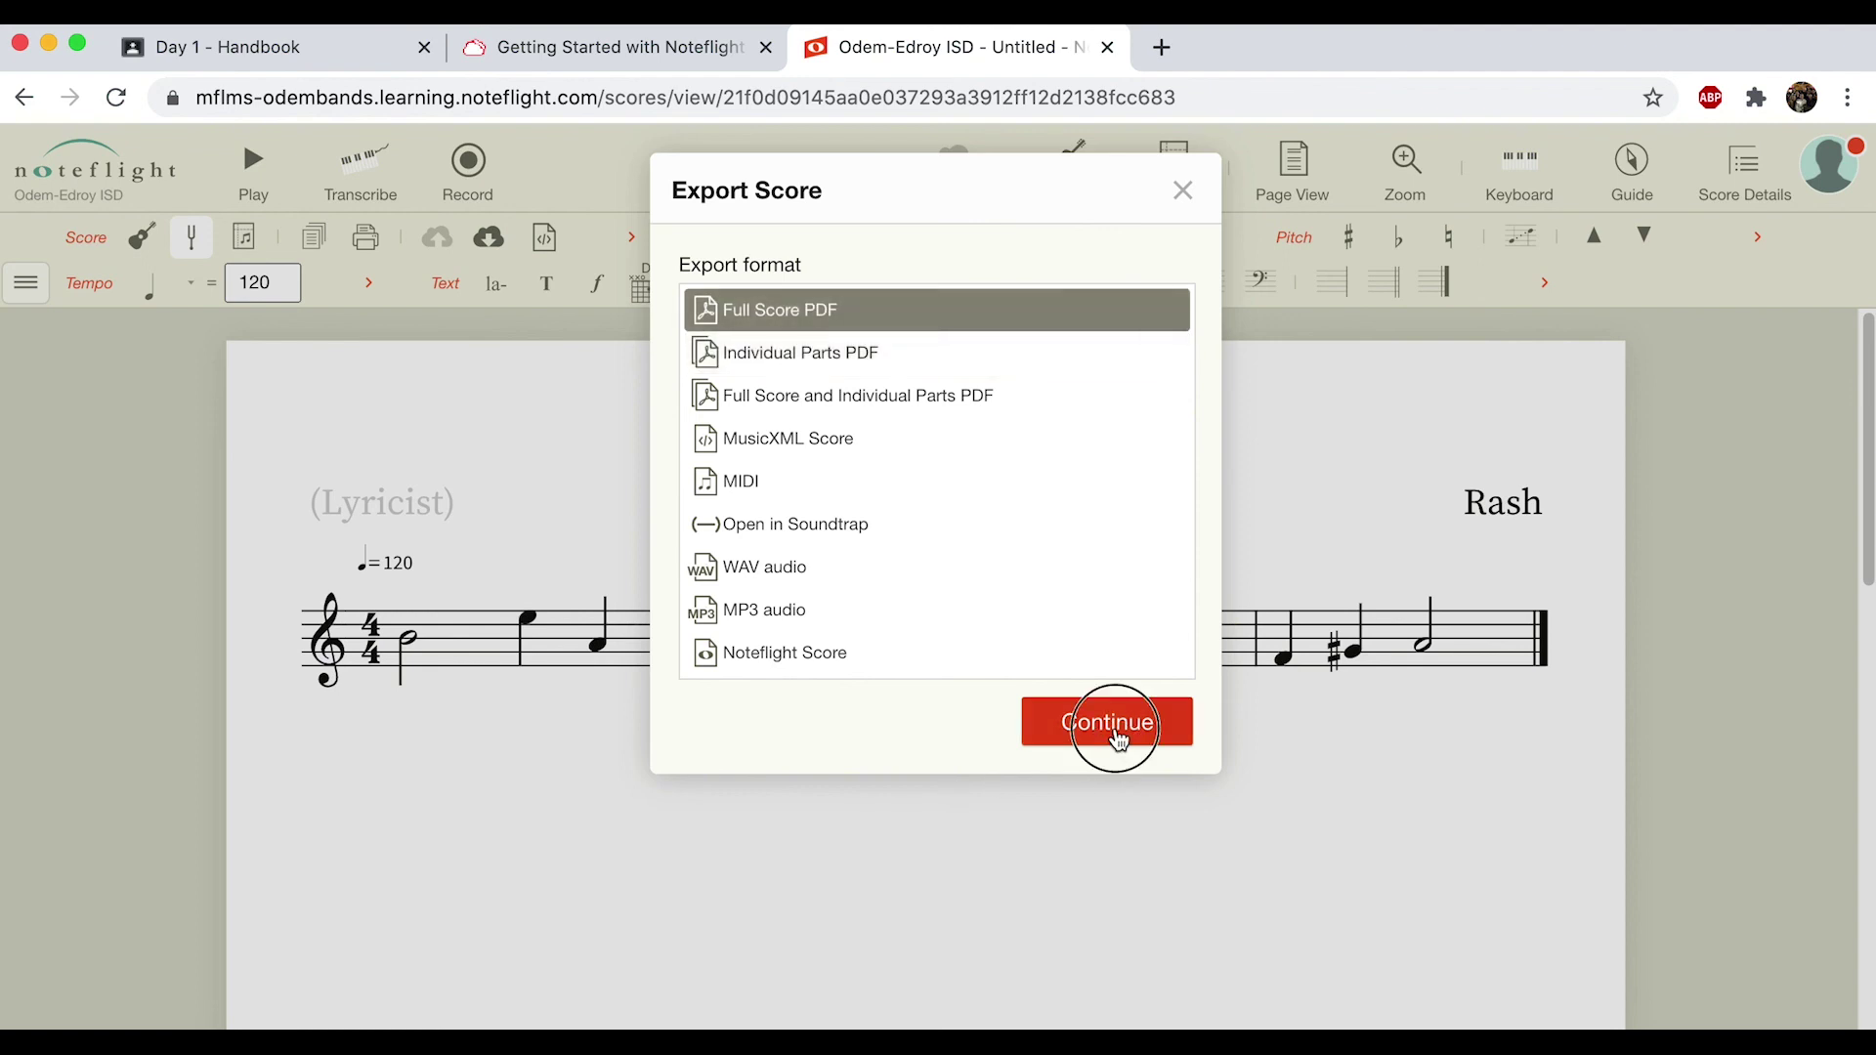
pyautogui.click(1118, 330)
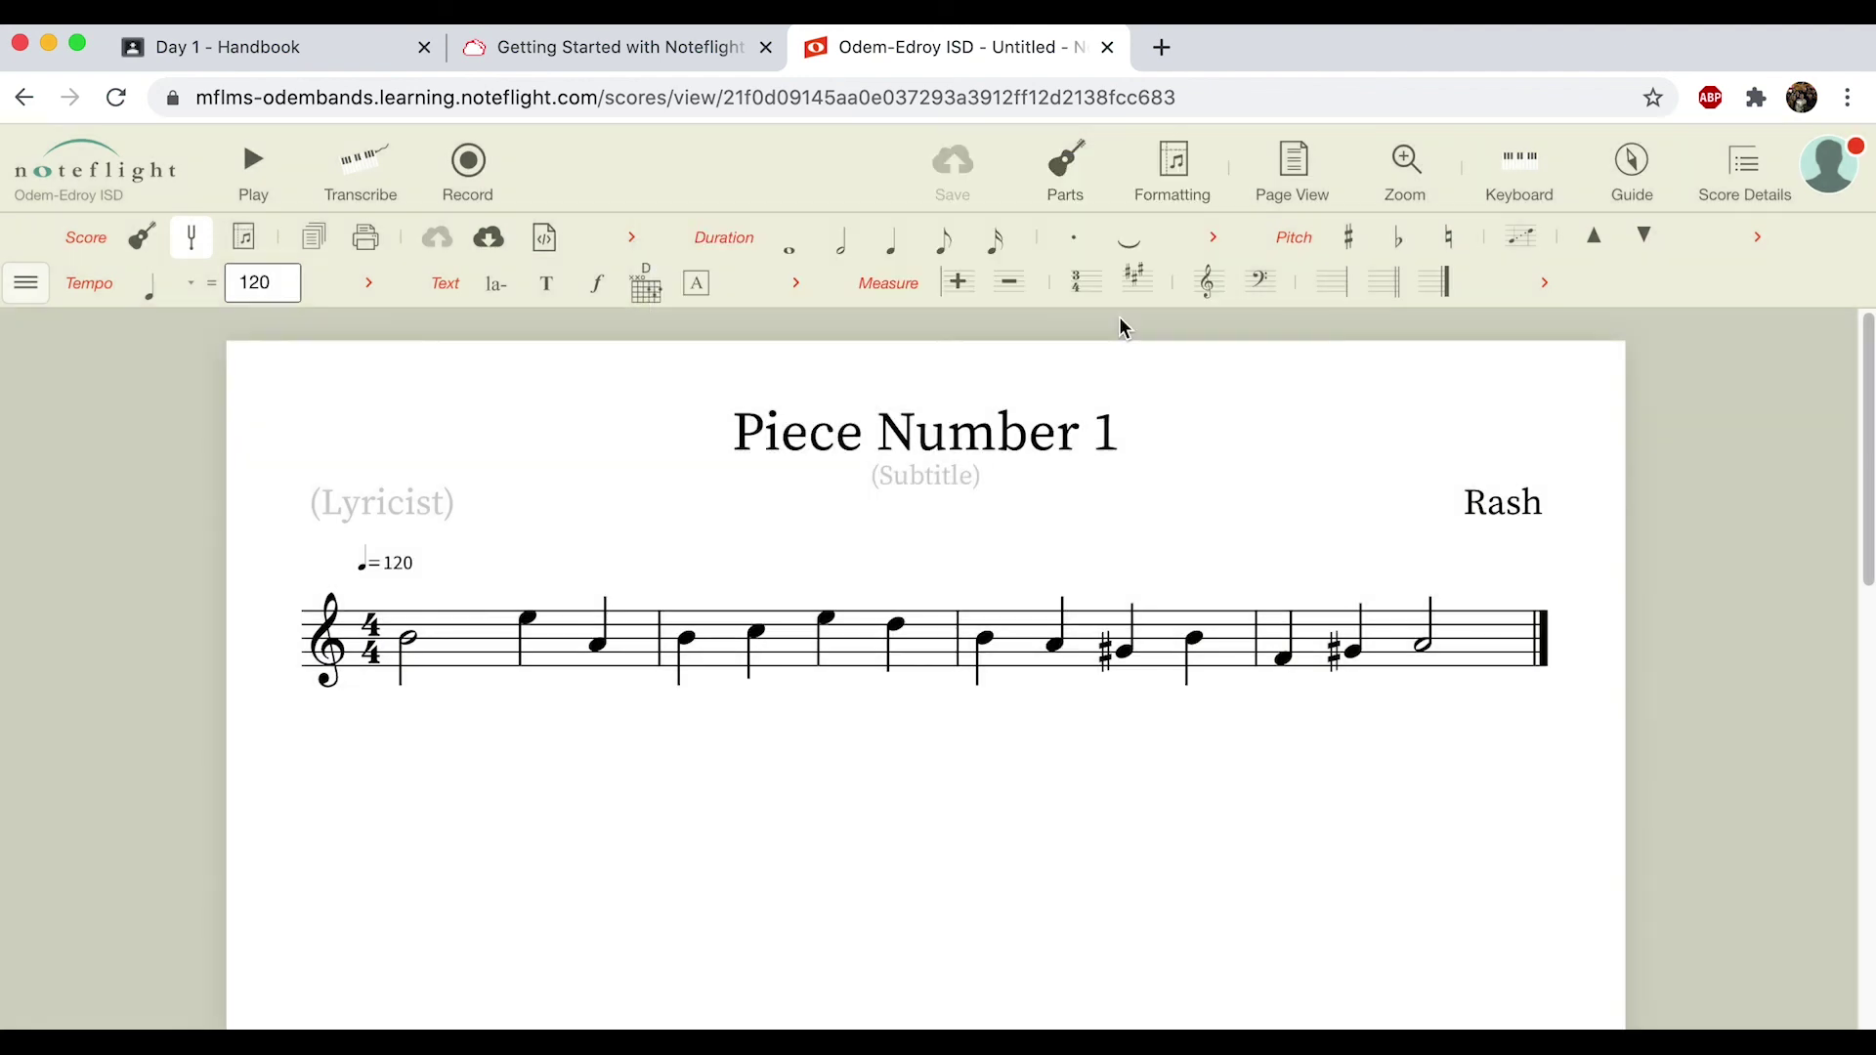
# View the exported file Piece Number 1.pdf and close it to return to the score.
pyautogui.moveTo(707, 71); pyautogui.dragTo(728, 107)
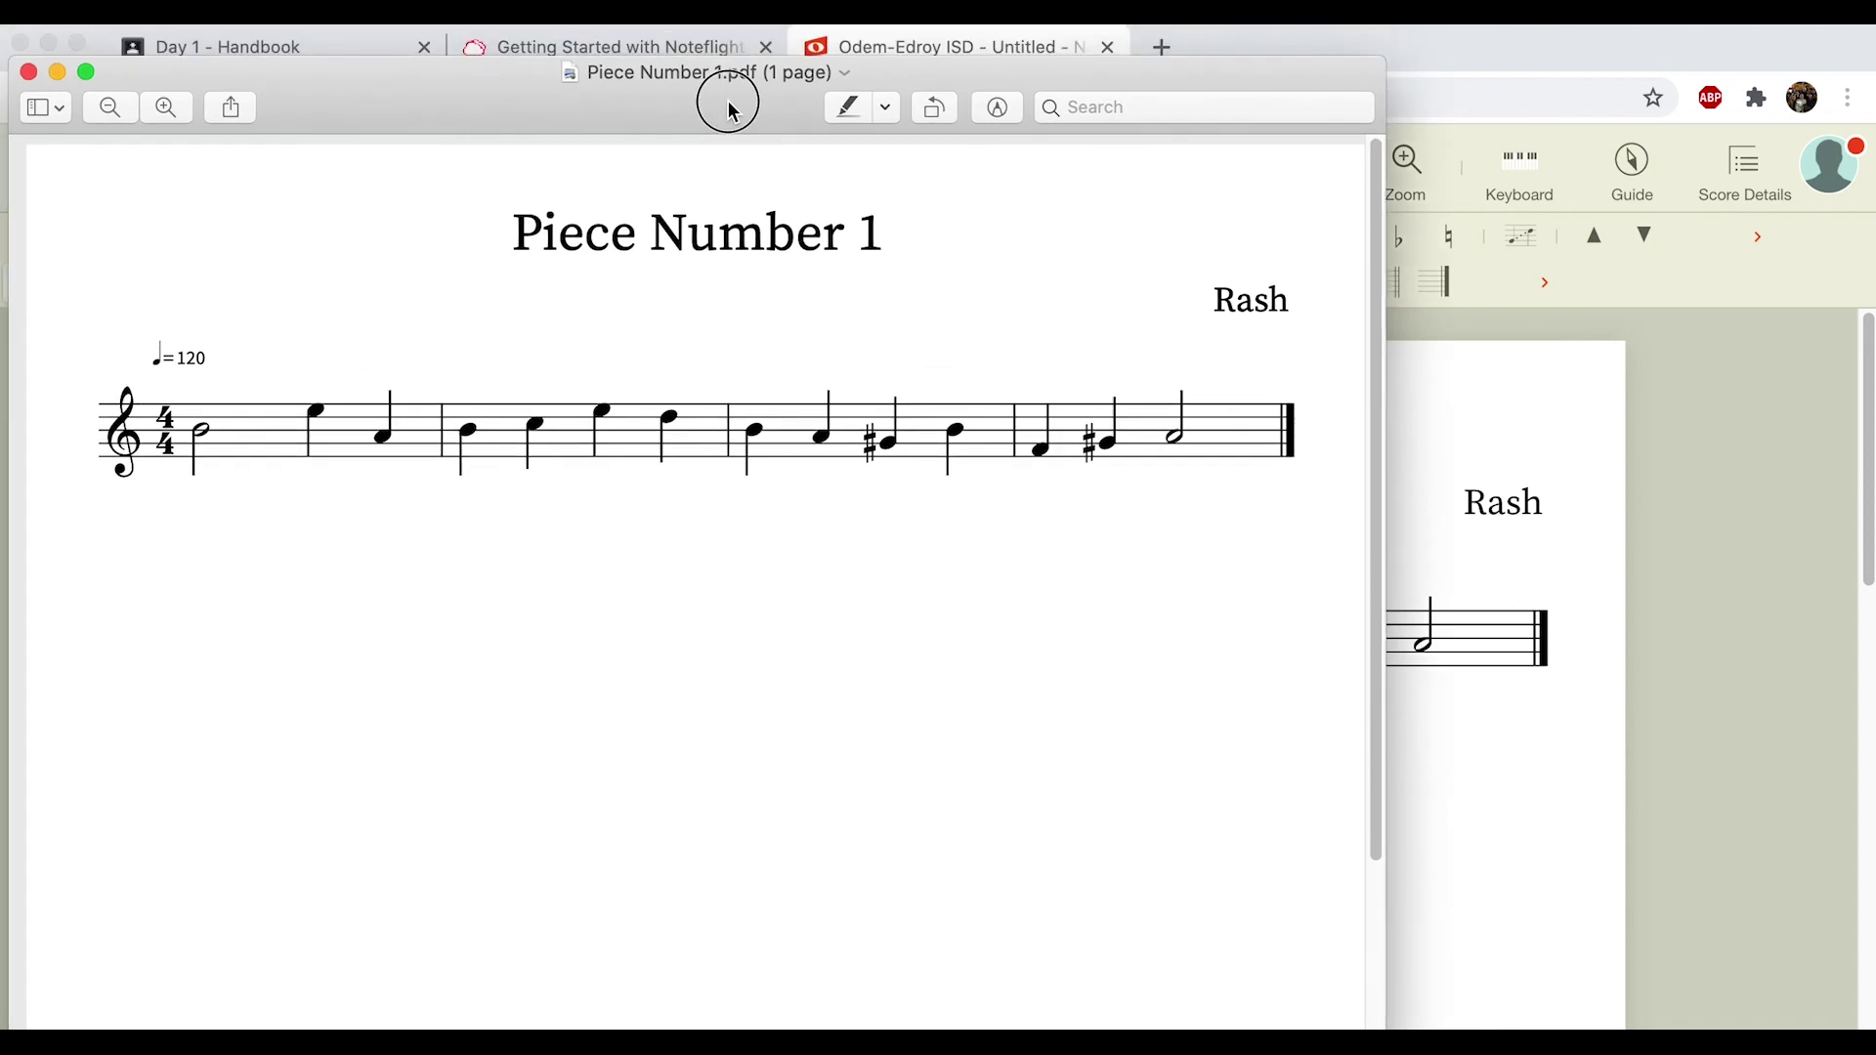
pyautogui.click(23, 76)
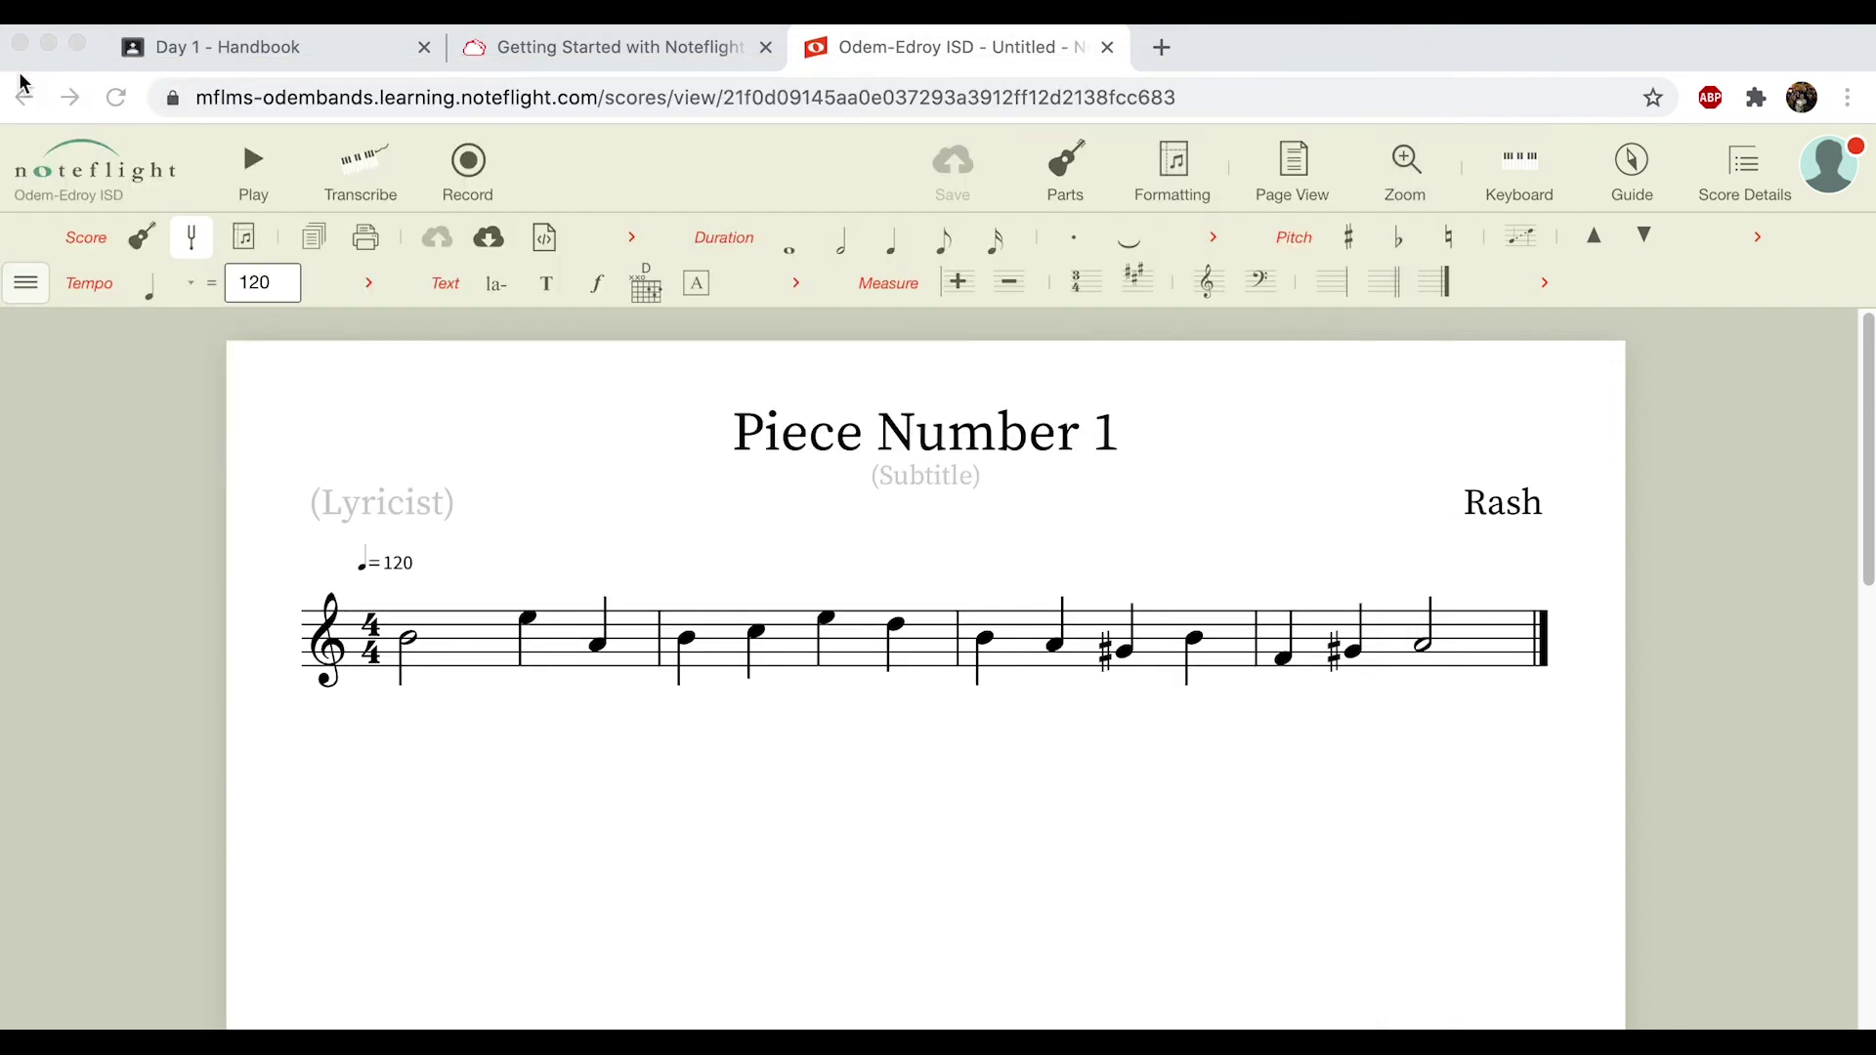